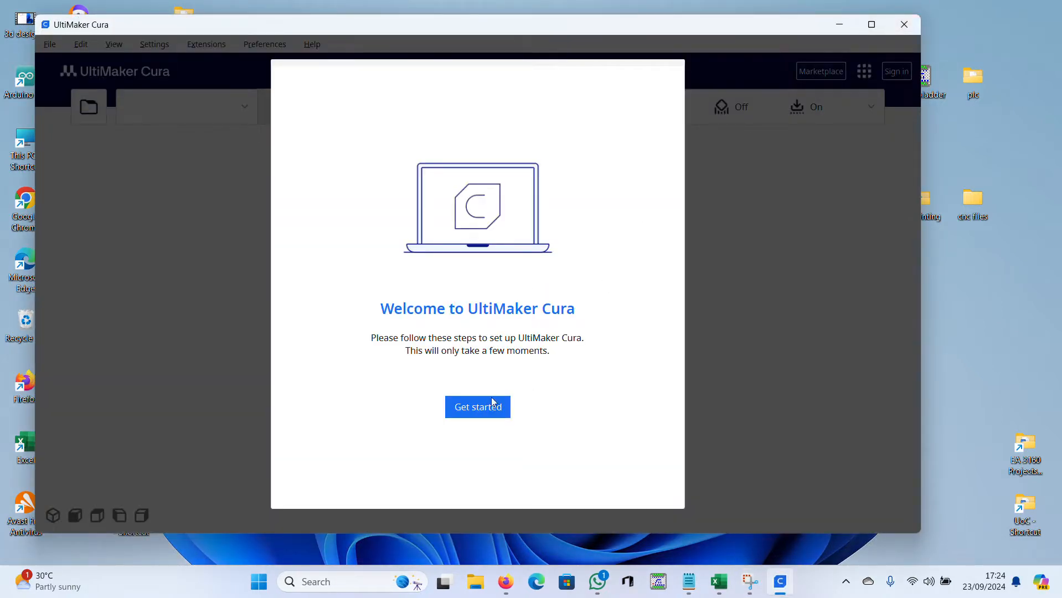
Start the Cura setup, agree to the user agreement, accept the data collection notice and skip signing in.
{"action": "left_click", "coordinate": [470, 415]}
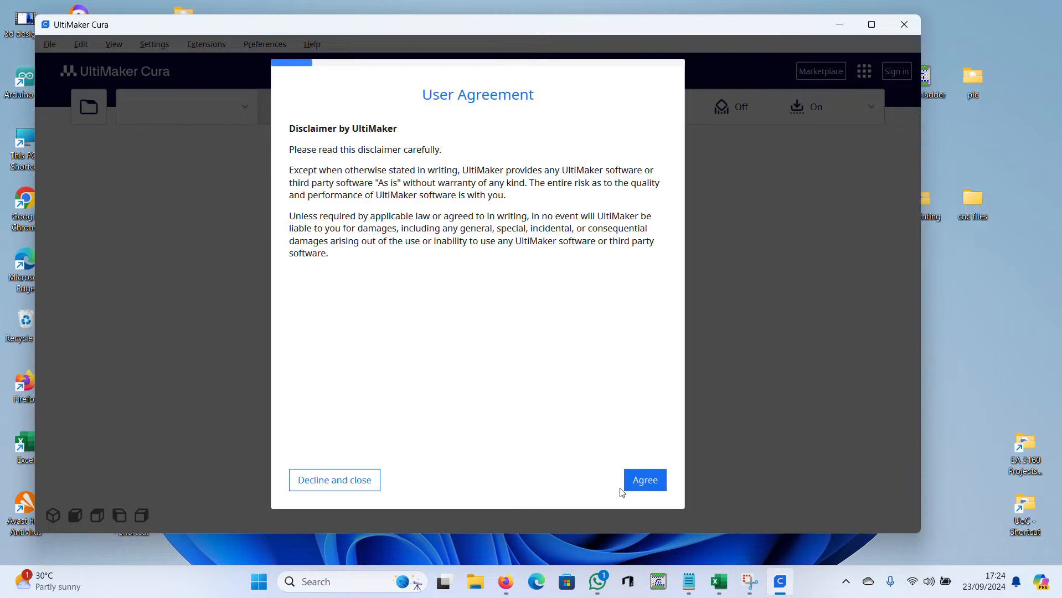
{"action": "left_click", "coordinate": [651, 485]}
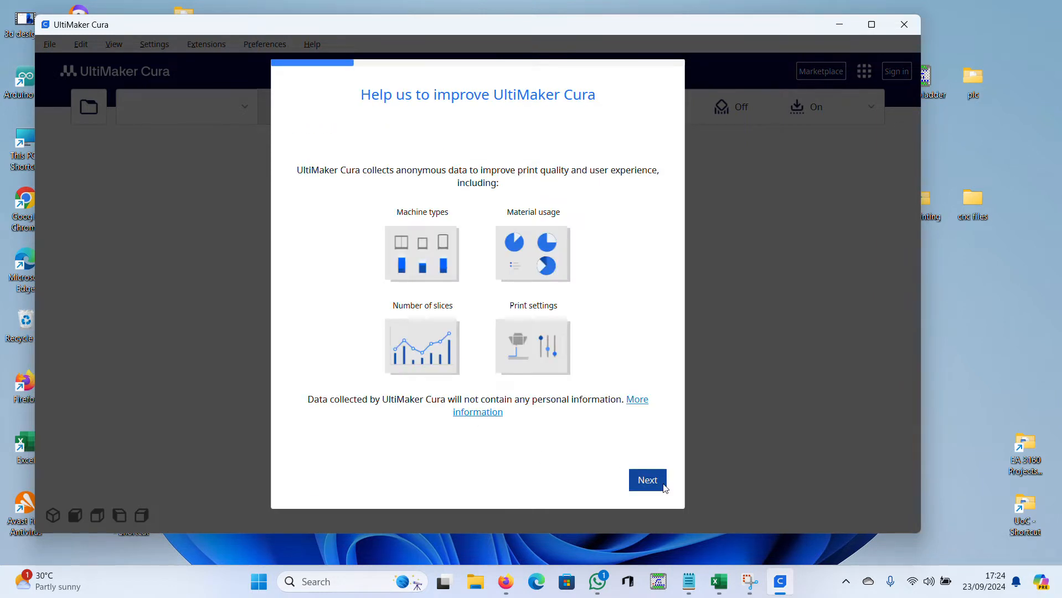
{"action": "left_click", "coordinate": [648, 480]}
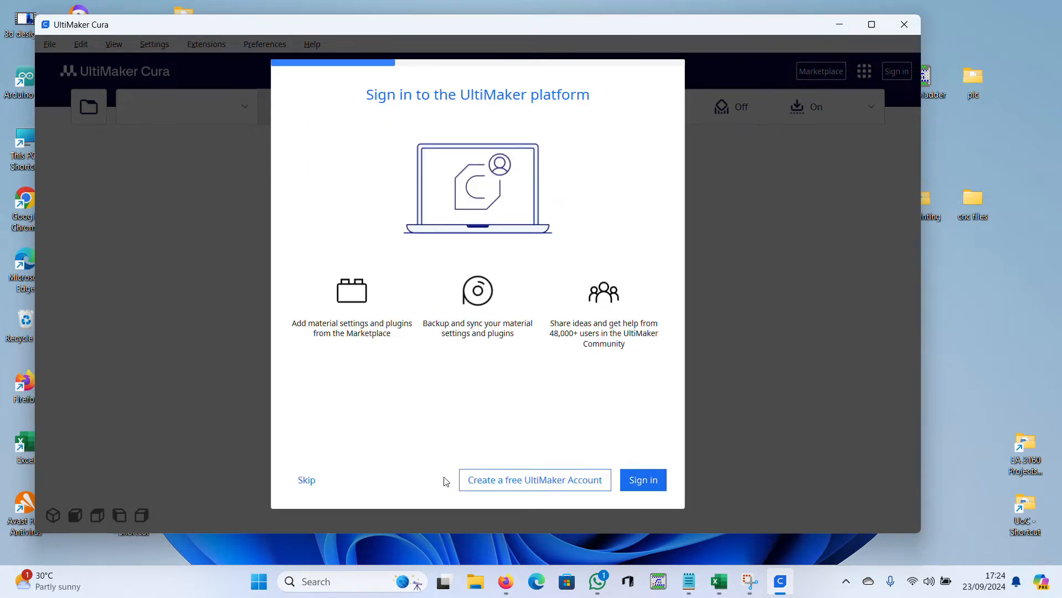
{"action": "left_click", "coordinate": [306, 480]}
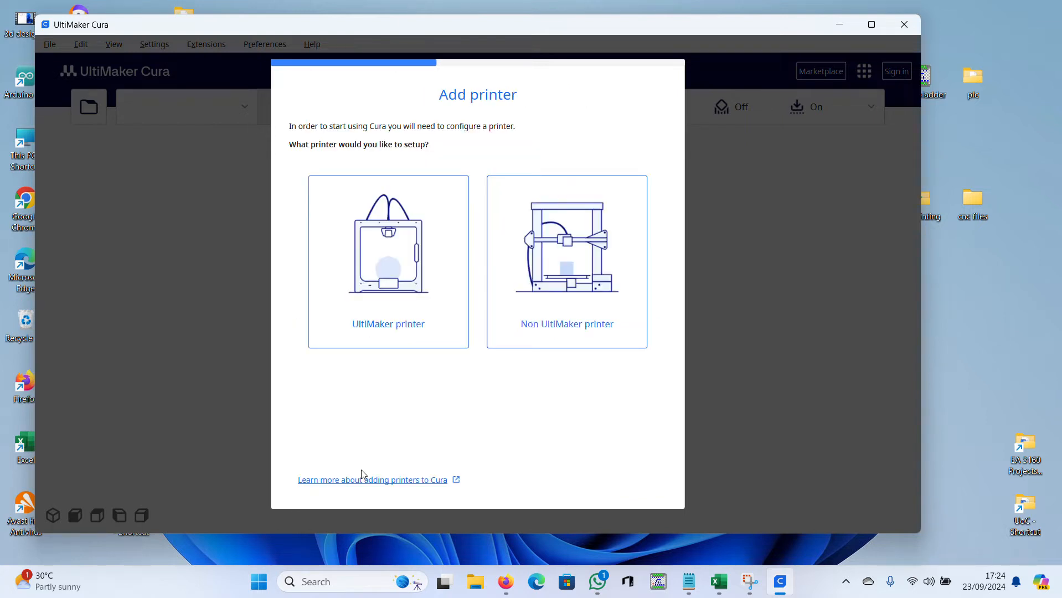
Choose to add an UltiMaker printer locally and show the list of non-networked printers.
{"action": "left_click", "coordinate": [410, 331]}
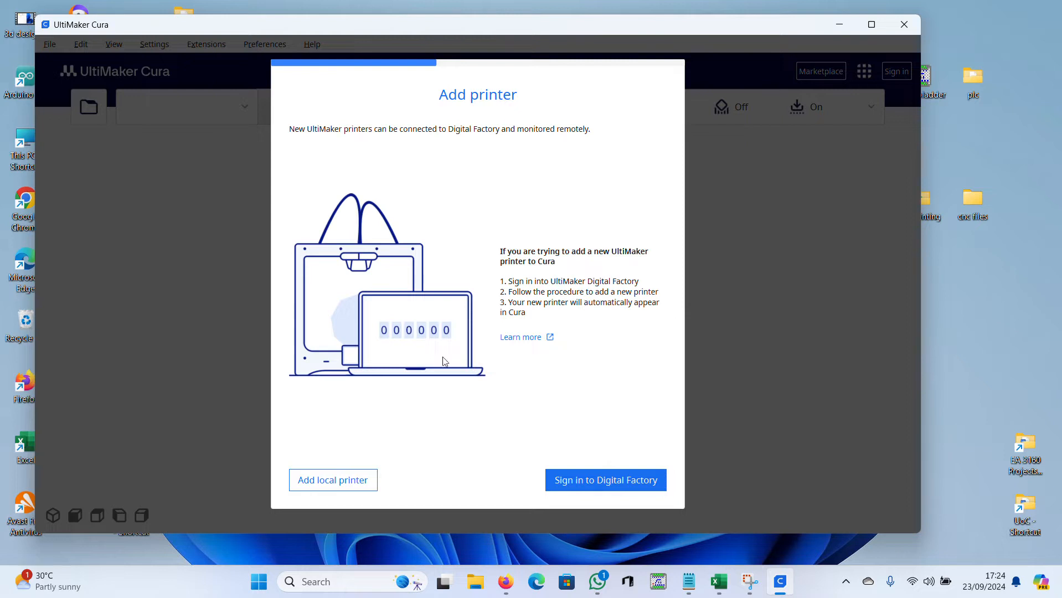
{"action": "left_click", "coordinate": [346, 480]}
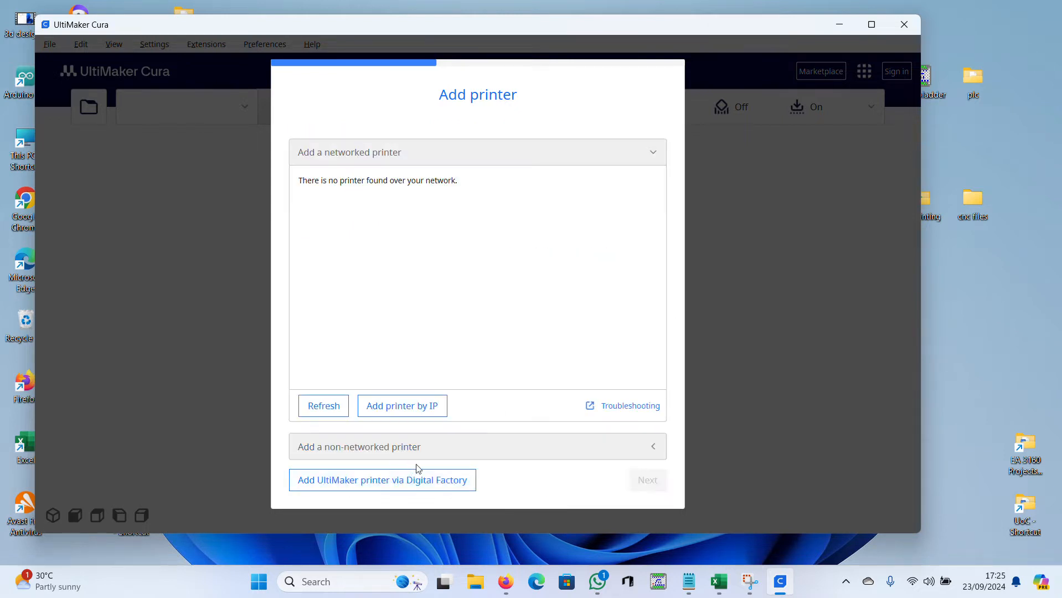
{"action": "left_click", "coordinate": [392, 157]}
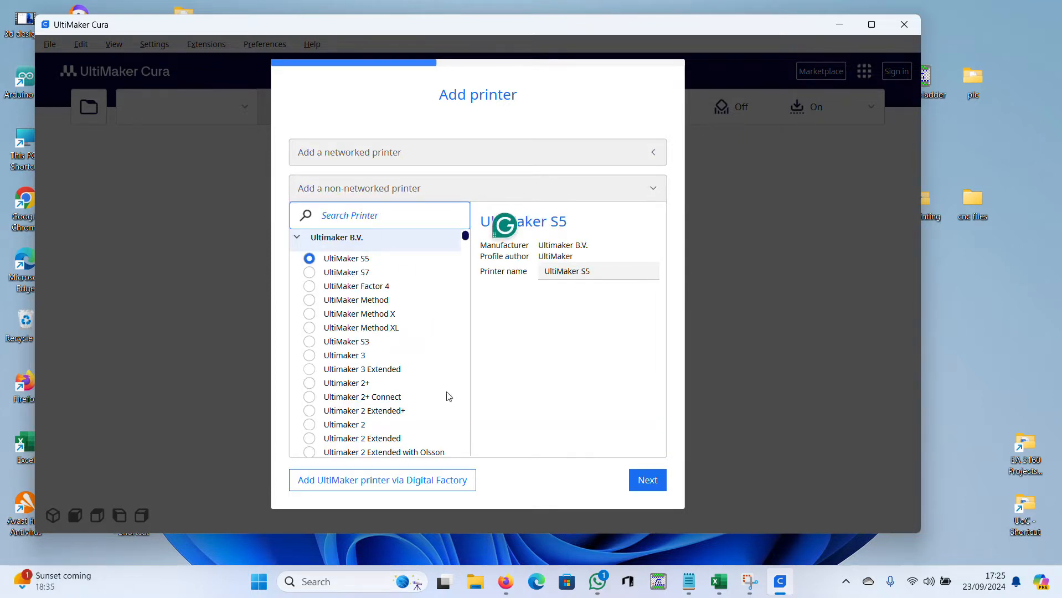
Check the required machine in the browser's assignment page, then add the Anet A8 from the Anet printers with its default machine settings.
{"action": "left_click", "coordinate": [513, 580]}
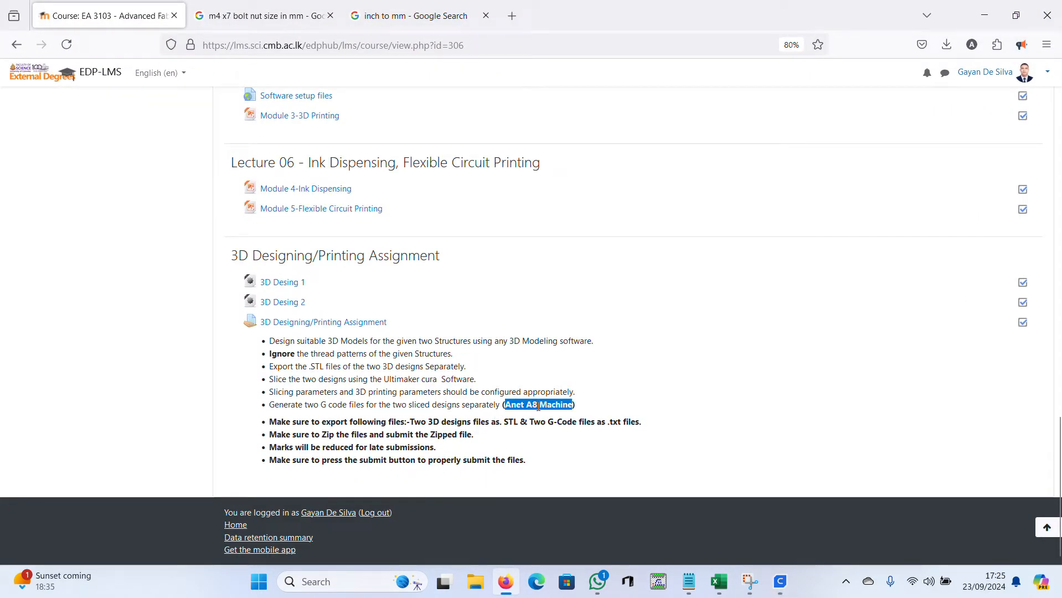
{"action": "left_click", "coordinate": [984, 15]}
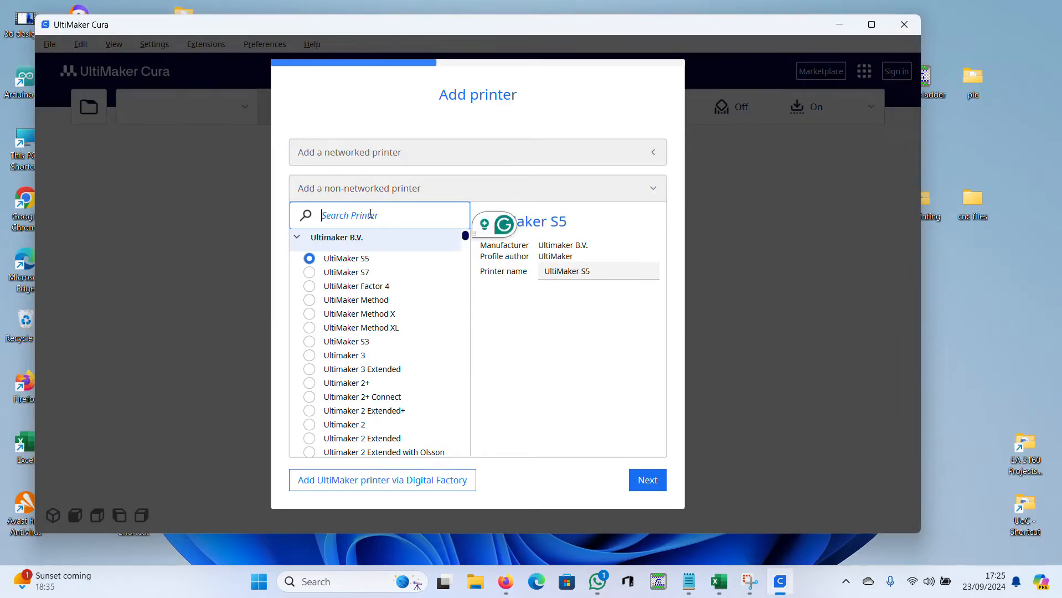
{"action": "type", "text": "anet"}
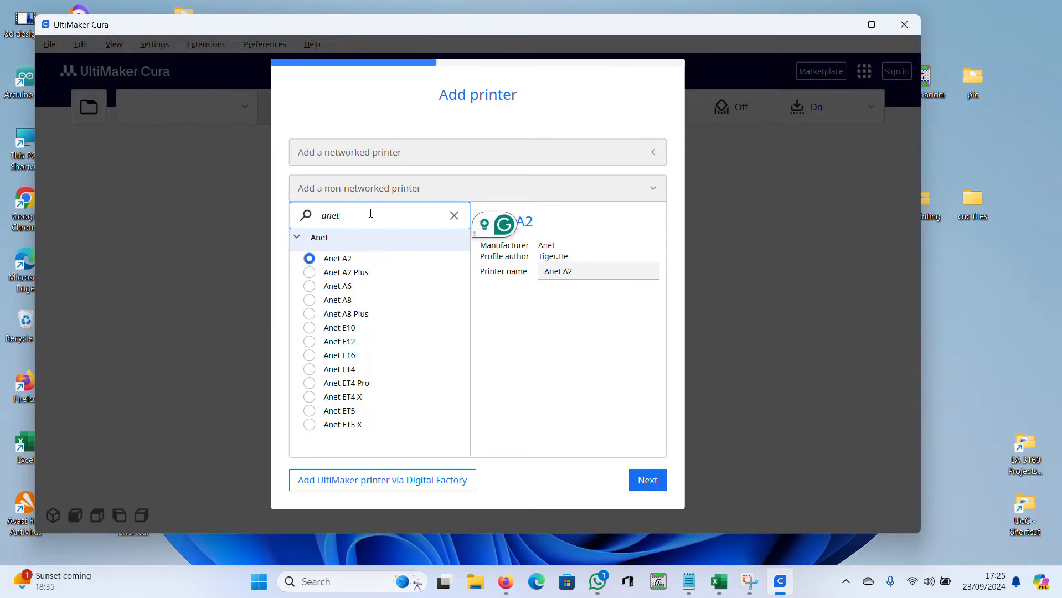
{"action": "left_click", "coordinate": [349, 304]}
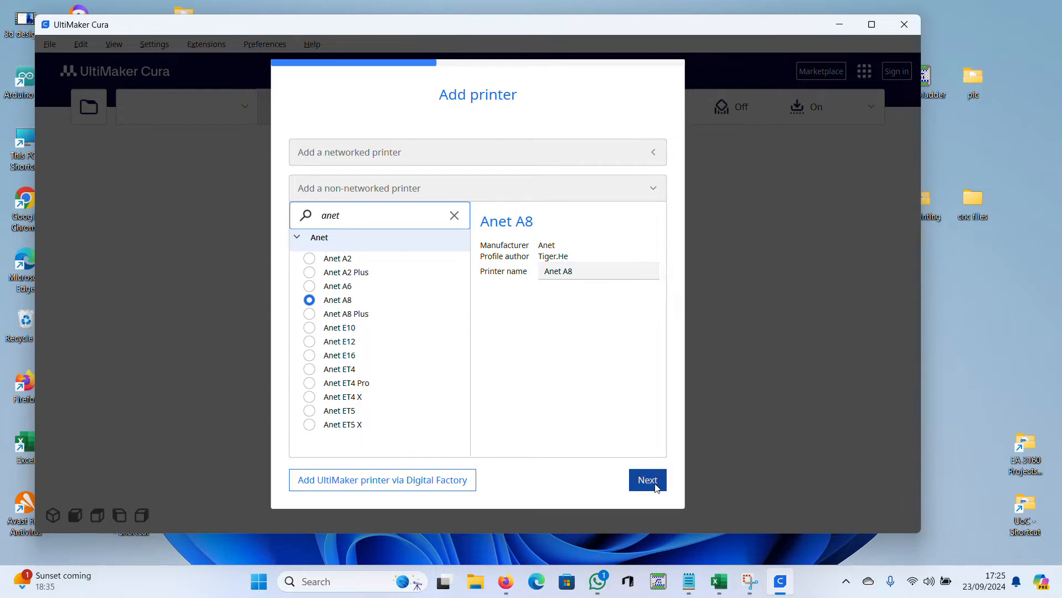
{"action": "left_click", "coordinate": [659, 478]}
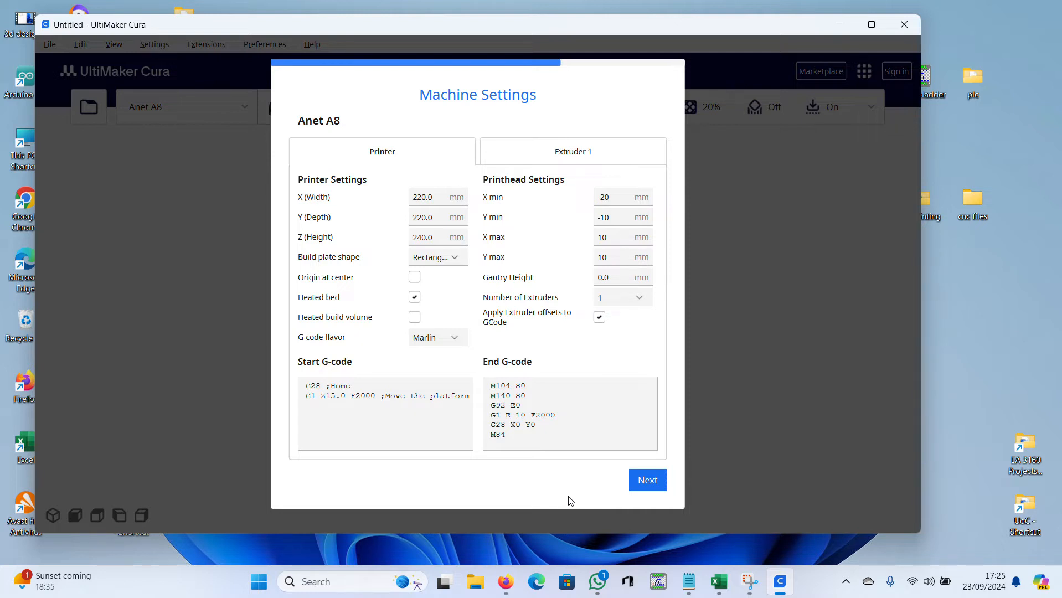
{"action": "left_click", "coordinate": [643, 491]}
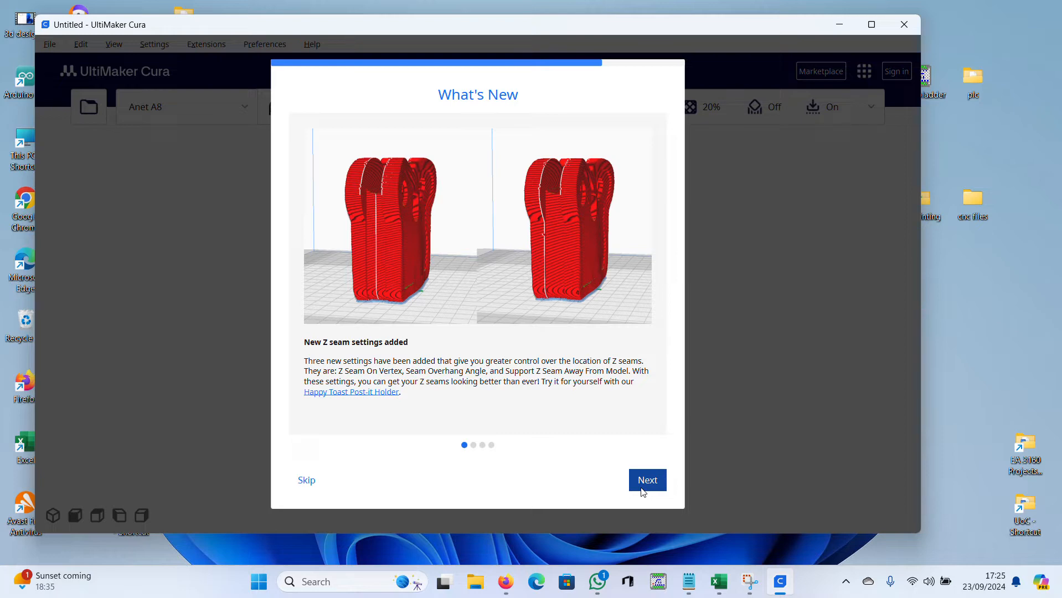
Go through the What's New pages and release notes to finish the setup, and maximize the window.
{"action": "left_click", "coordinate": [643, 491]}
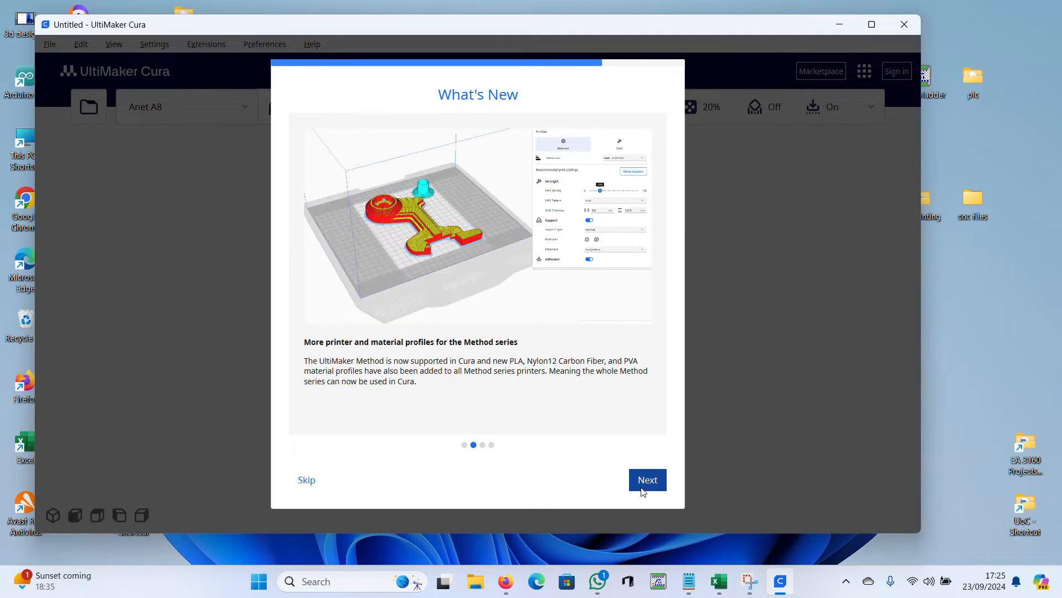
{"action": "left_click", "coordinate": [643, 491]}
{"action": "left_click", "coordinate": [643, 491]}
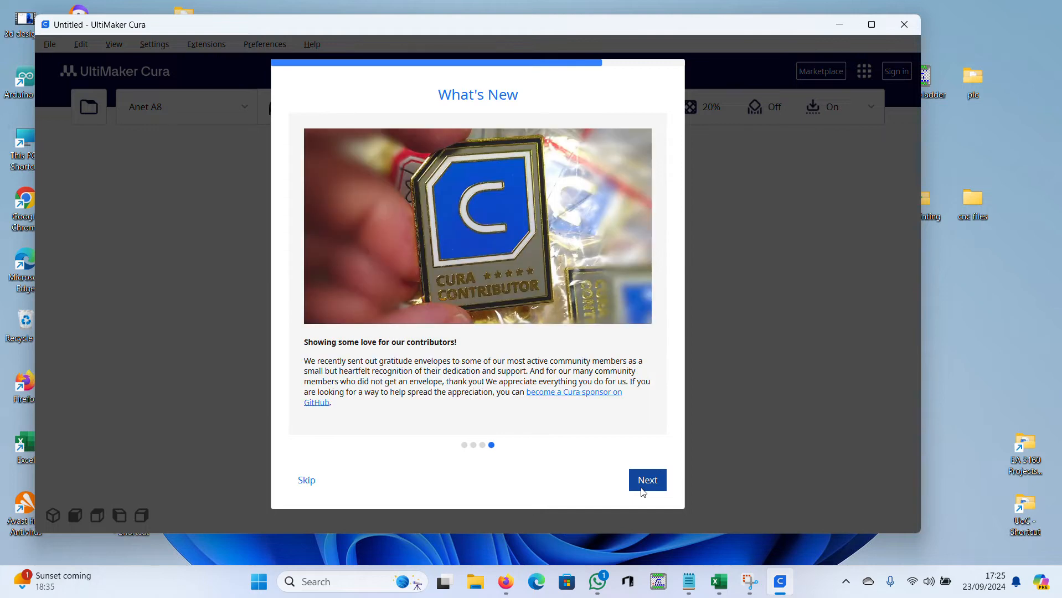
{"action": "left_click", "coordinate": [643, 491]}
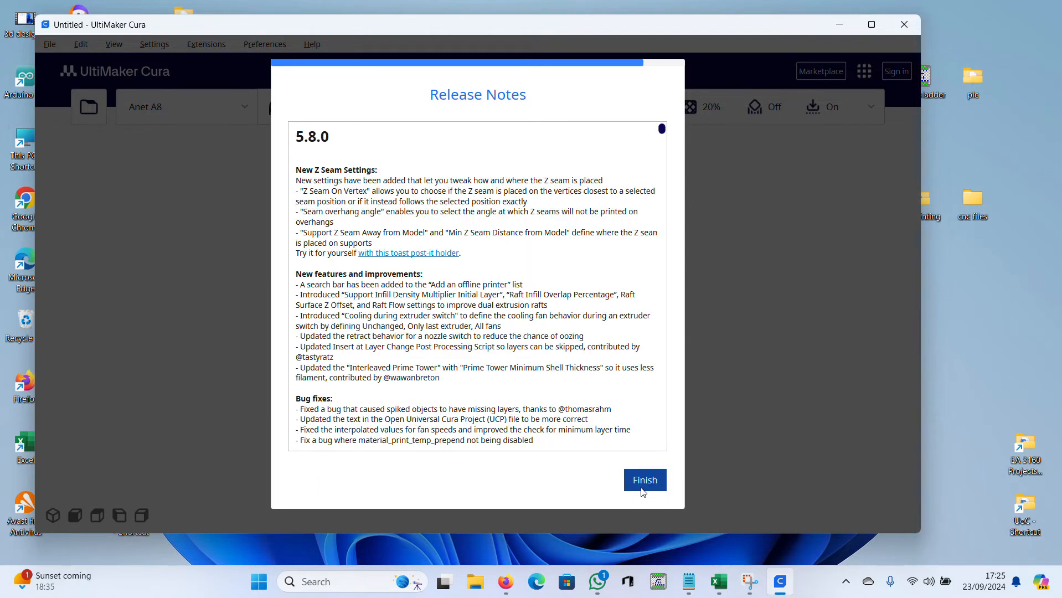
{"action": "left_click", "coordinate": [643, 492]}
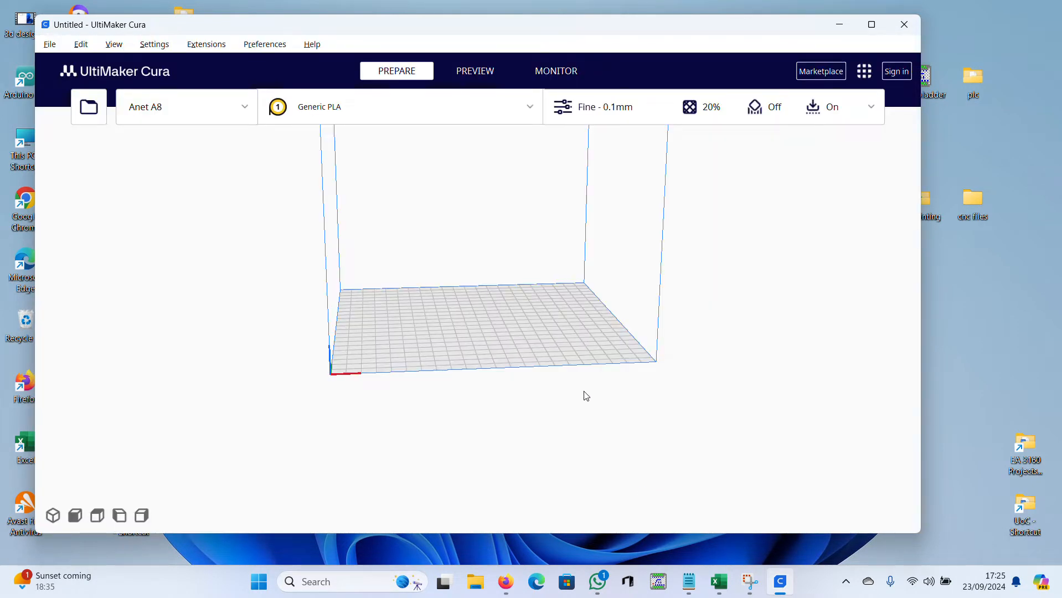
{"action": "left_click", "coordinate": [871, 25]}
{"action": "scroll", "coordinate": [755, 254], "scroll_direction": "down", "scroll_amount": 3}
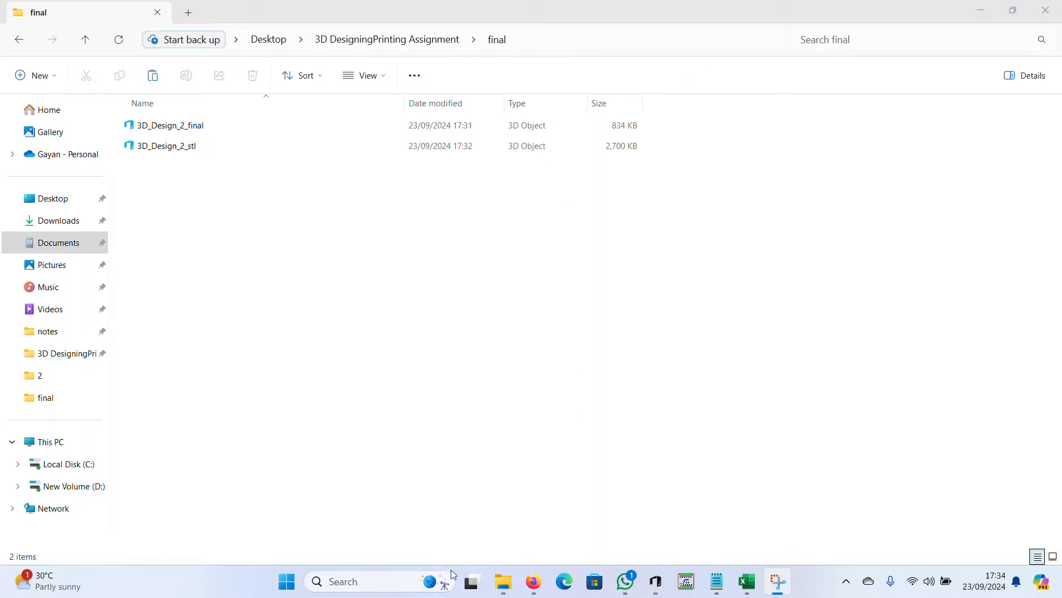
Launch UltiMaker Cura 5.8.0 from the recent apps and close the print settings to clear the build plate view.
{"action": "left_click", "coordinate": [386, 581]}
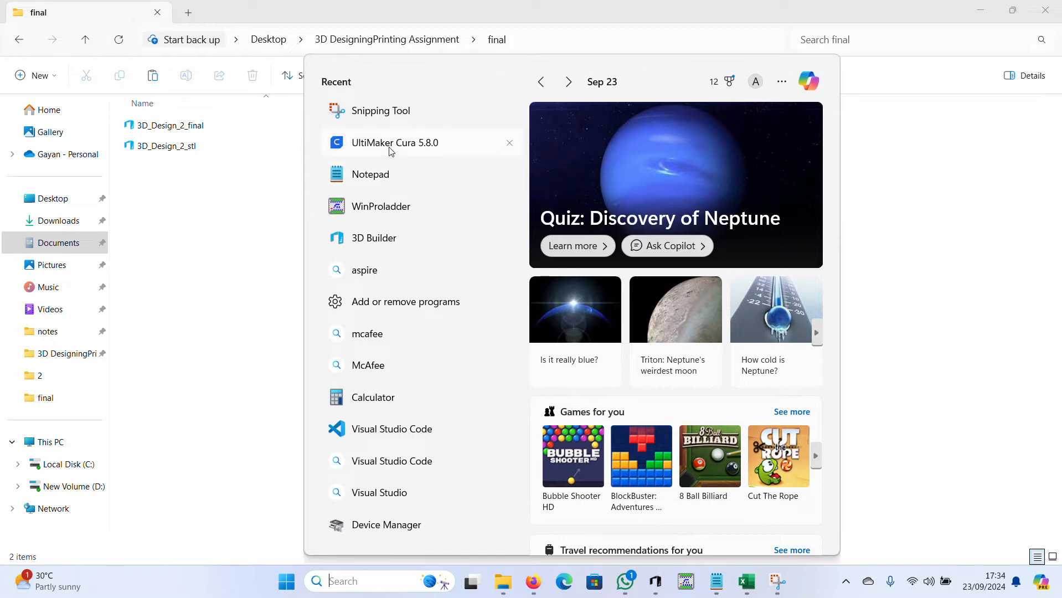
{"action": "left_click", "coordinate": [390, 148]}
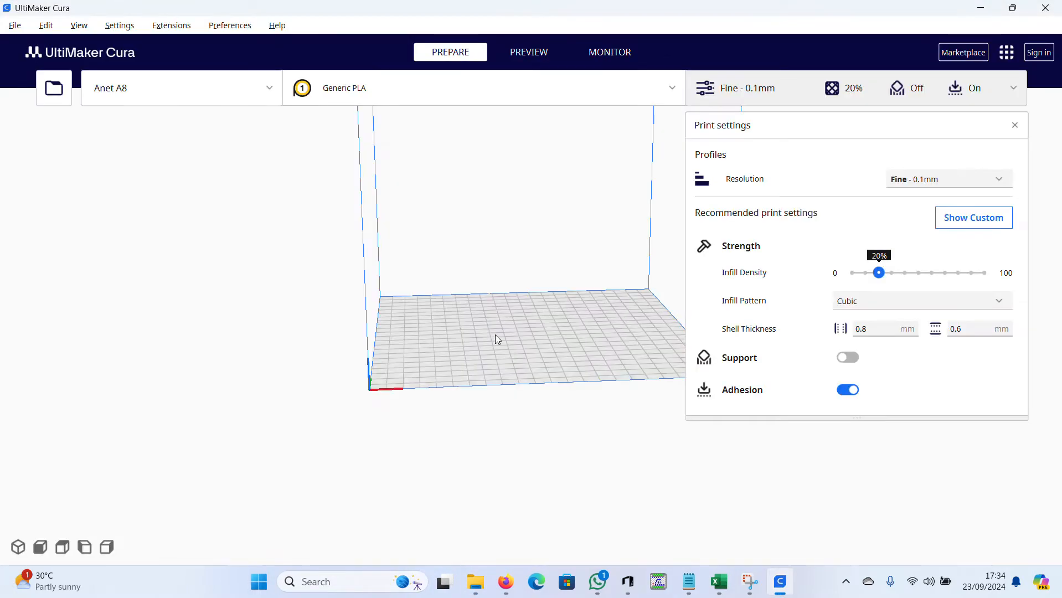
{"action": "left_click", "coordinate": [1016, 126]}
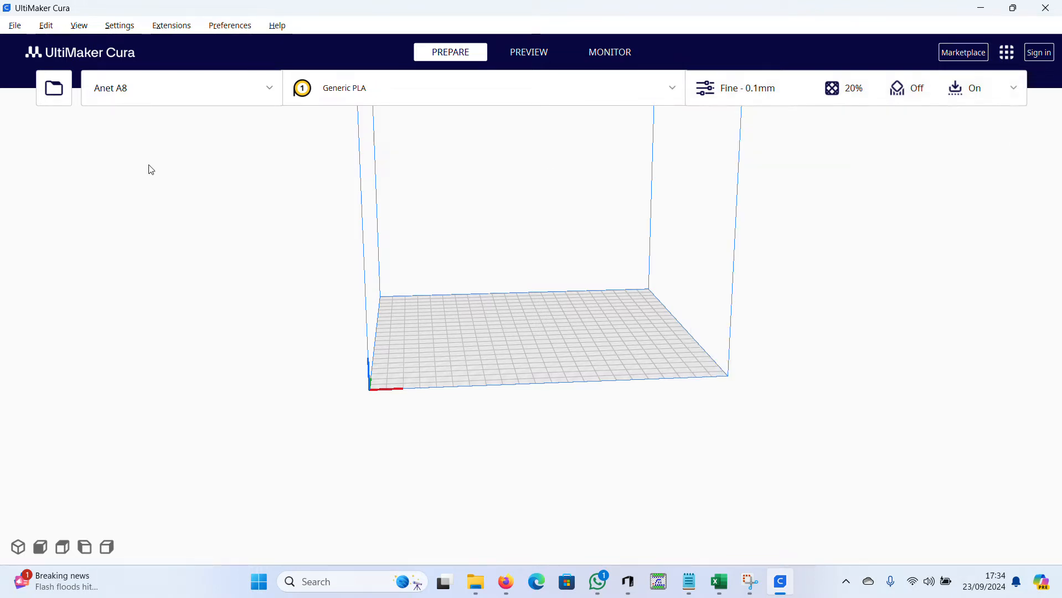
{"action": "scroll", "coordinate": [194, 221], "scroll_direction": "down", "scroll_amount": 3}
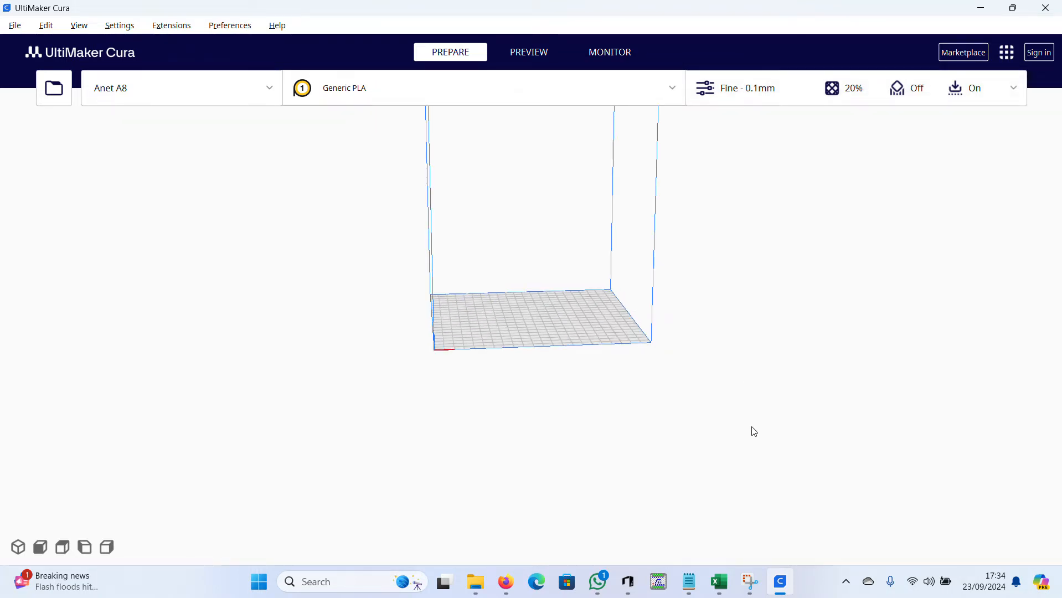
{"action": "scroll", "coordinate": [282, 321], "scroll_direction": "down", "scroll_amount": 4}
{"action": "scroll", "coordinate": [281, 321], "scroll_direction": "up", "scroll_amount": 2}
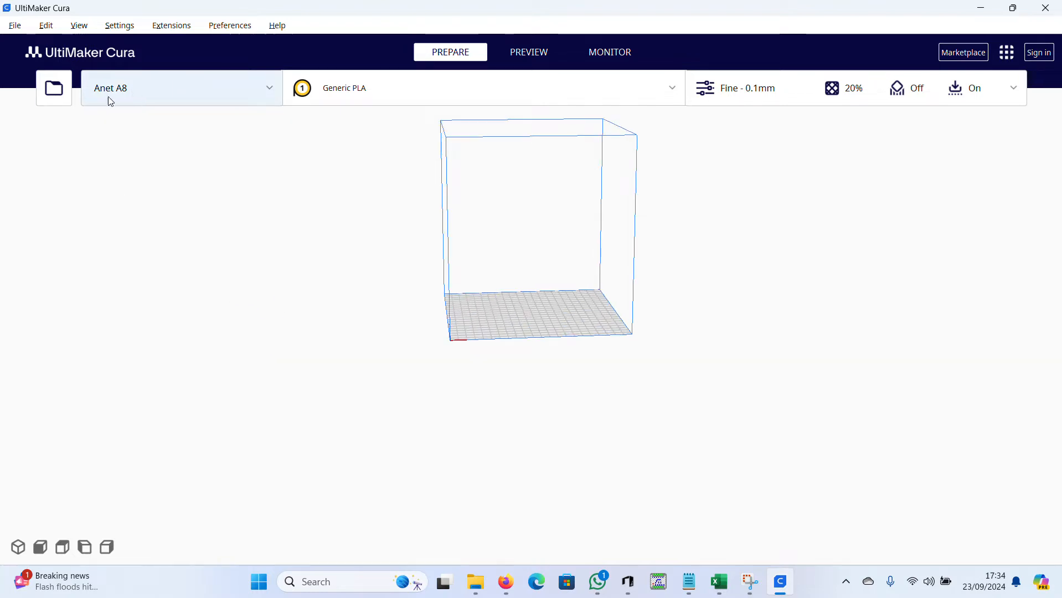
Open the model file 3D_Design_2_stl from the final folder onto the build plate.
{"action": "left_click", "coordinate": [15, 26]}
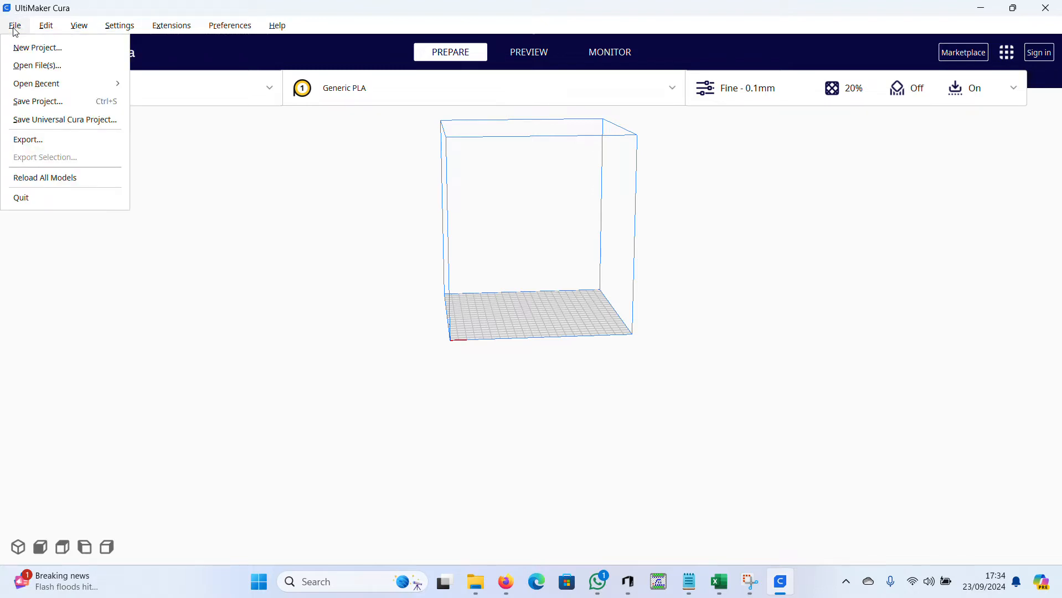
{"action": "left_click", "coordinate": [30, 66]}
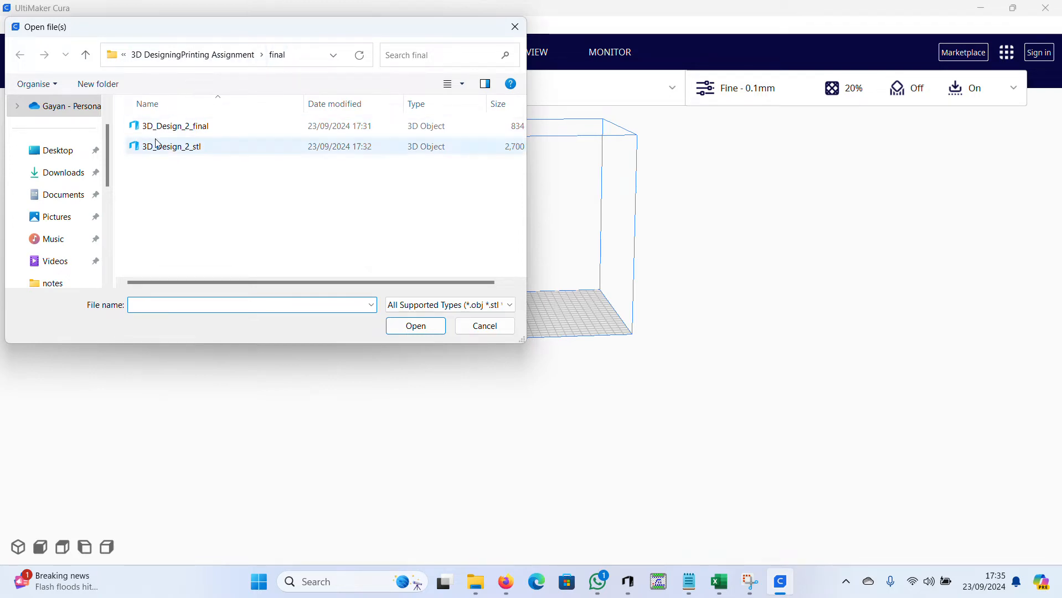
{"action": "left_click", "coordinate": [196, 152]}
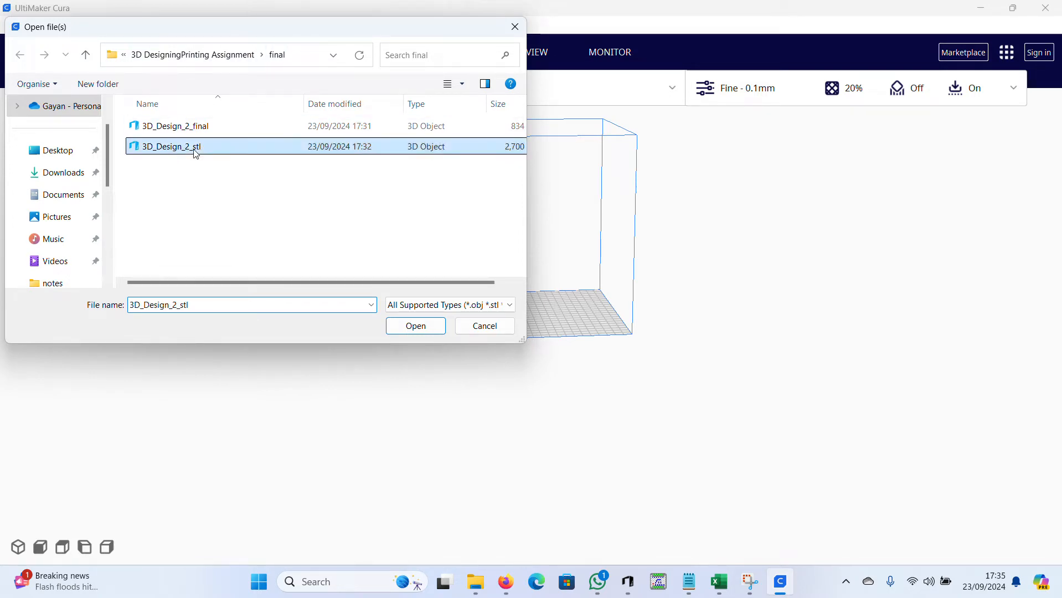
{"action": "left_click", "coordinate": [414, 330]}
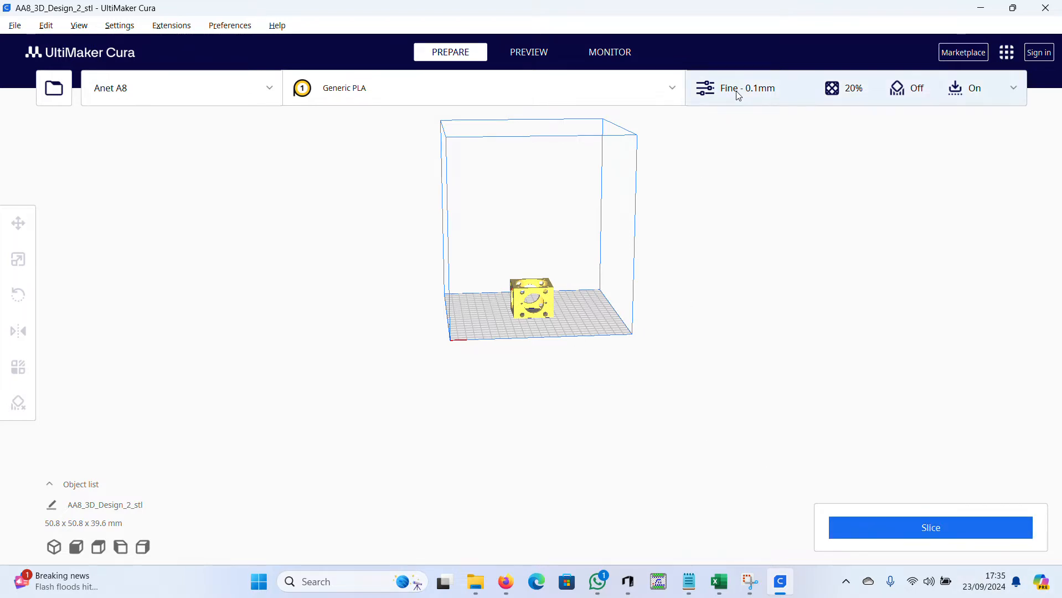
Consult the reference photo of the print settings in WhatsApp and set the resolution profile to Extra Fast - 0.3mm.
{"action": "left_click", "coordinate": [1012, 91]}
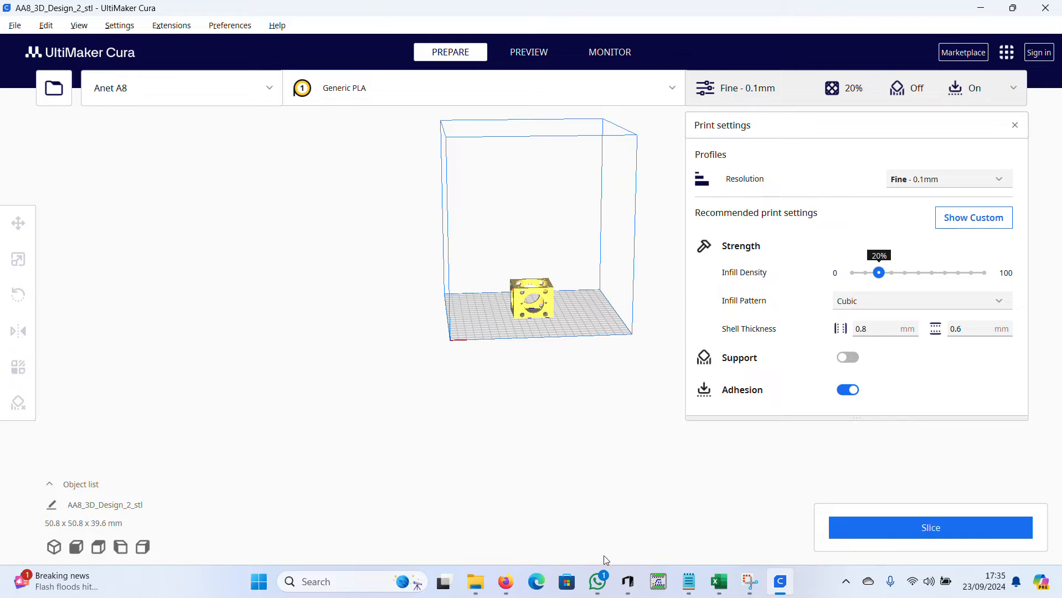
{"action": "left_click", "coordinate": [597, 581]}
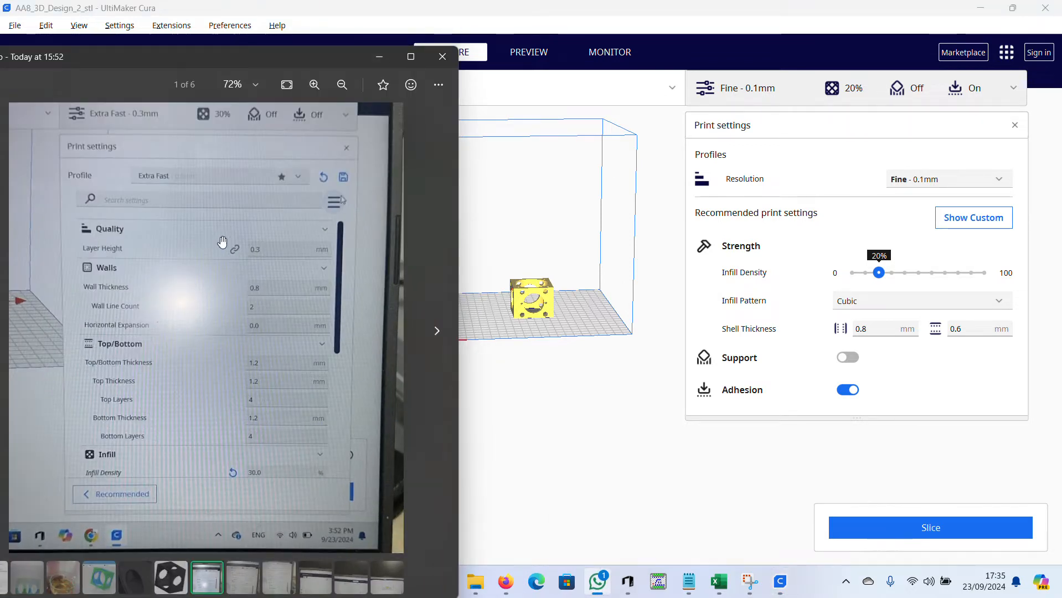
{"action": "scroll", "coordinate": [206, 326], "scroll_direction": "up", "scroll_amount": 2}
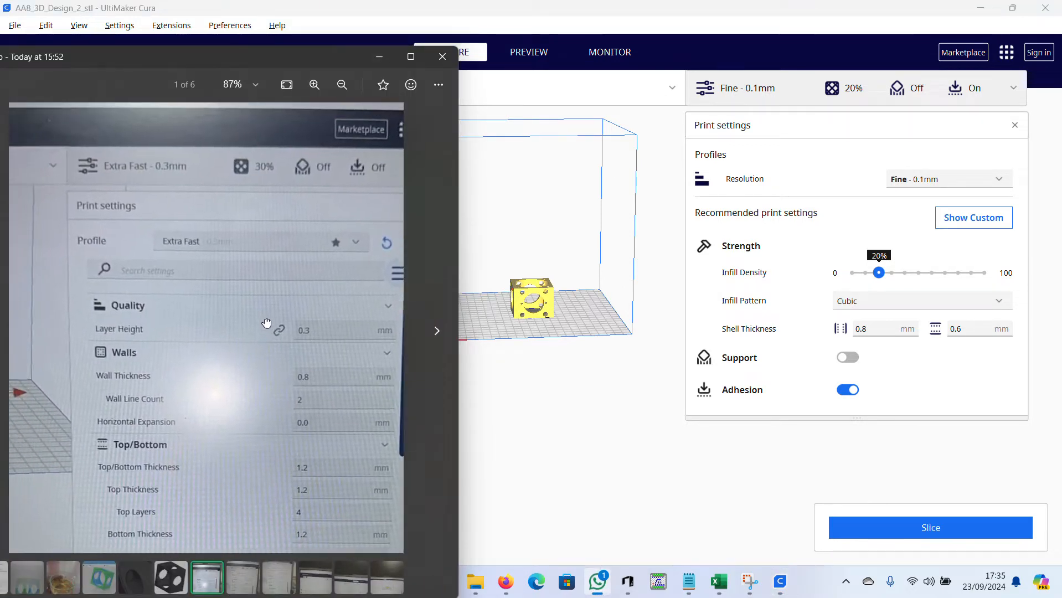
{"action": "left_click_drag", "start_coordinate": [266, 322], "coordinate": [236, 312]}
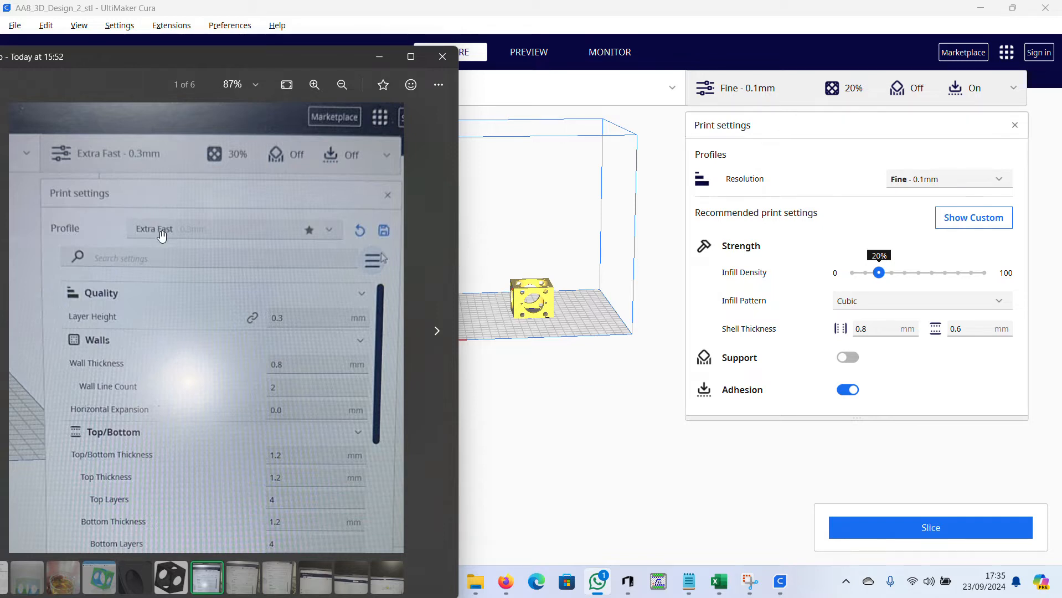
{"action": "left_click_drag", "start_coordinate": [161, 231], "coordinate": [142, 224]}
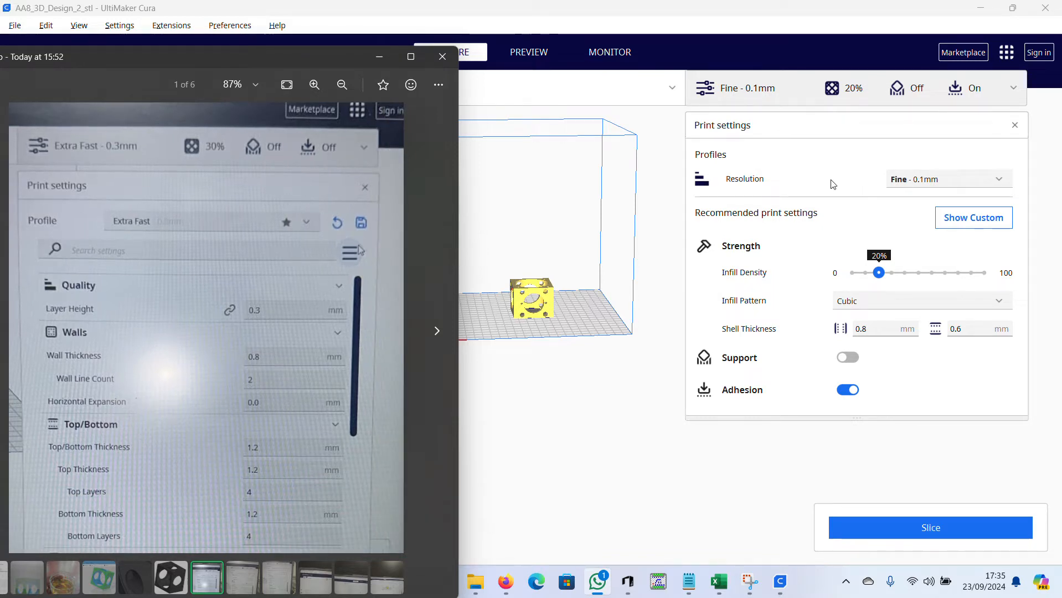
{"action": "left_click", "coordinate": [948, 180]}
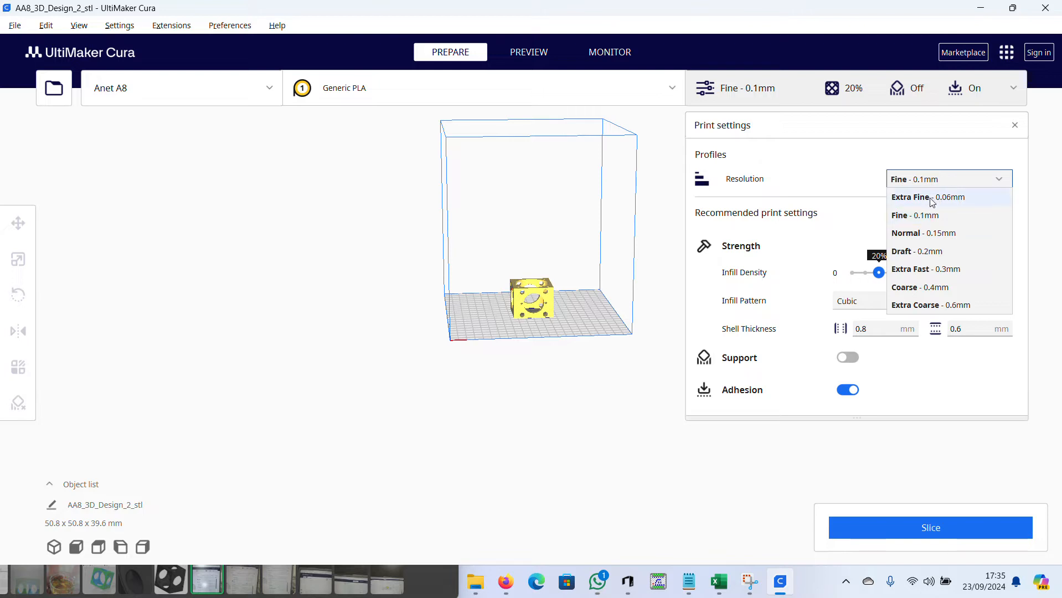
{"action": "left_click", "coordinate": [922, 270]}
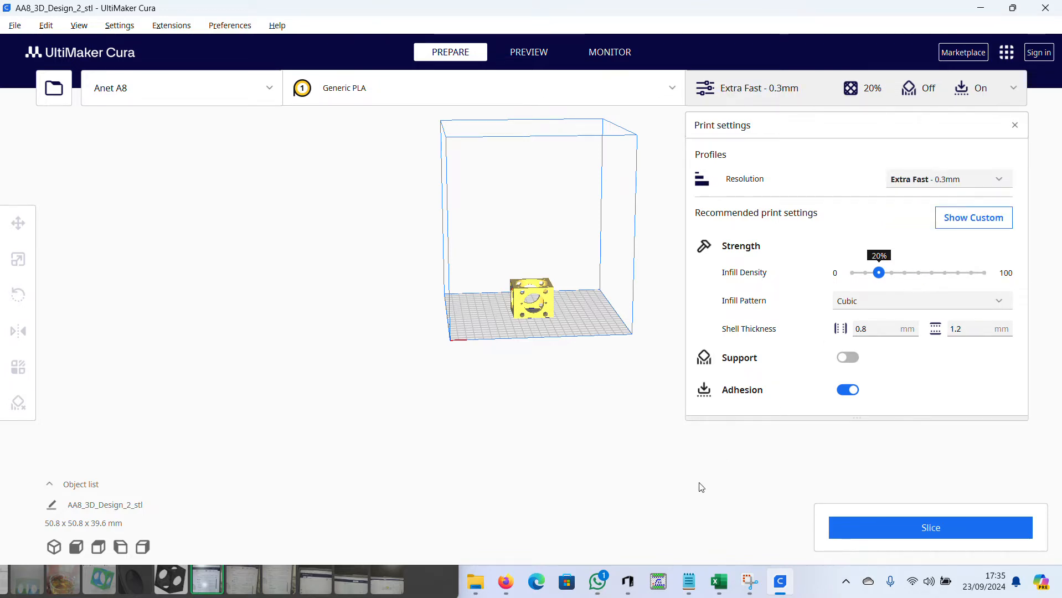
Bring up the WhatsApp reference photo, reposition it beside the print settings, and switch Cura to the custom print settings.
{"action": "left_click", "coordinate": [599, 582]}
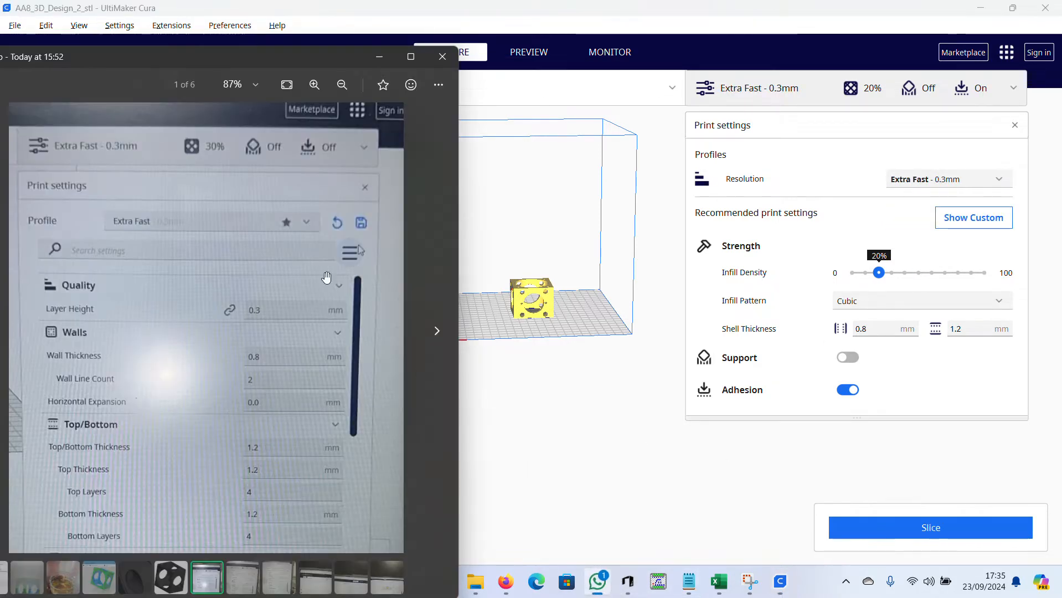
{"action": "left_click_drag", "start_coordinate": [182, 57], "coordinate": [265, 47]}
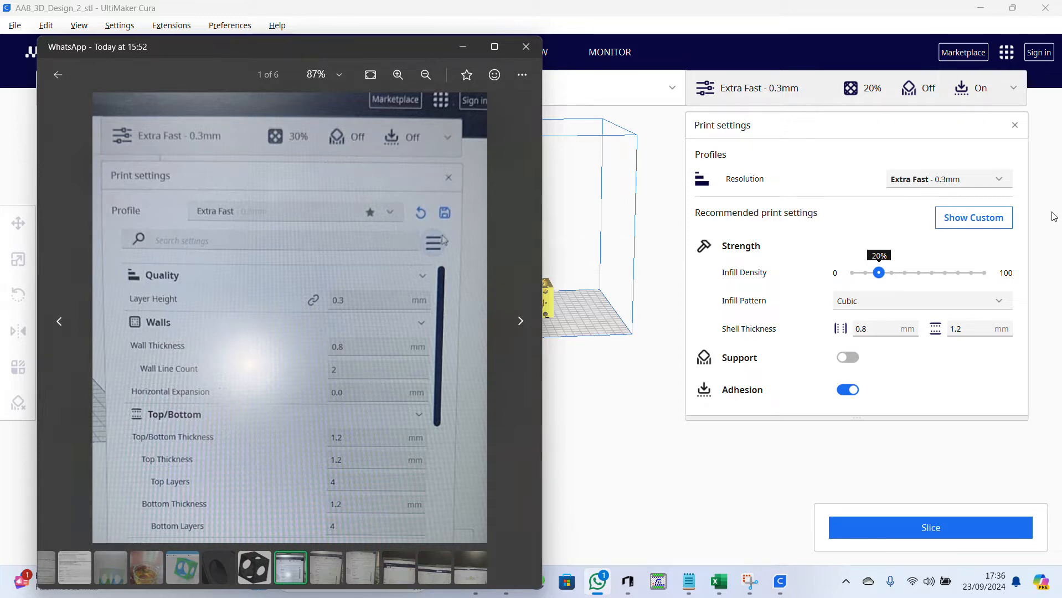
{"action": "left_click", "coordinate": [997, 223]}
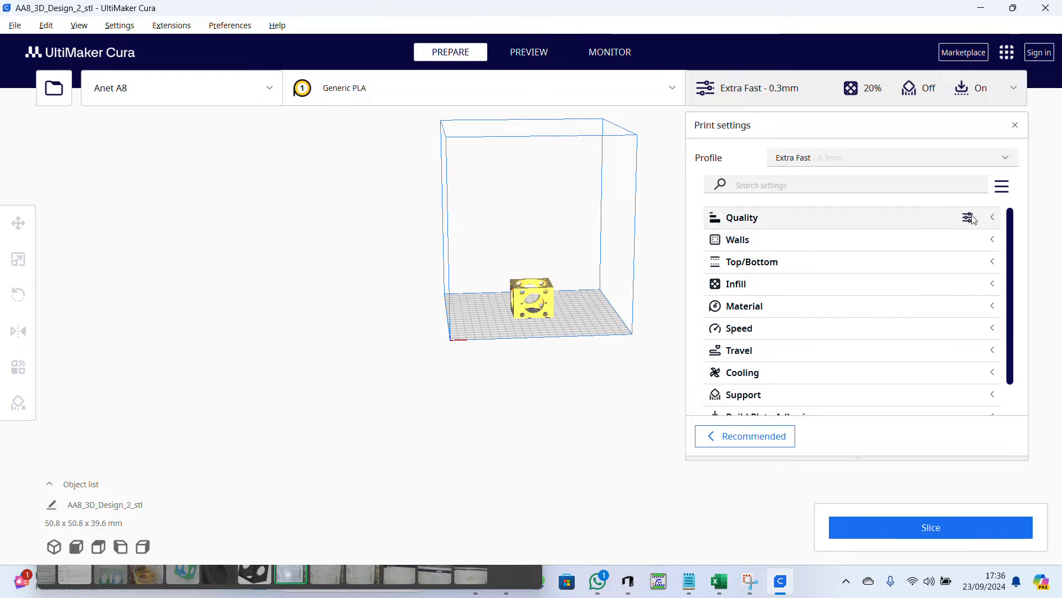
Expand the Quality and Walls categories and compare their values with the WhatsApp reference photo.
{"action": "left_click", "coordinate": [996, 220]}
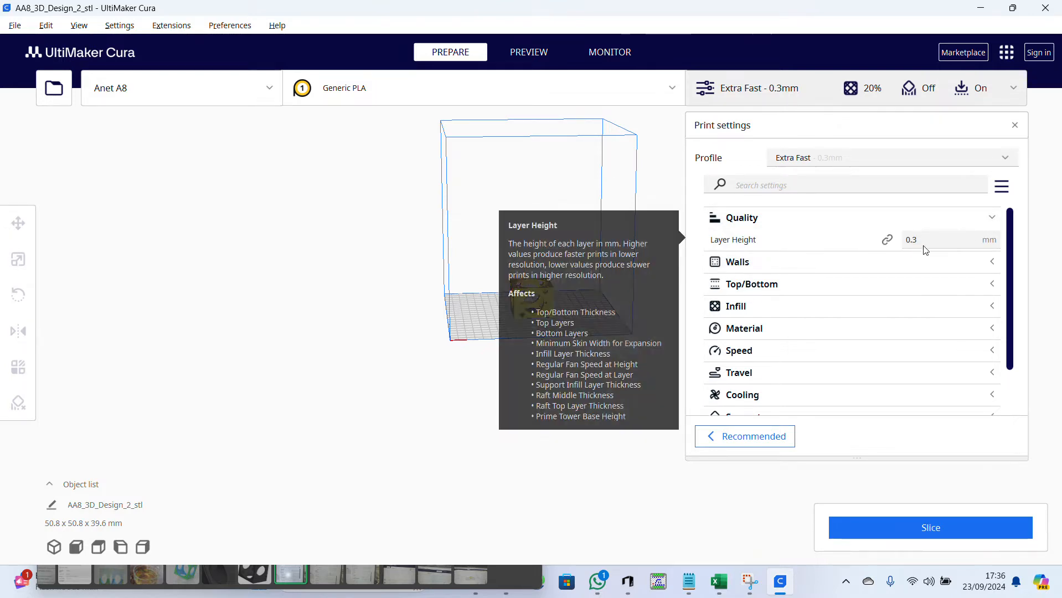
{"action": "left_click", "coordinate": [596, 581]}
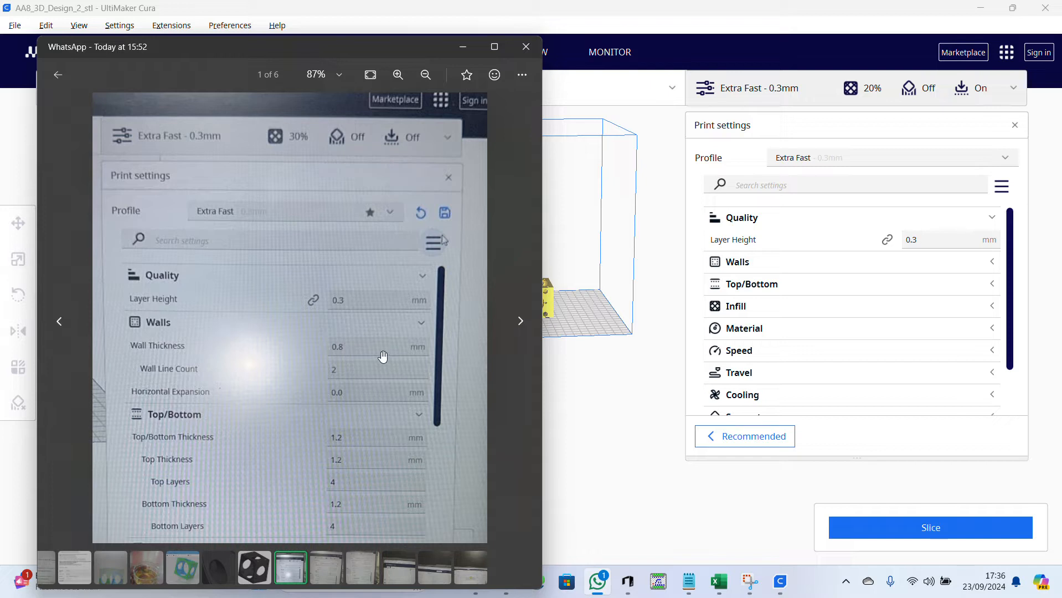
{"action": "left_click", "coordinate": [999, 268]}
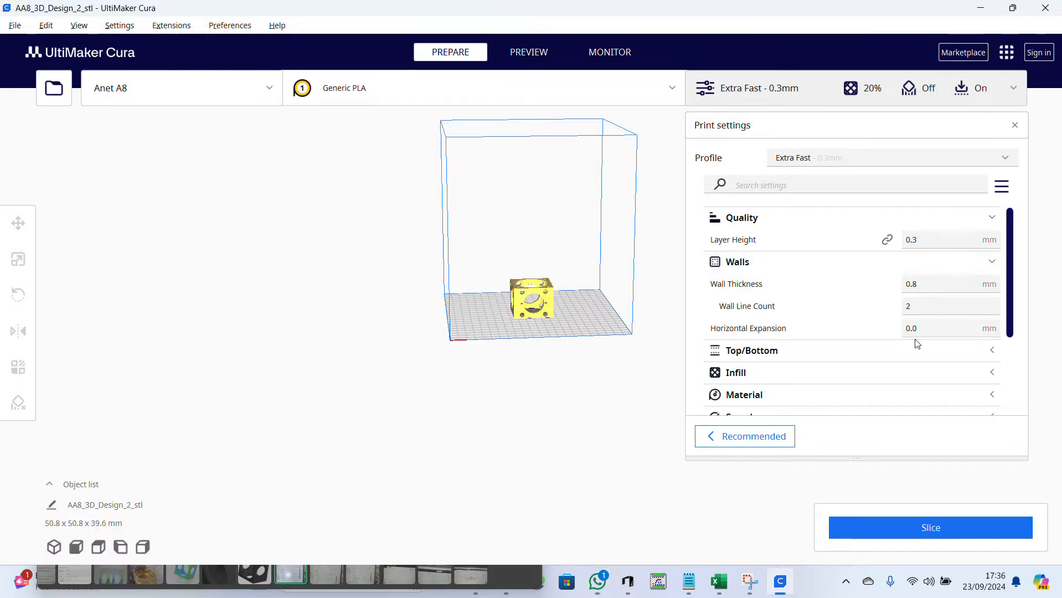
Expand the Top/Bottom category and compare its thickness and layer values with the WhatsApp reference photo.
{"action": "left_click", "coordinate": [597, 581]}
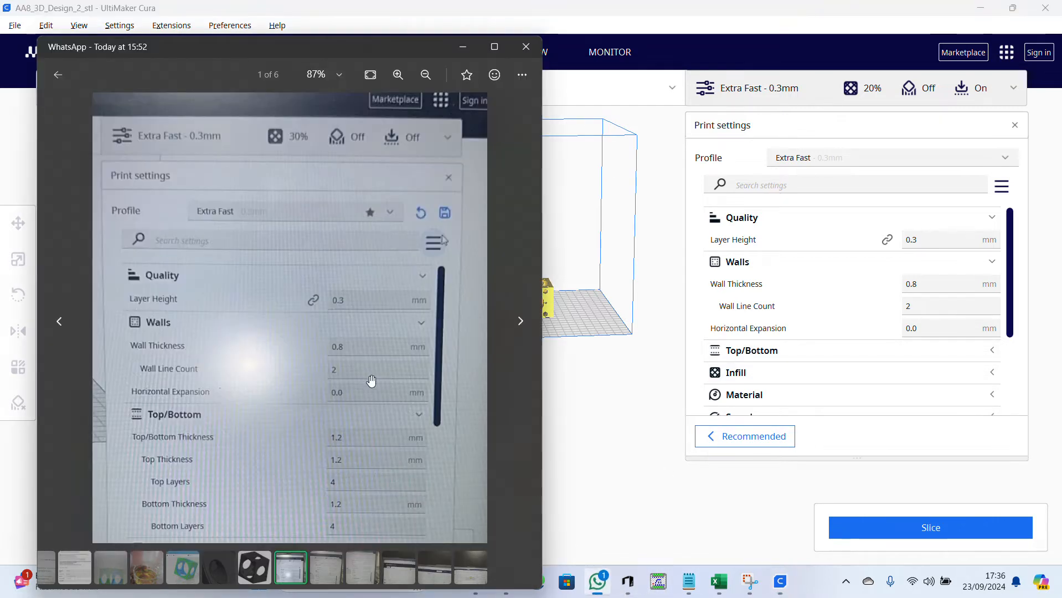
{"action": "scroll", "coordinate": [365, 376], "scroll_direction": "down", "scroll_amount": 1}
{"action": "left_click_drag", "start_coordinate": [379, 432], "coordinate": [367, 297]}
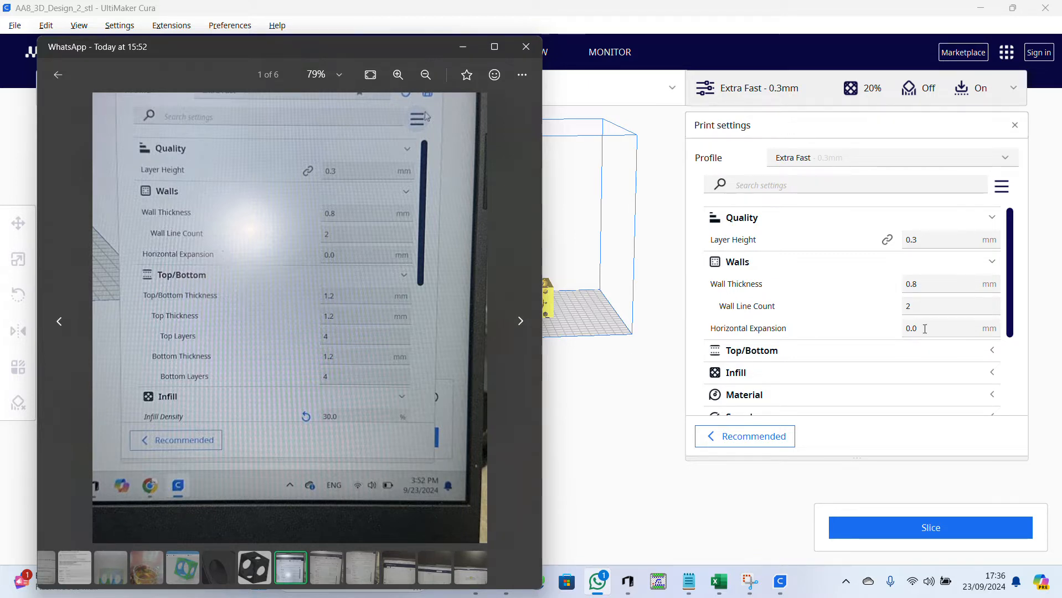
{"action": "left_click", "coordinate": [992, 350]}
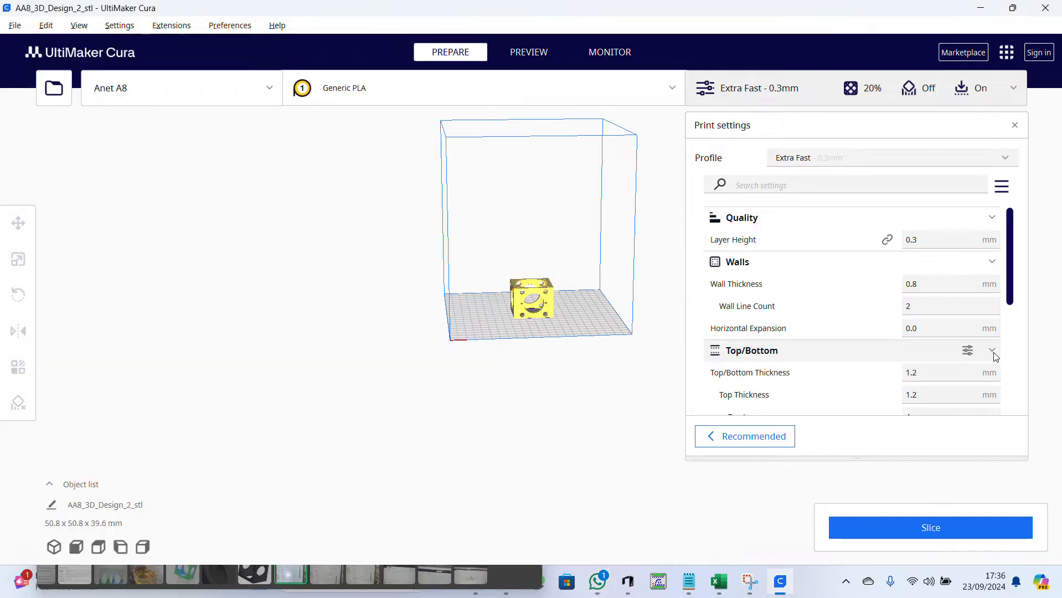
{"action": "scroll", "coordinate": [940, 368], "scroll_direction": "down", "scroll_amount": 2}
{"action": "scroll", "coordinate": [930, 399], "scroll_direction": "down", "scroll_amount": 2}
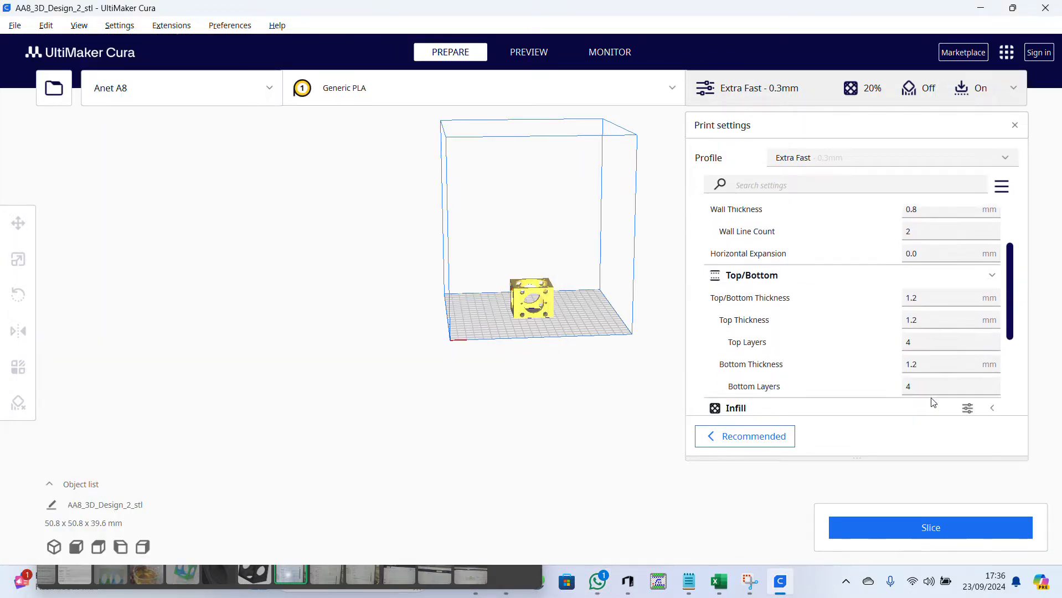
{"action": "scroll", "coordinate": [929, 402], "scroll_direction": "down", "scroll_amount": 2}
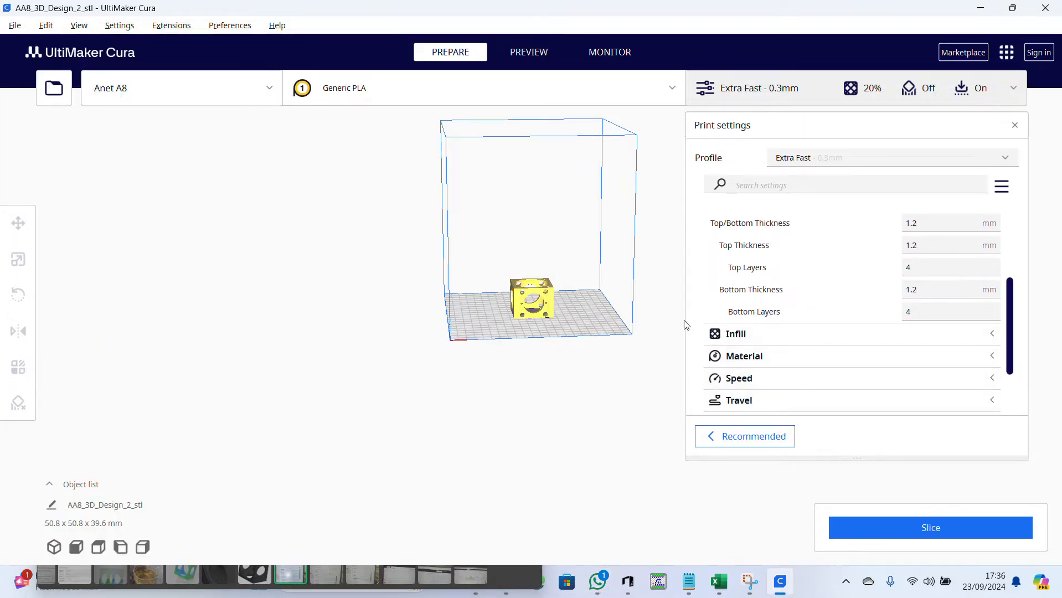
Read the infill values from the second WhatsApp reference photo and expand the Infill category in Cura.
{"action": "left_click", "coordinate": [598, 581]}
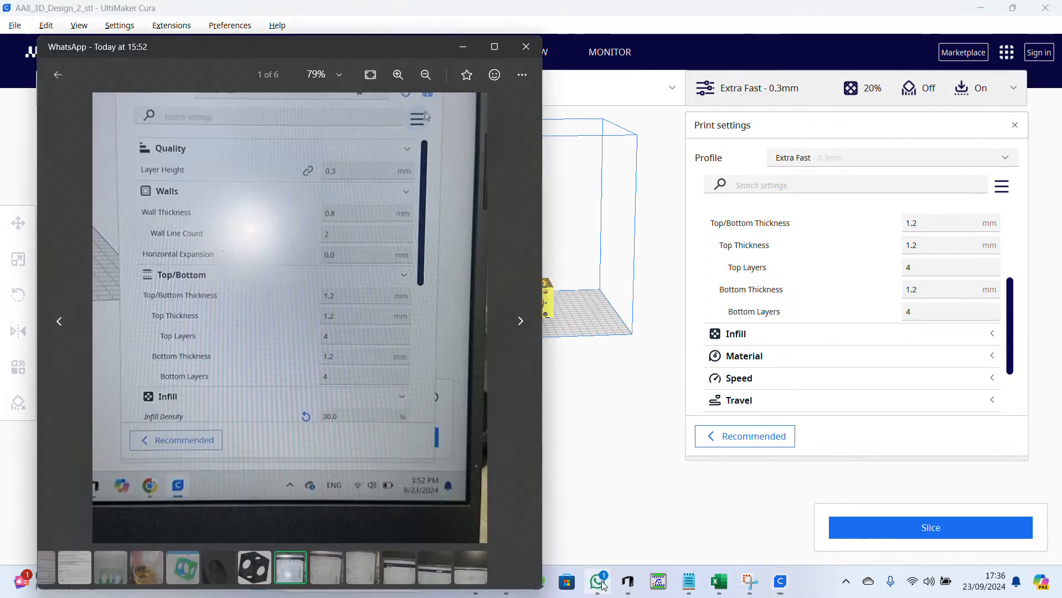
{"action": "scroll", "coordinate": [388, 387], "scroll_direction": "down", "scroll_amount": 2}
{"action": "scroll", "coordinate": [375, 377], "scroll_direction": "up", "scroll_amount": 1}
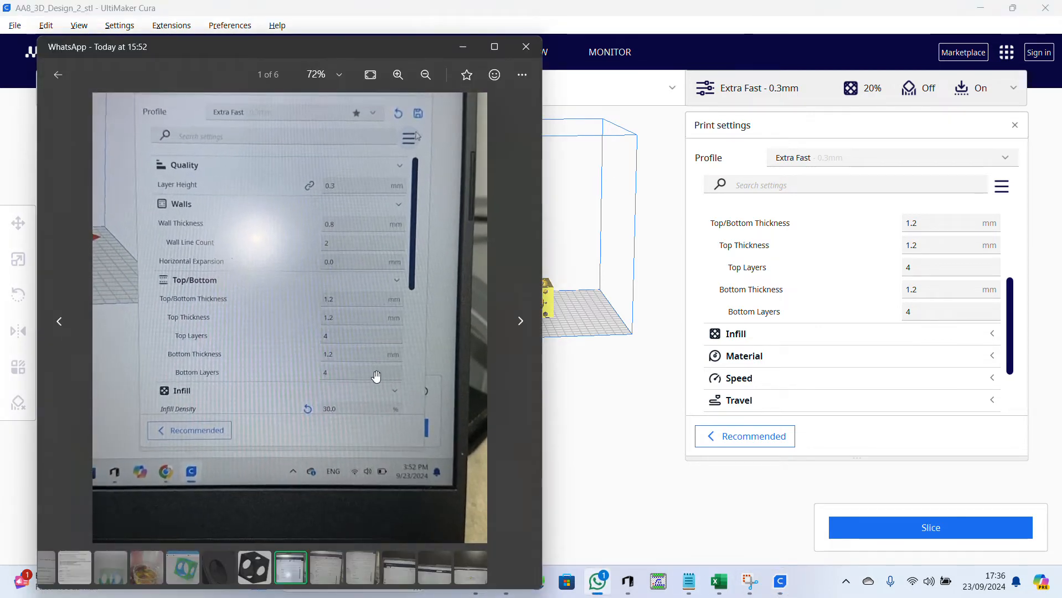
{"action": "left_click", "coordinate": [519, 320]}
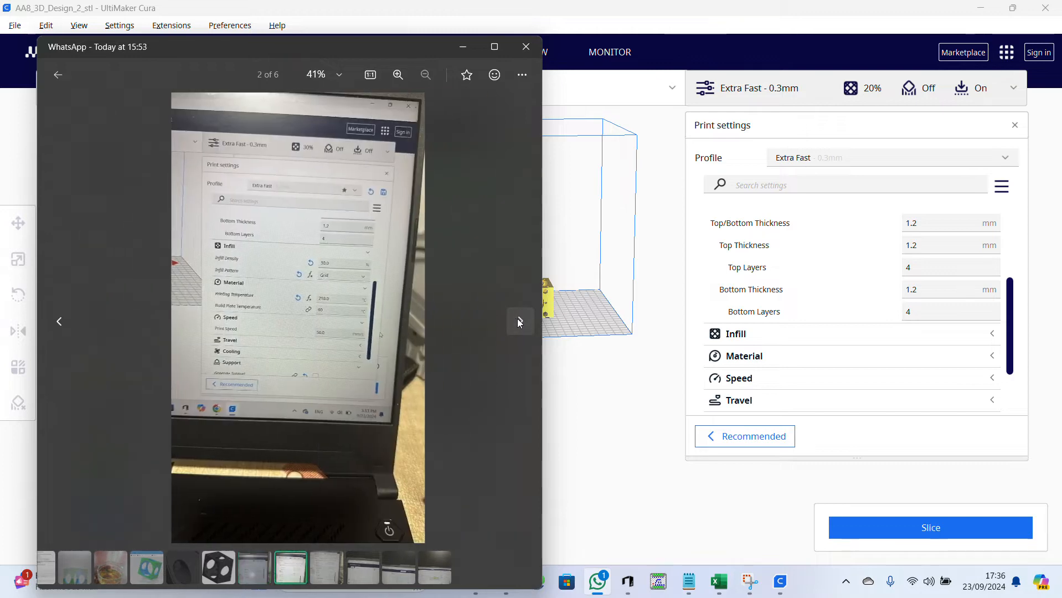
{"action": "scroll", "coordinate": [339, 292], "scroll_direction": "up", "scroll_amount": 2}
{"action": "scroll", "coordinate": [339, 292], "scroll_direction": "up", "scroll_amount": 3}
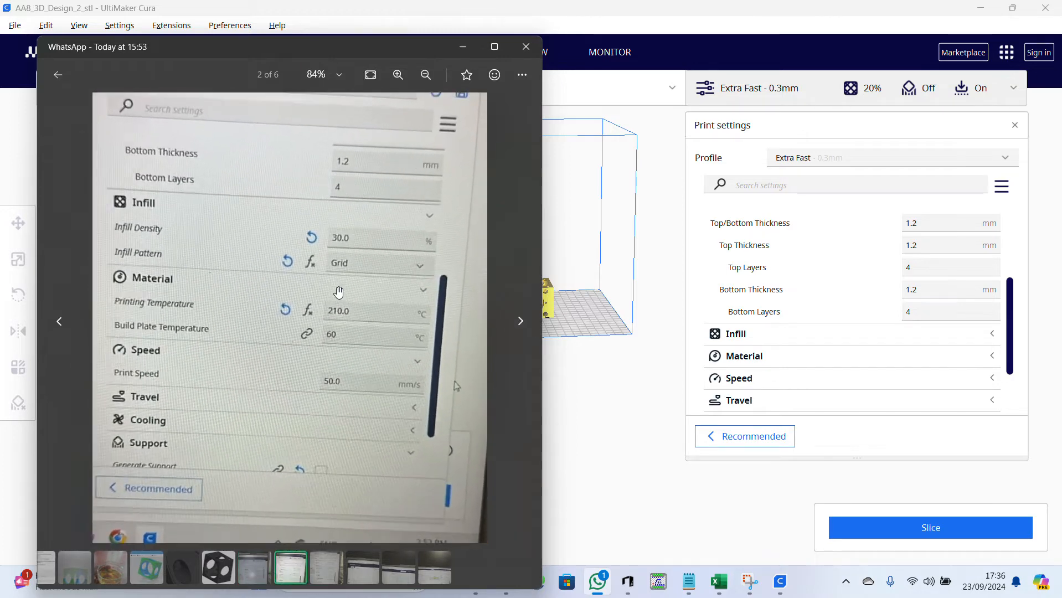
{"action": "left_click", "coordinate": [991, 339]}
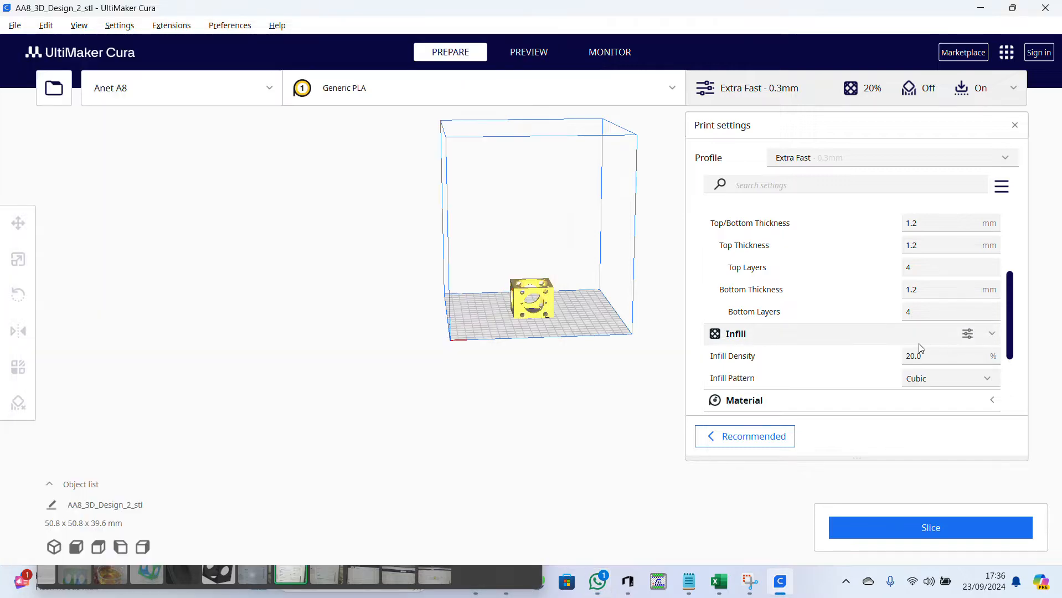
{"action": "scroll", "coordinate": [922, 349], "scroll_direction": "down", "scroll_amount": 2}
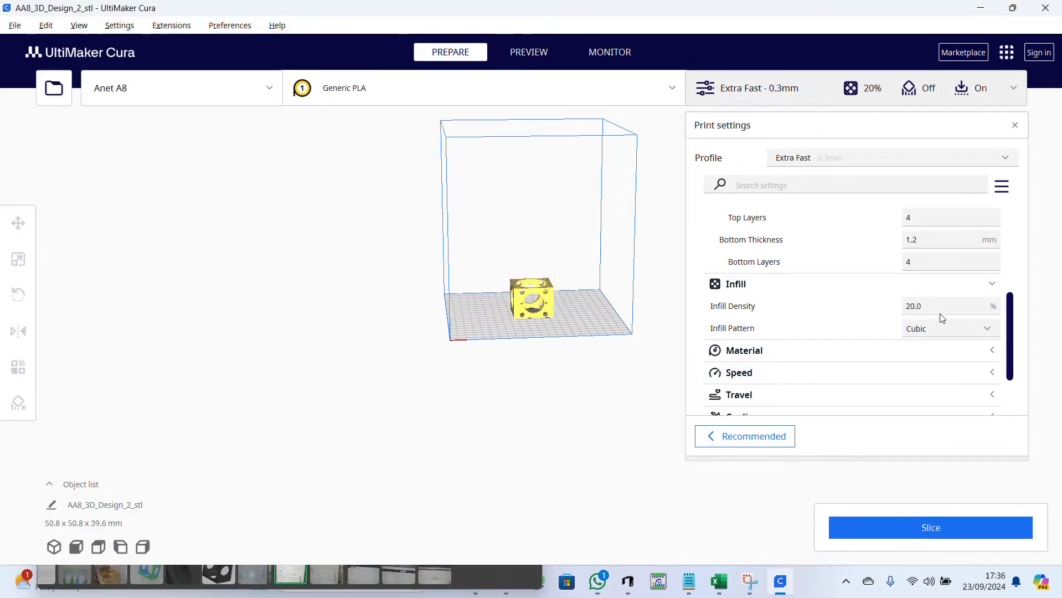
Set the infill density to 30% and the infill pattern to Grid.
{"action": "left_click", "coordinate": [910, 306]}
{"action": "key", "text": "BackSpace"}
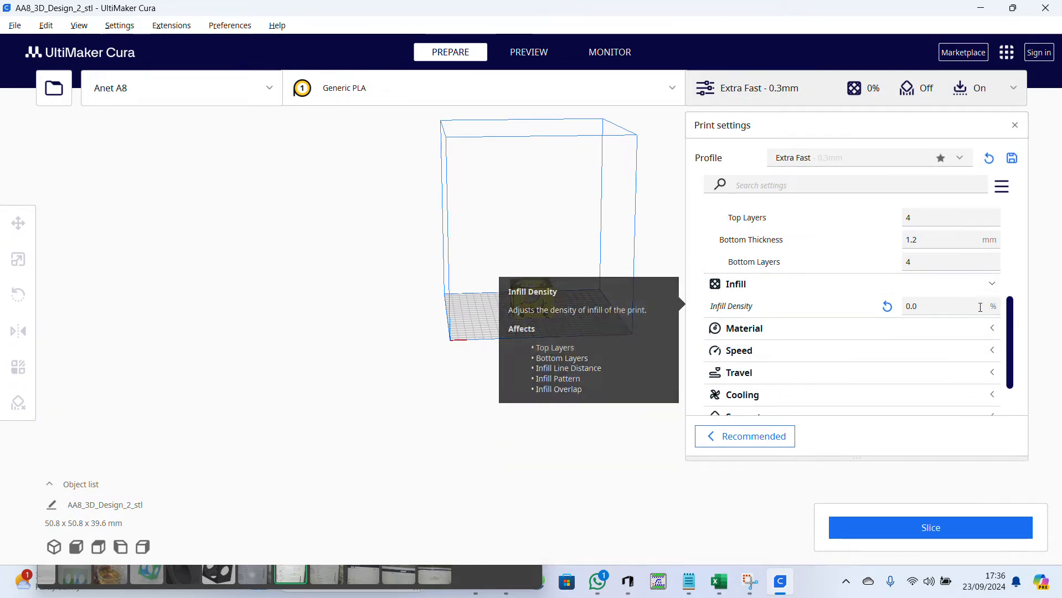
{"action": "left_click", "coordinate": [992, 285]}
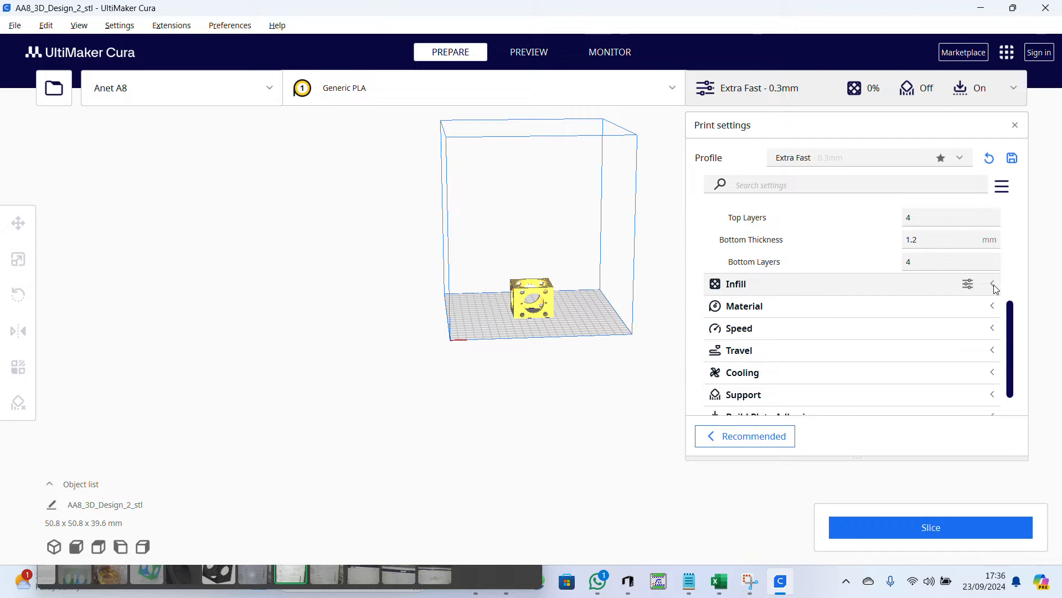
{"action": "left_click", "coordinate": [992, 285]}
{"action": "left_click", "coordinate": [981, 304]}
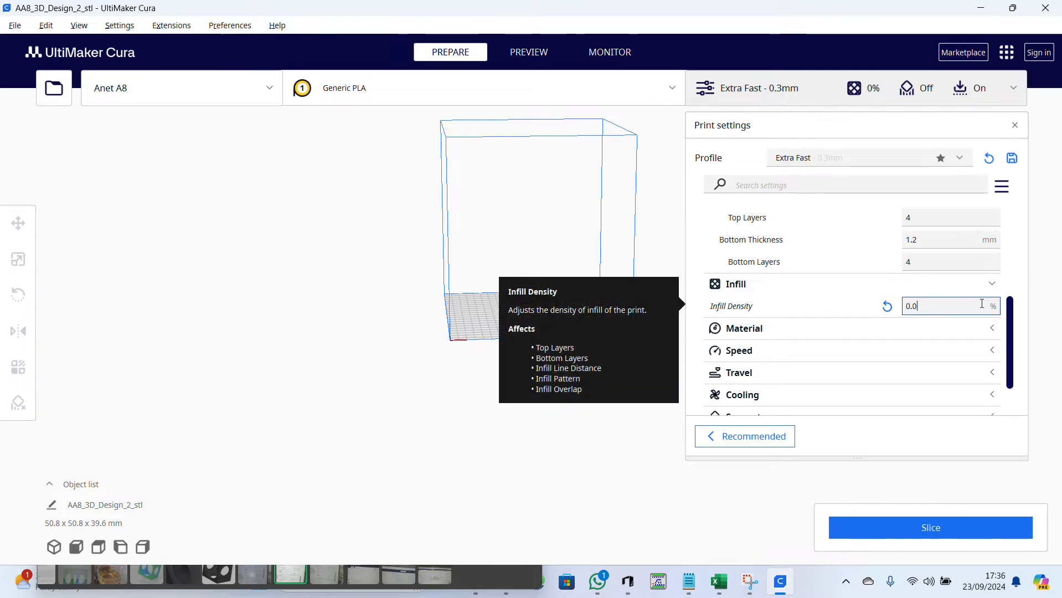
{"action": "key", "text": "BackSpace"}
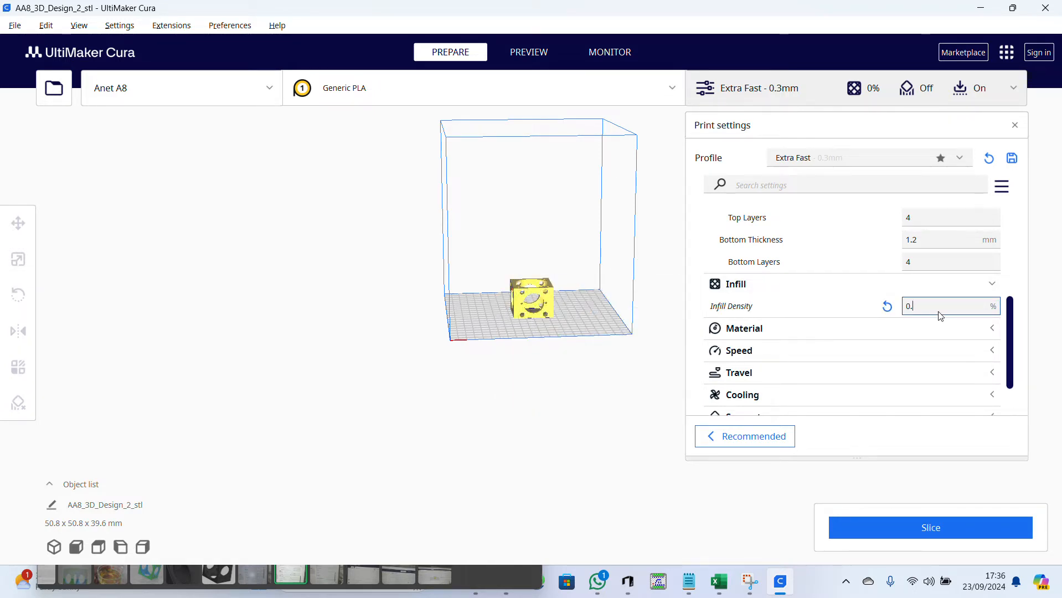
{"action": "type", "text": "3.0"}
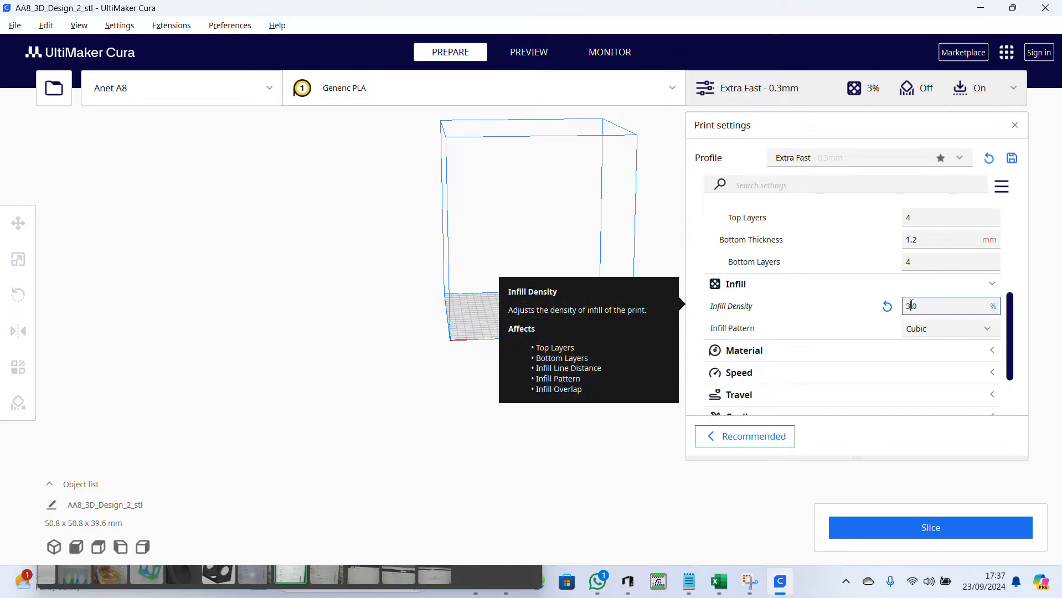
{"action": "left_click", "coordinate": [944, 327]}
{"action": "left_click", "coordinate": [930, 78]}
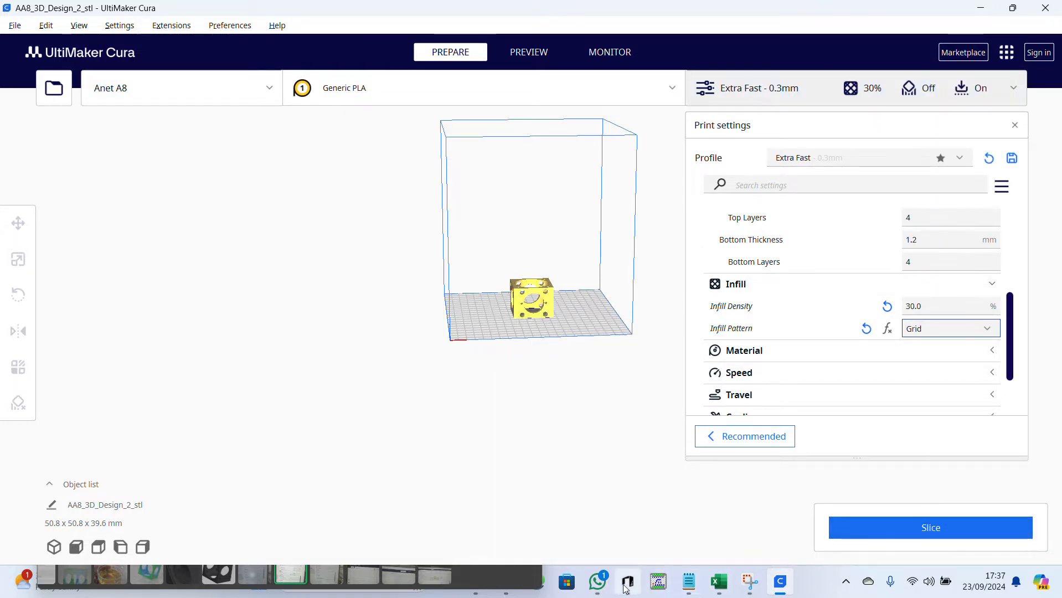
Consult the WhatsApp reference photo for the material values, expand the Material category and set the printing temperature to 210 °C.
{"action": "left_click", "coordinate": [598, 582]}
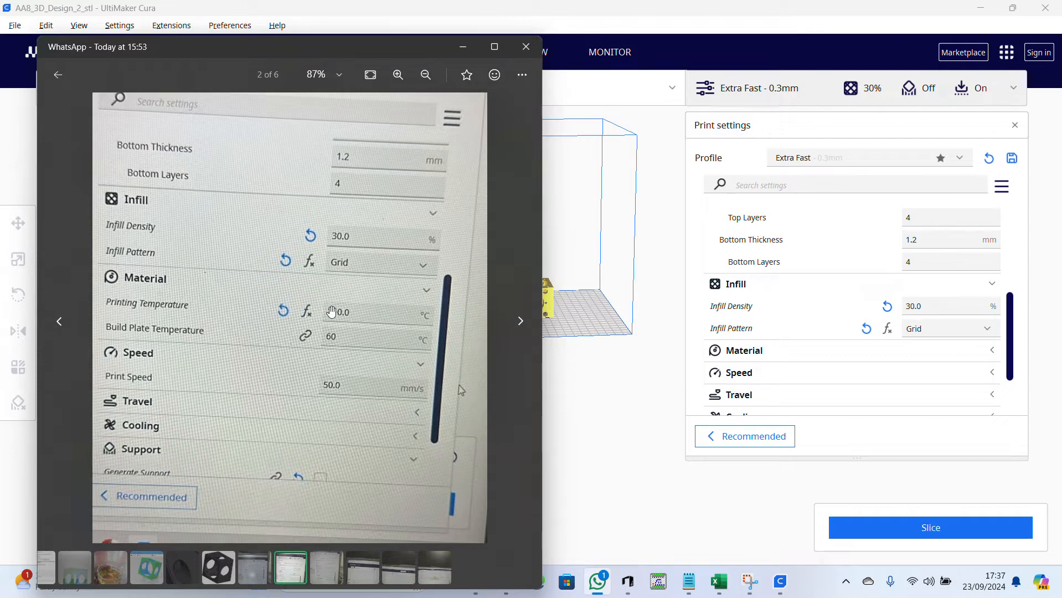
{"action": "left_click", "coordinate": [984, 353]}
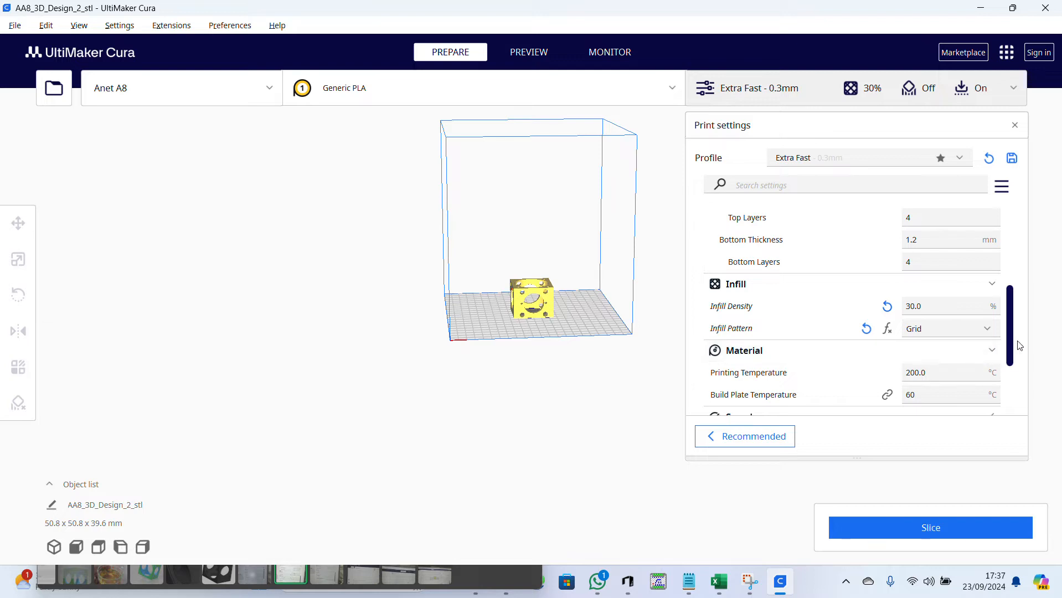
{"action": "left_click_drag", "start_coordinate": [1010, 347], "coordinate": [1008, 379]}
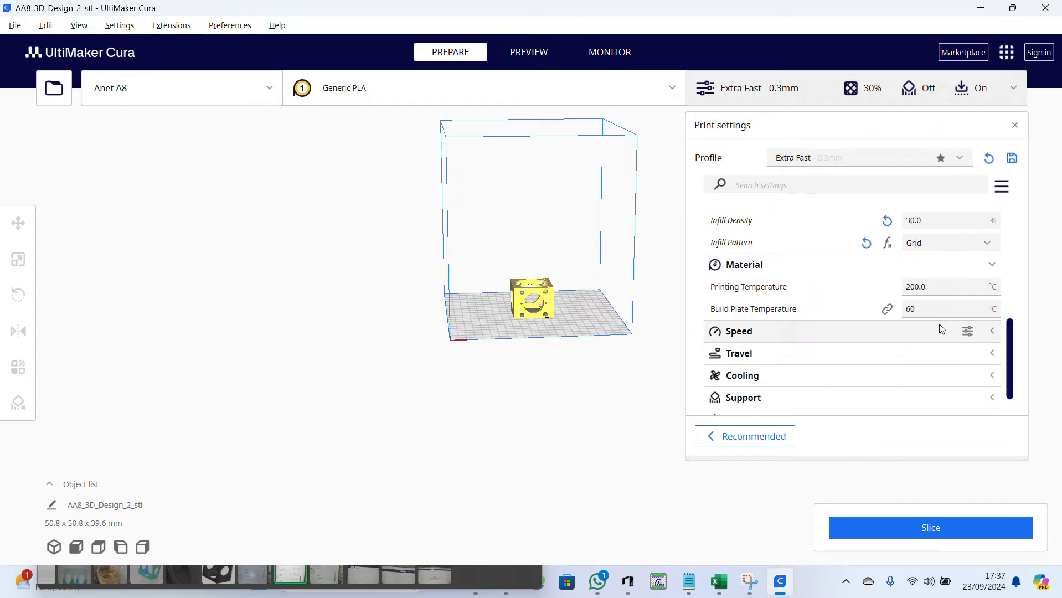
{"action": "left_click", "coordinate": [914, 287]}
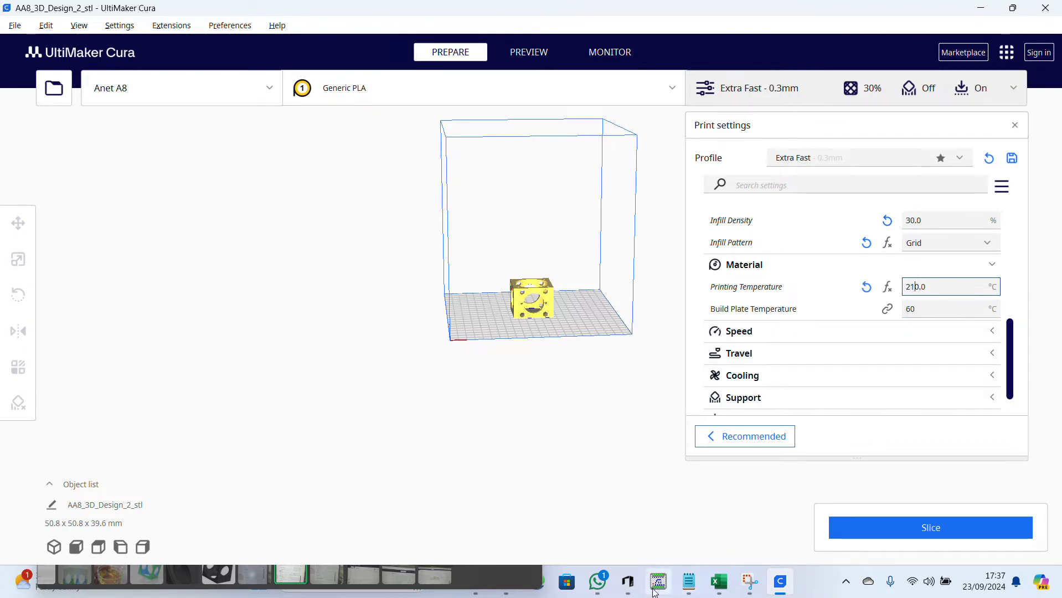
Expand the Speed category in Cura and compare the print speed with the WhatsApp reference photo.
{"action": "mouse_move", "coordinate": [631, 588]}
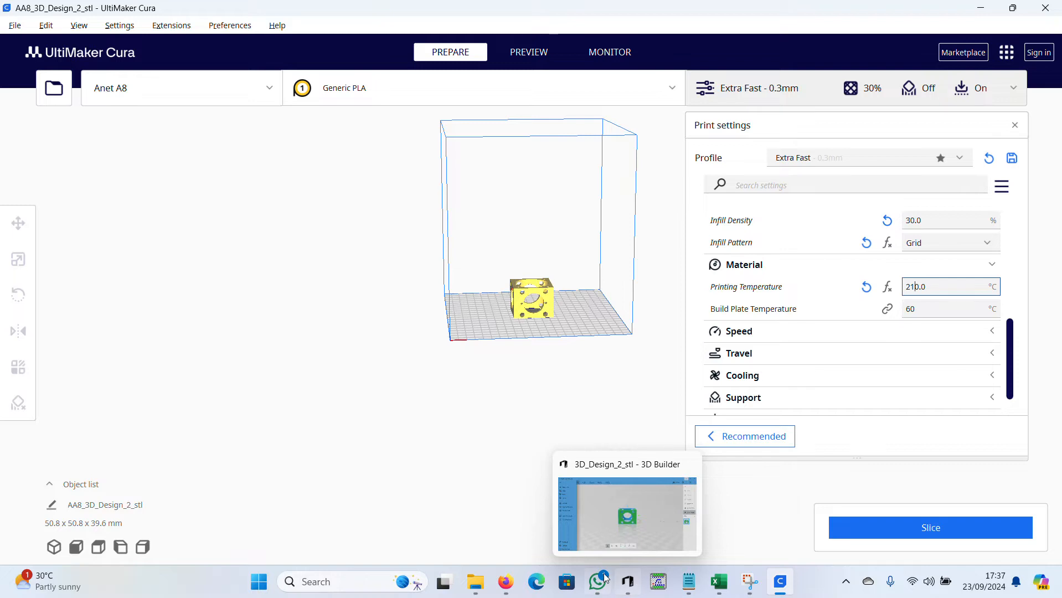
{"action": "left_click", "coordinate": [598, 513]}
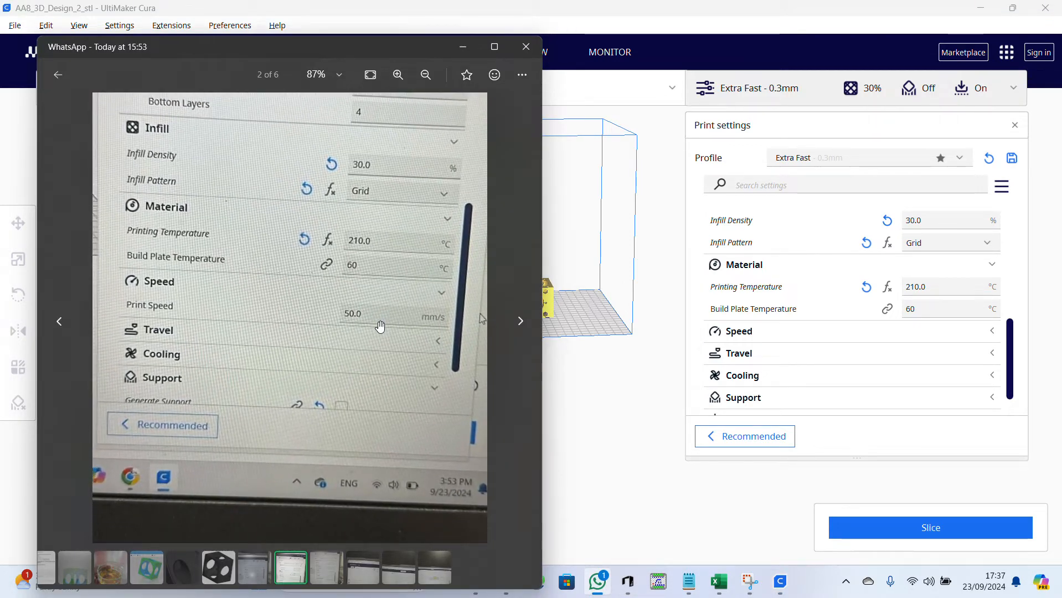
{"action": "left_click", "coordinate": [997, 334]}
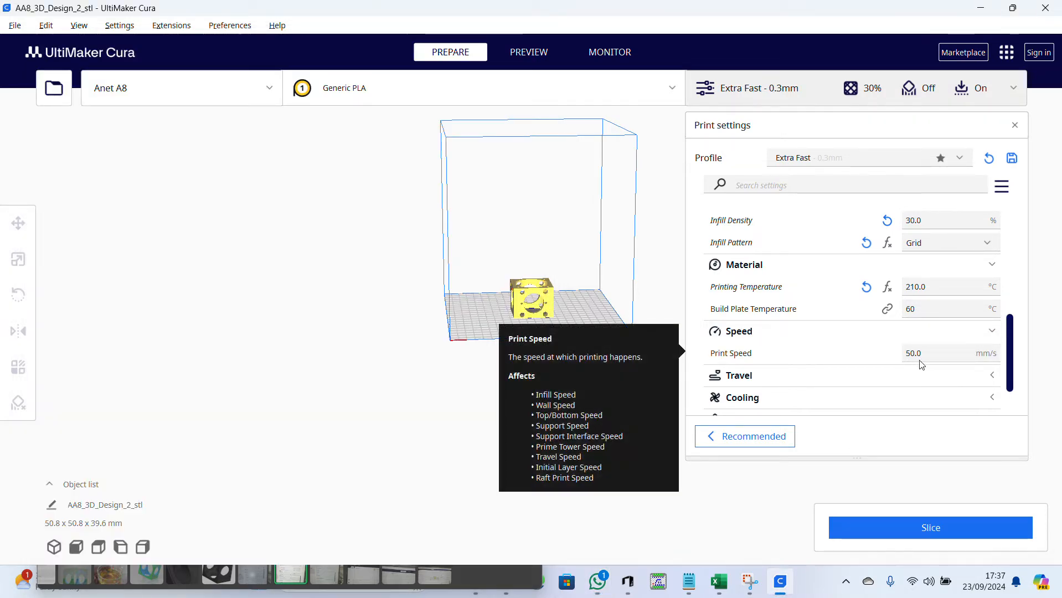
Switch to the third WhatsApp reference photo and enlarge it to read the support and build plate adhesion settings.
{"action": "left_click", "coordinate": [598, 582]}
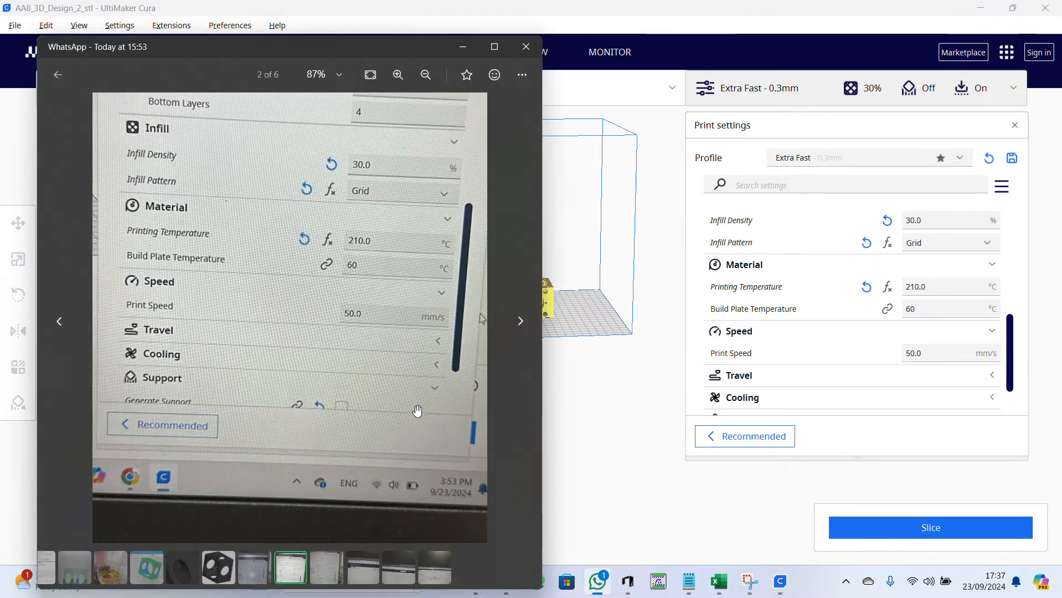
{"action": "left_click_drag", "start_coordinate": [399, 372], "coordinate": [391, 342]}
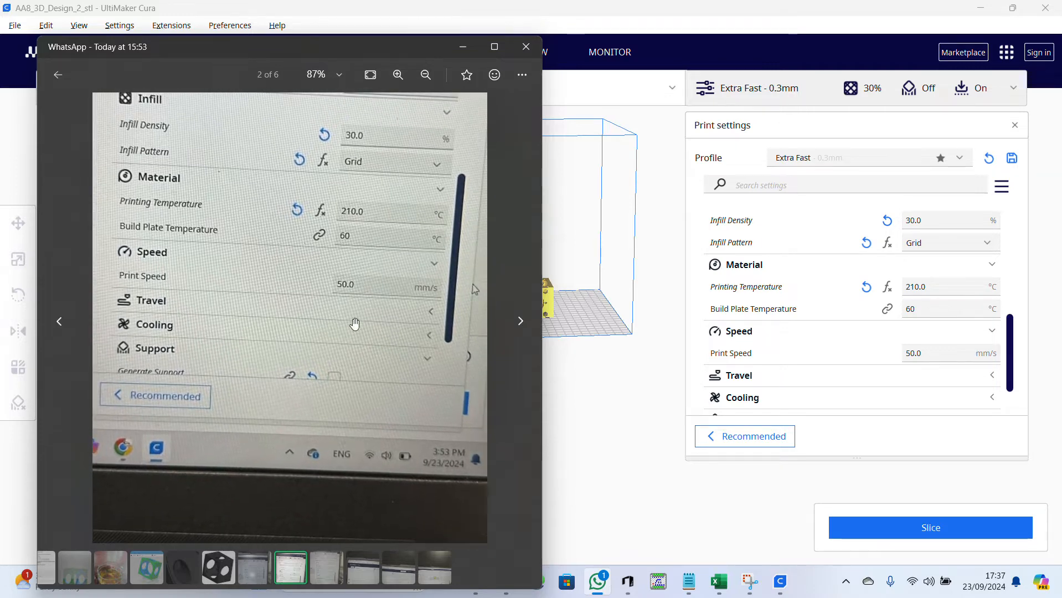
{"action": "left_click", "coordinate": [520, 321]}
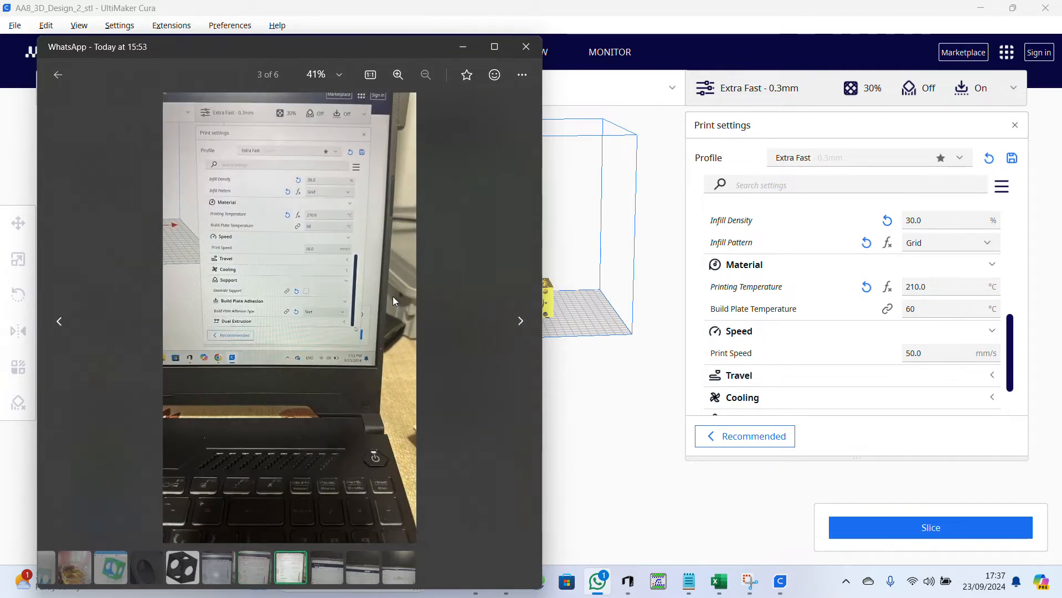
{"action": "scroll", "coordinate": [348, 255], "scroll_direction": "up", "scroll_amount": 5}
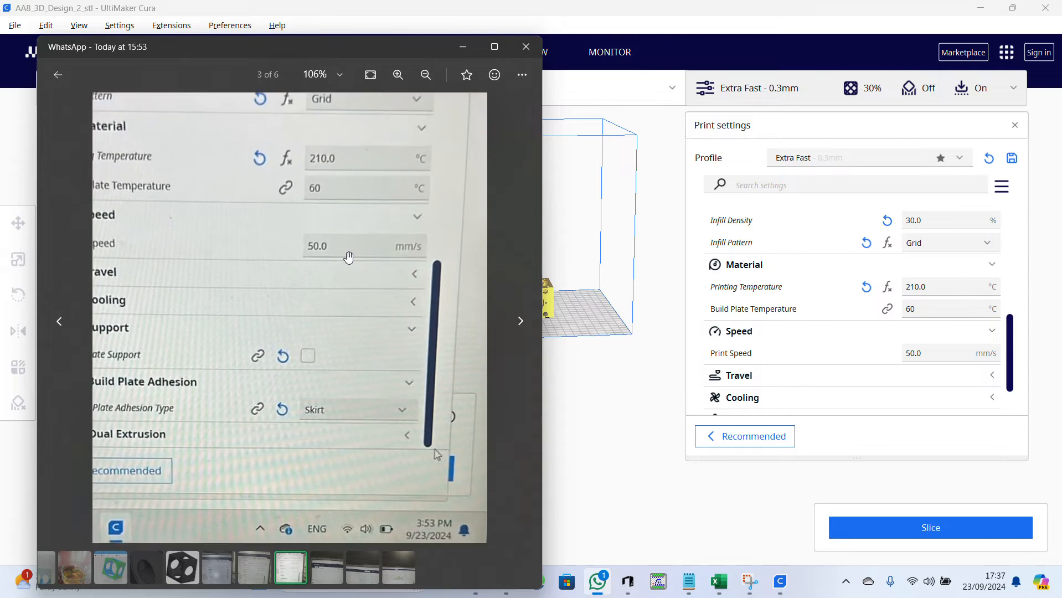
{"action": "scroll", "coordinate": [348, 257], "scroll_direction": "down", "scroll_amount": 2}
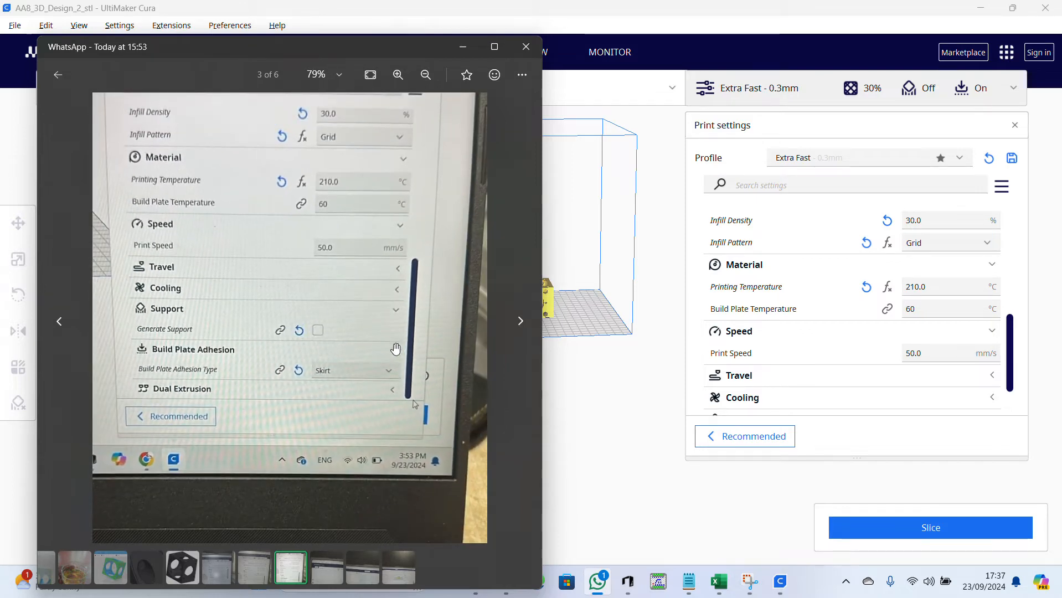
Switch to the fourth WhatsApp reference photo and enlarge it to read the model's X, Y and Z position settings.
{"action": "left_click_drag", "start_coordinate": [1010, 375], "coordinate": [1009, 396]}
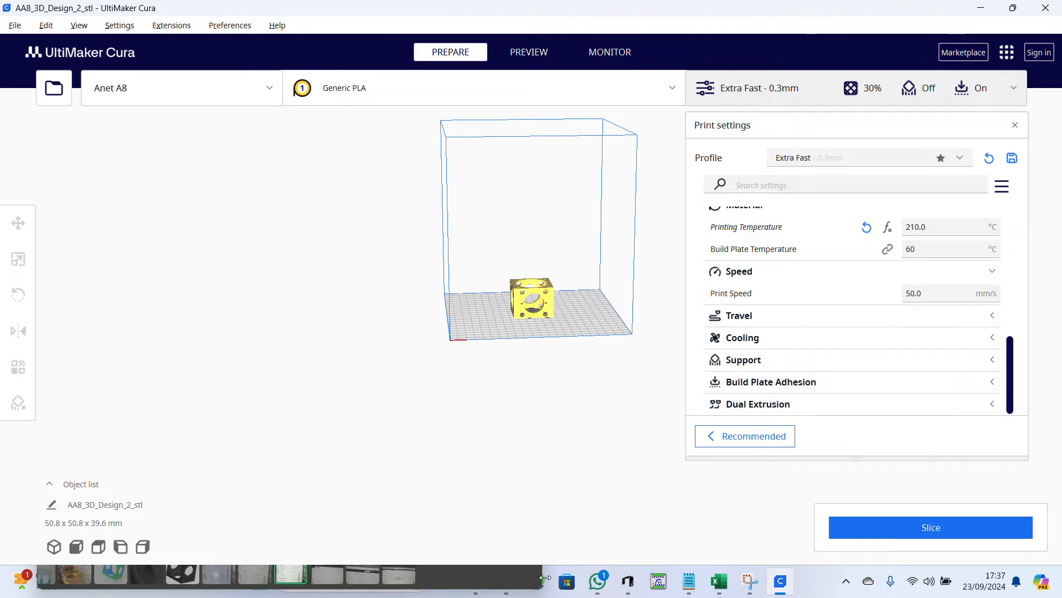
{"action": "left_click", "coordinate": [598, 581]}
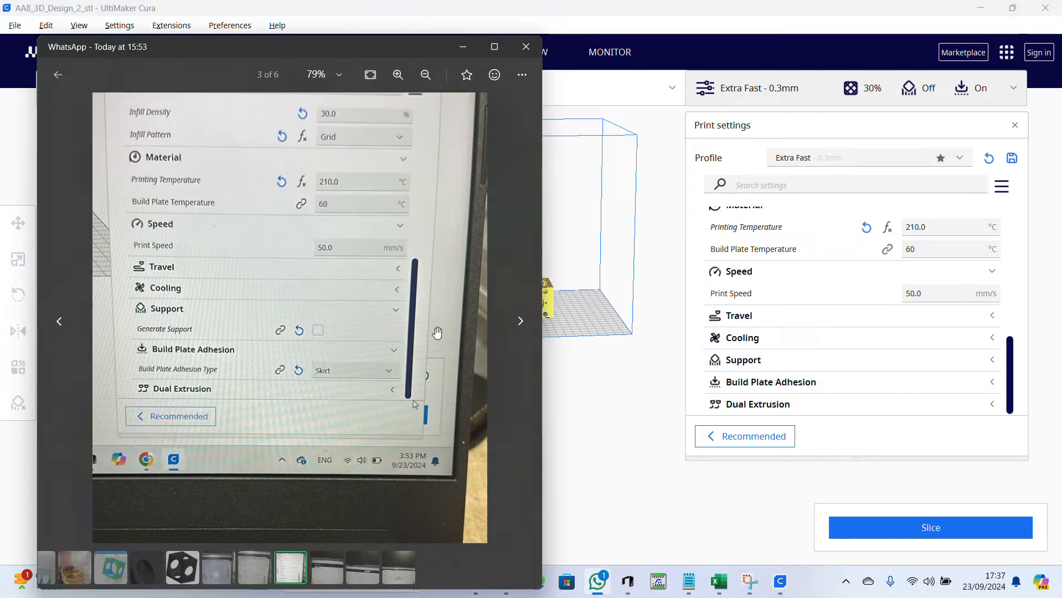
{"action": "left_click", "coordinate": [521, 321]}
{"action": "scroll", "coordinate": [309, 342], "scroll_direction": "up", "scroll_amount": 1}
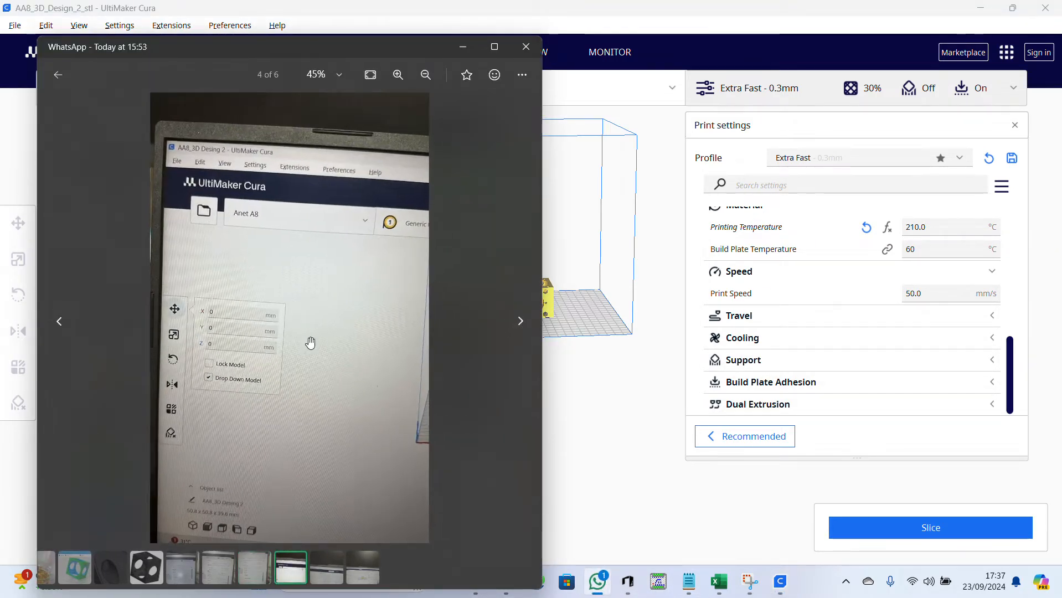
{"action": "scroll", "coordinate": [309, 342], "scroll_direction": "up", "scroll_amount": 3}
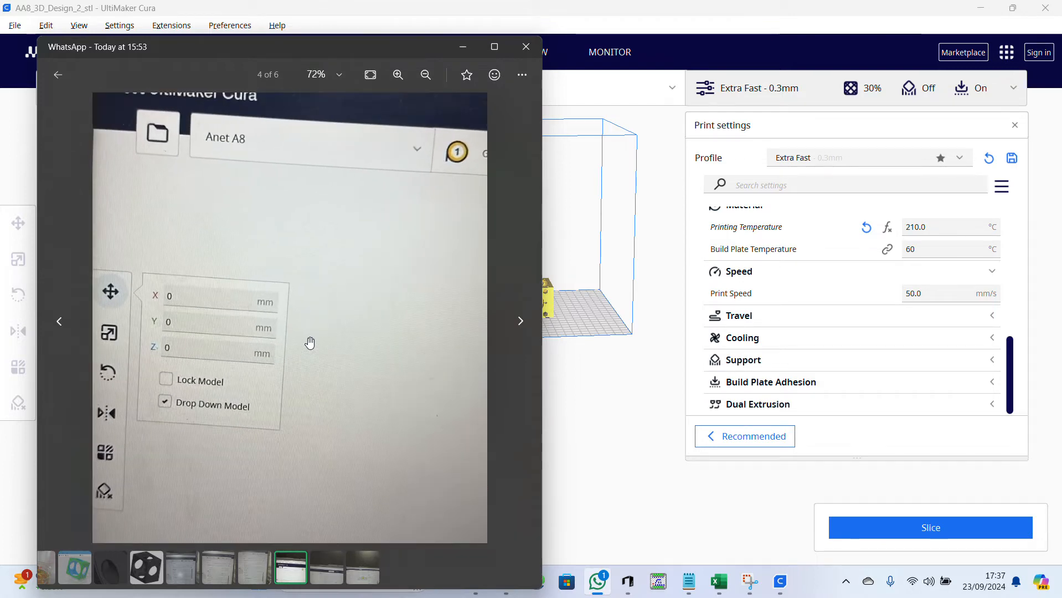
{"action": "left_click_drag", "start_coordinate": [356, 358], "coordinate": [353, 334]}
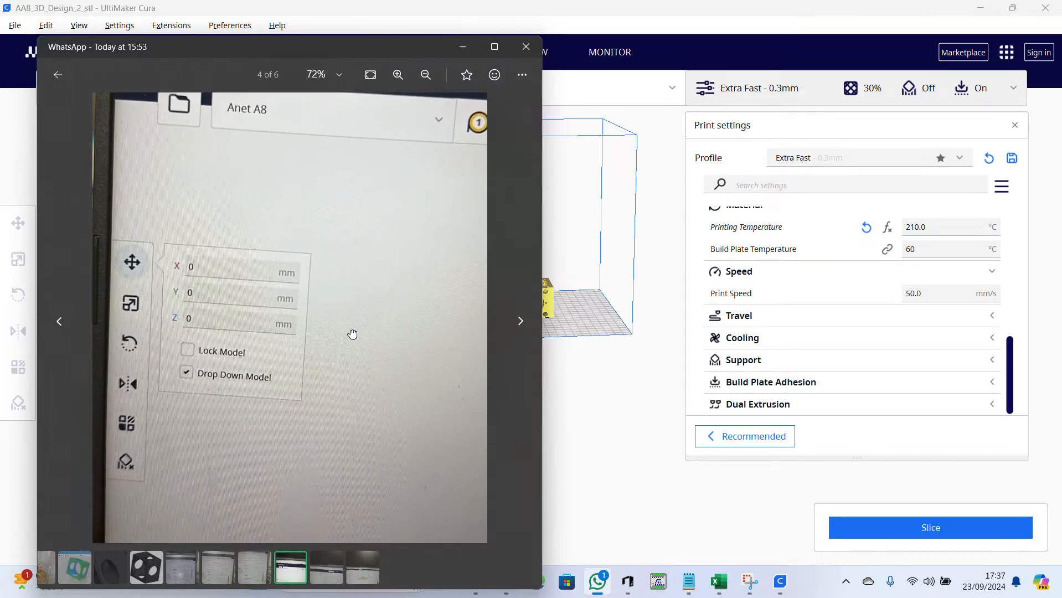
Go through the fifth and sixth WhatsApp reference photos, enlarging the support and build plate adhesion settings in the sixth.
{"action": "left_click", "coordinate": [520, 320]}
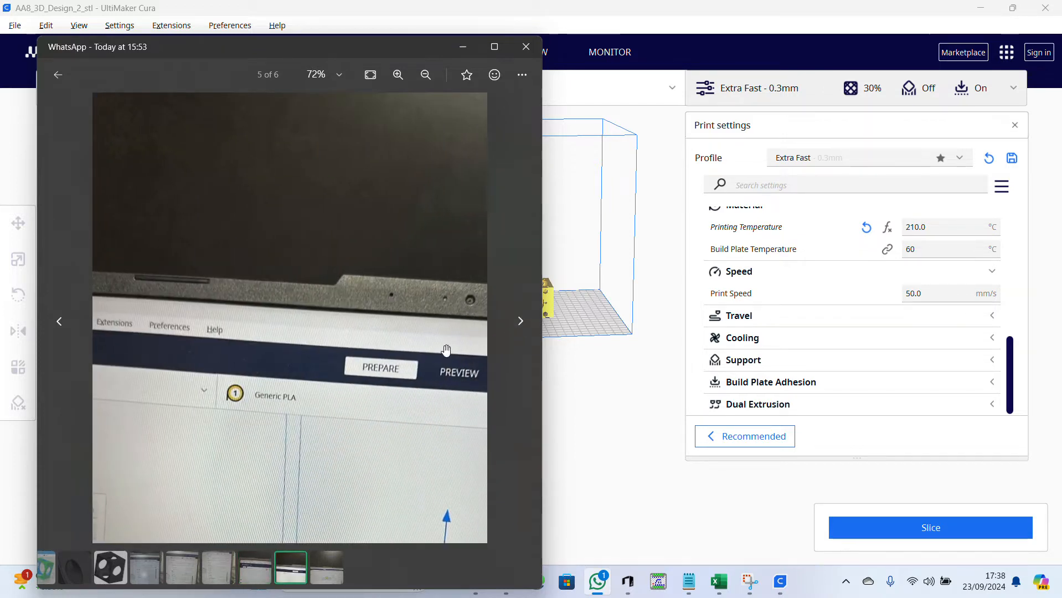
{"action": "scroll", "coordinate": [446, 350], "scroll_direction": "down", "scroll_amount": 2}
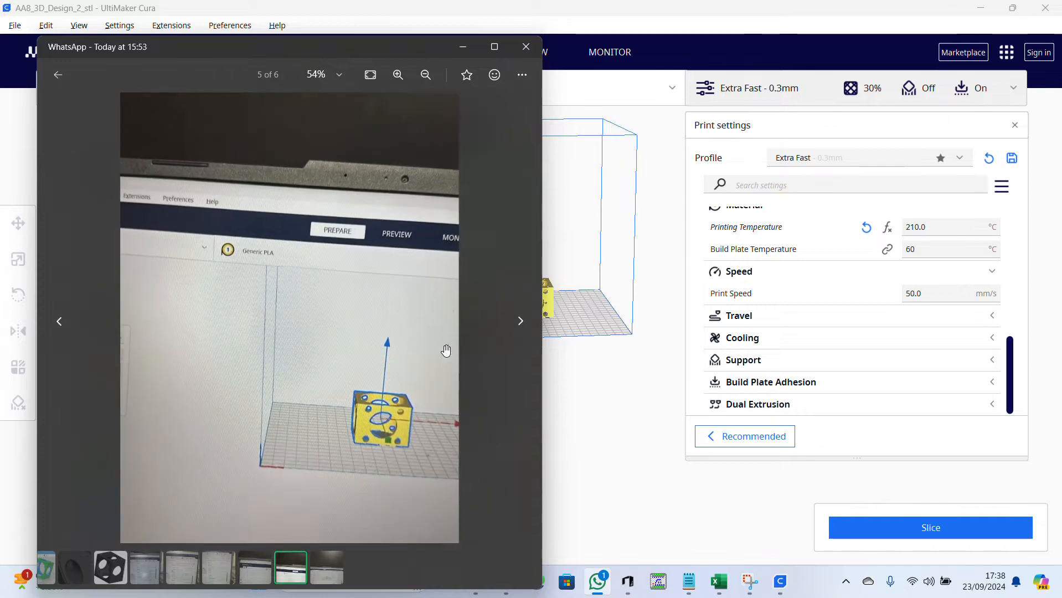
{"action": "left_click", "coordinate": [519, 320]}
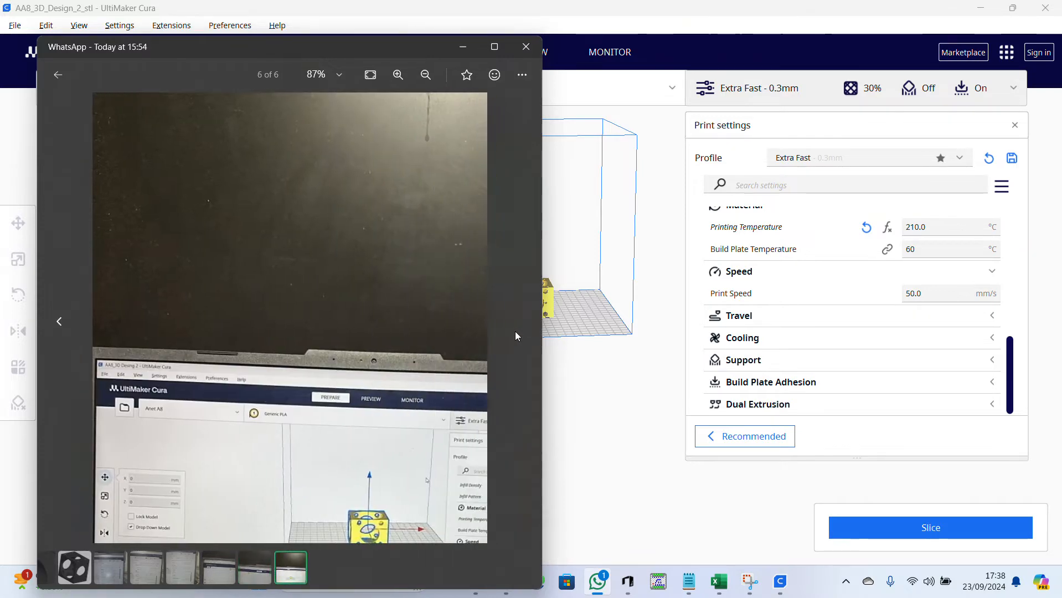
{"action": "scroll", "coordinate": [397, 390], "scroll_direction": "down", "scroll_amount": 2}
{"action": "scroll", "coordinate": [365, 294], "scroll_direction": "up", "scroll_amount": 3}
{"action": "scroll", "coordinate": [365, 294], "scroll_direction": "down", "scroll_amount": 3}
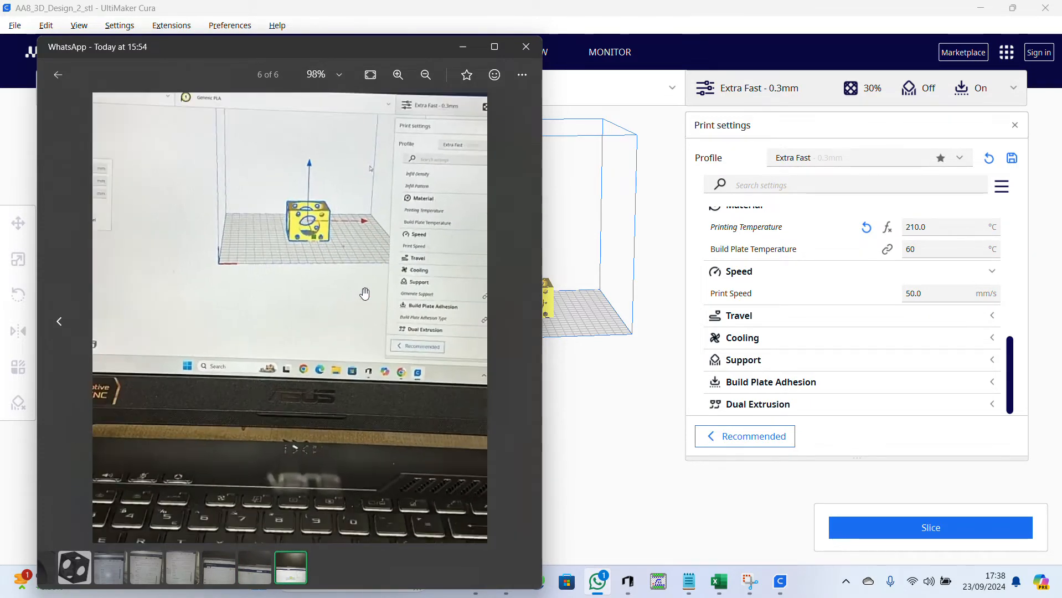
{"action": "scroll", "coordinate": [440, 283], "scroll_direction": "up", "scroll_amount": 3}
{"action": "scroll", "coordinate": [440, 284], "scroll_direction": "up", "scroll_amount": 1}
{"action": "left_click_drag", "start_coordinate": [449, 293], "coordinate": [257, 296]}
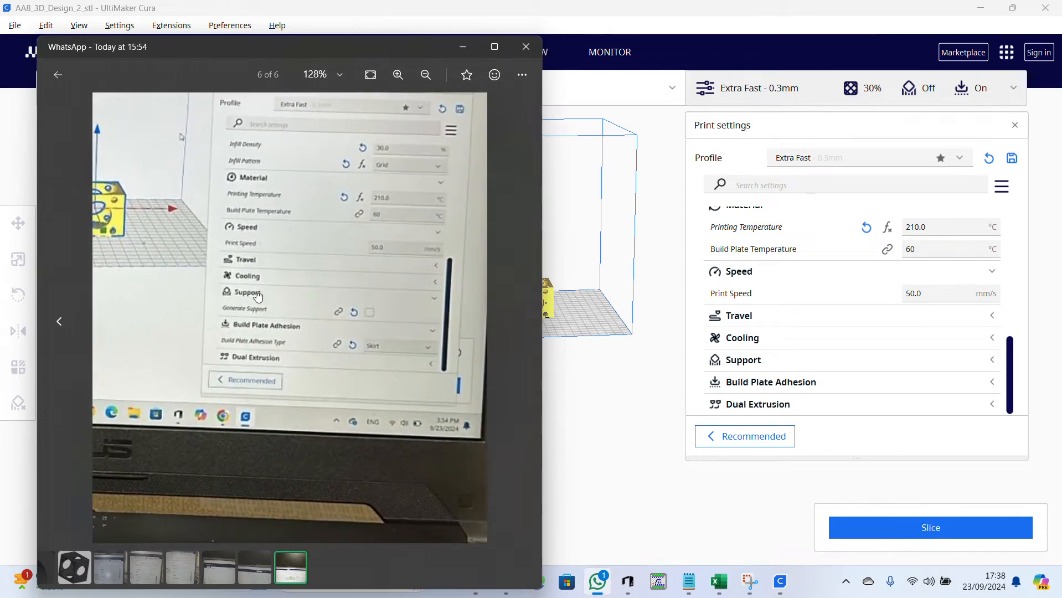
{"action": "scroll", "coordinate": [308, 343], "scroll_direction": "up", "scroll_amount": 7}
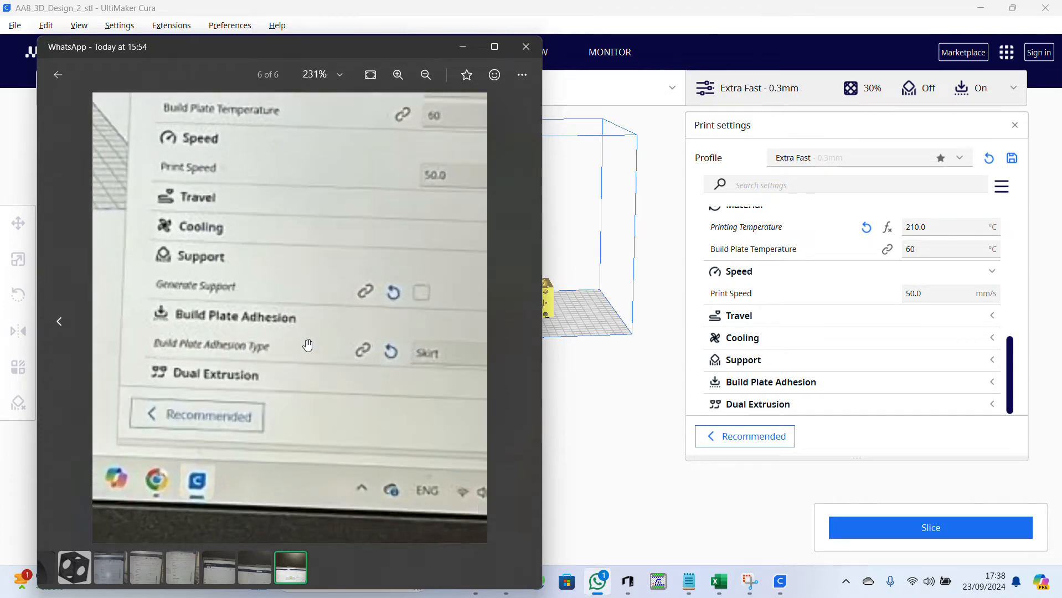
{"action": "left_click_drag", "start_coordinate": [336, 351], "coordinate": [314, 325]}
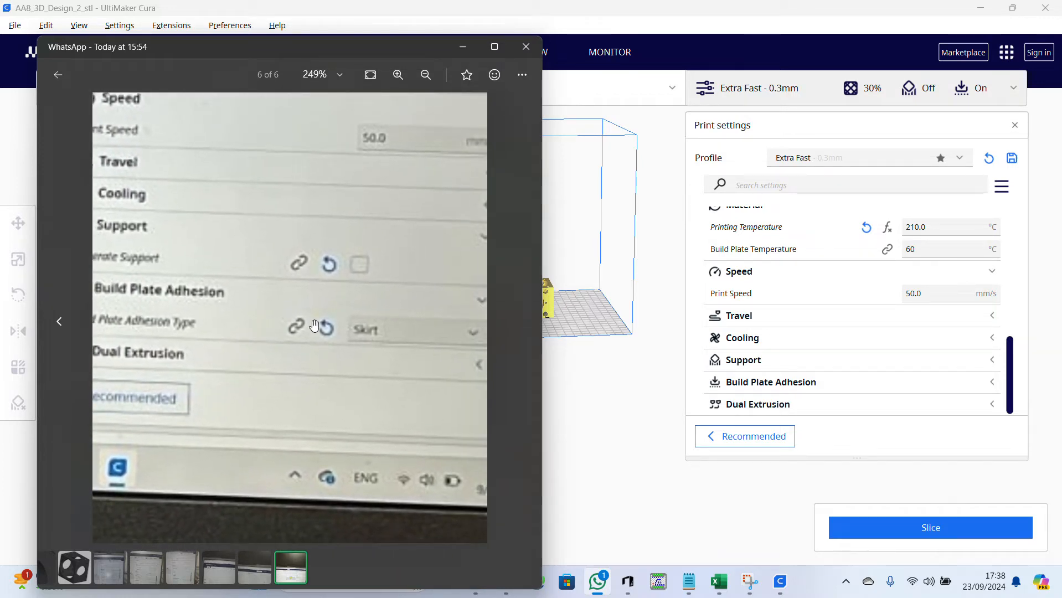
Expand the Build Plate Adhesion category in Cura and set the build plate adhesion type to Skirt.
{"action": "left_click", "coordinate": [993, 383]}
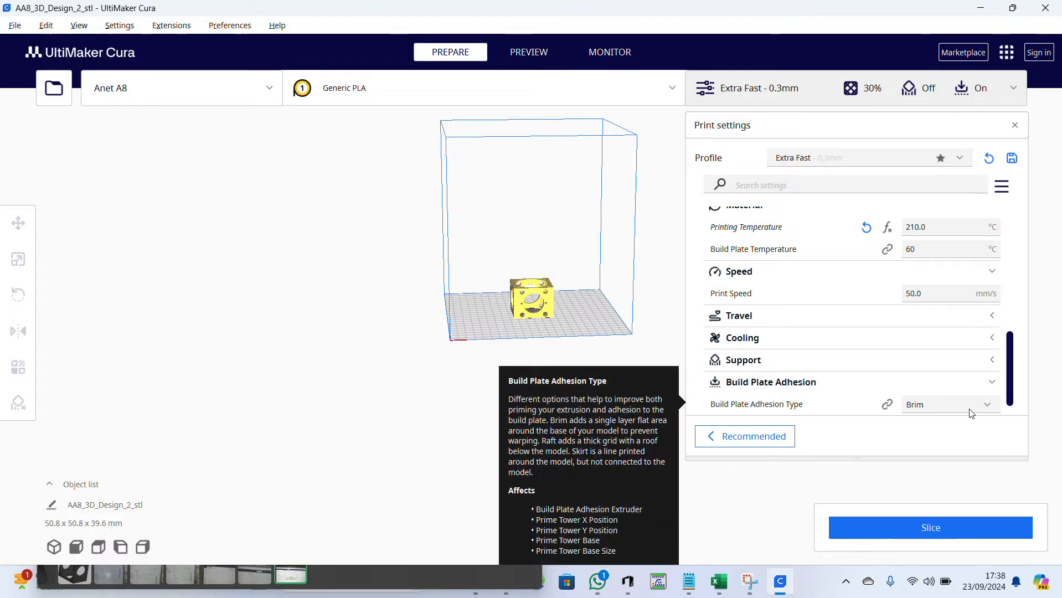
{"action": "scroll", "coordinate": [999, 403], "scroll_direction": "down", "scroll_amount": 1}
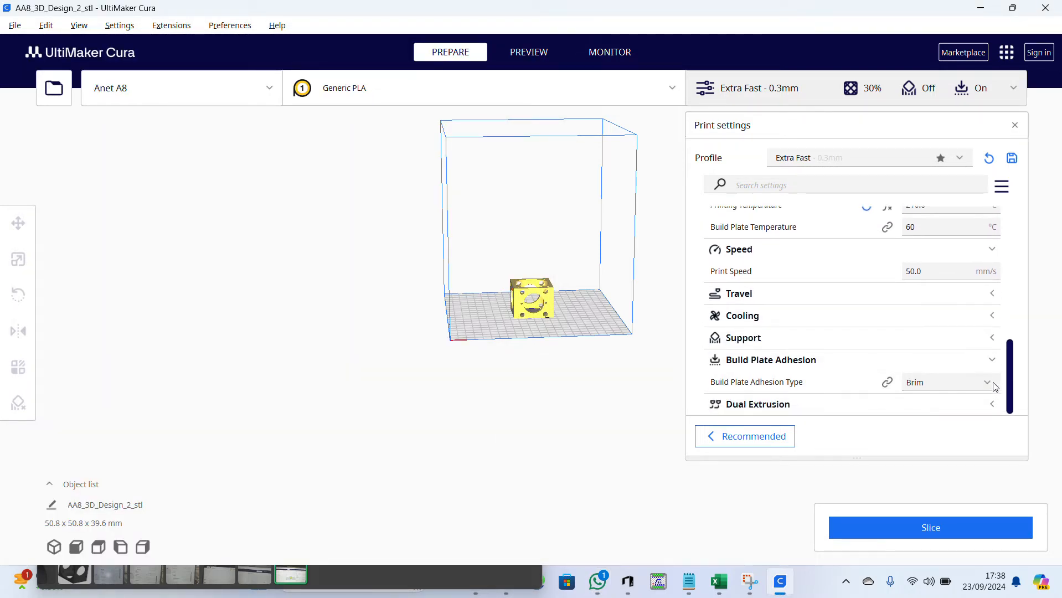
{"action": "left_click", "coordinate": [989, 382]}
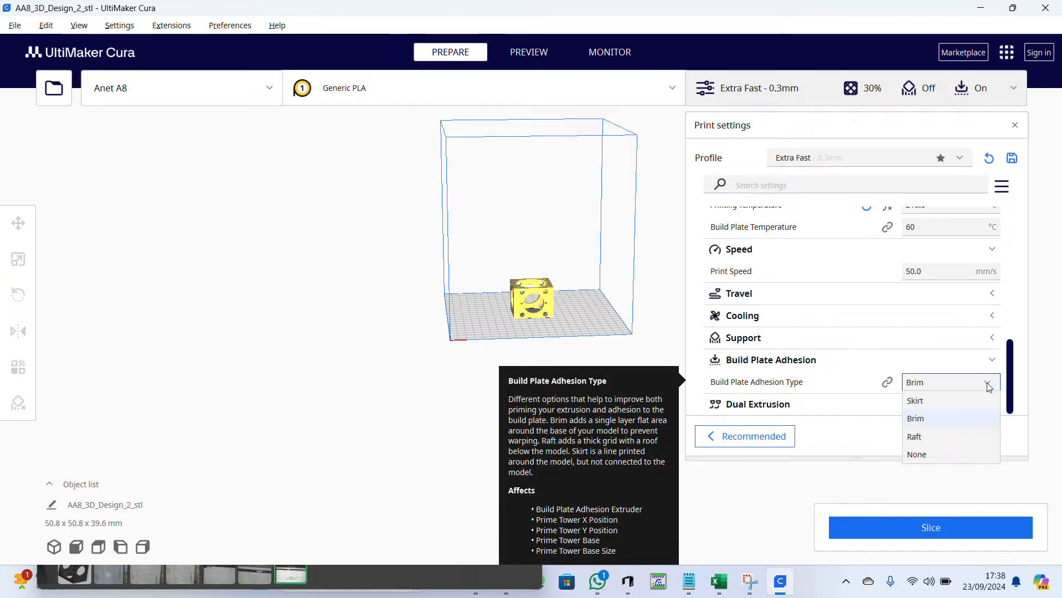
{"action": "left_click", "coordinate": [936, 405]}
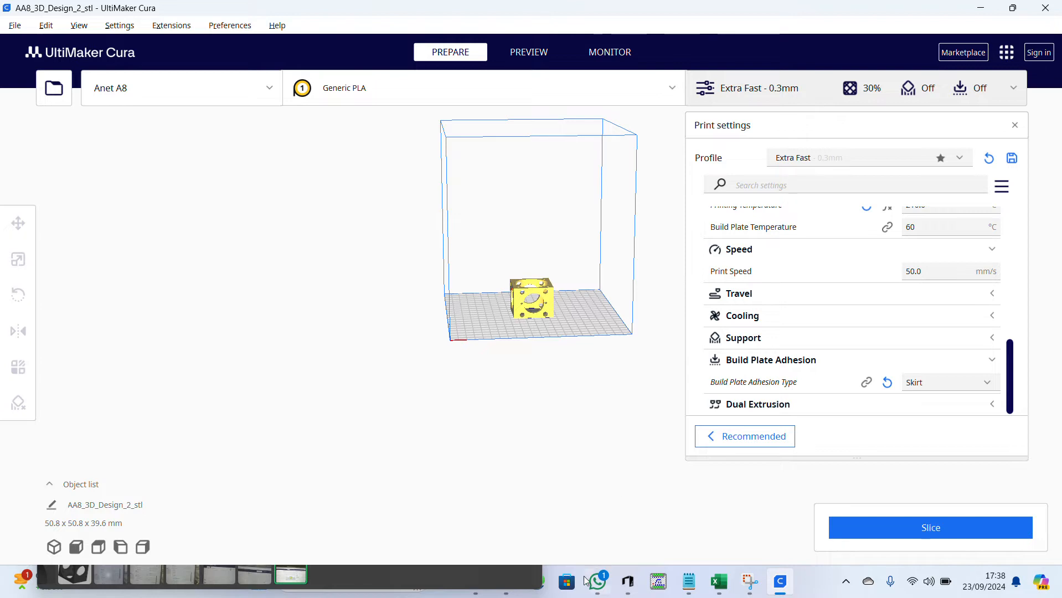
Recheck the sixth, fifth and fourth WhatsApp reference photos for the adhesion, model placement and position options, and return to Cura.
{"action": "mouse_move", "coordinate": [597, 580]}
{"action": "left_click", "coordinate": [599, 507]}
{"action": "scroll", "coordinate": [385, 367], "scroll_direction": "down", "scroll_amount": 1}
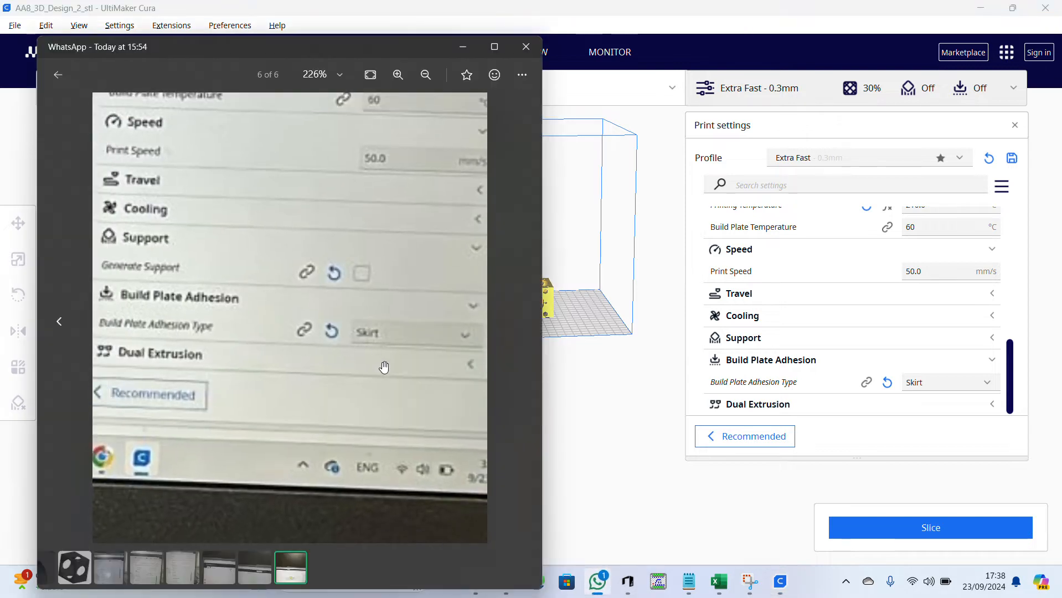
{"action": "scroll", "coordinate": [437, 411], "scroll_direction": "down", "scroll_amount": 1}
{"action": "scroll", "coordinate": [437, 411], "scroll_direction": "down", "scroll_amount": 2}
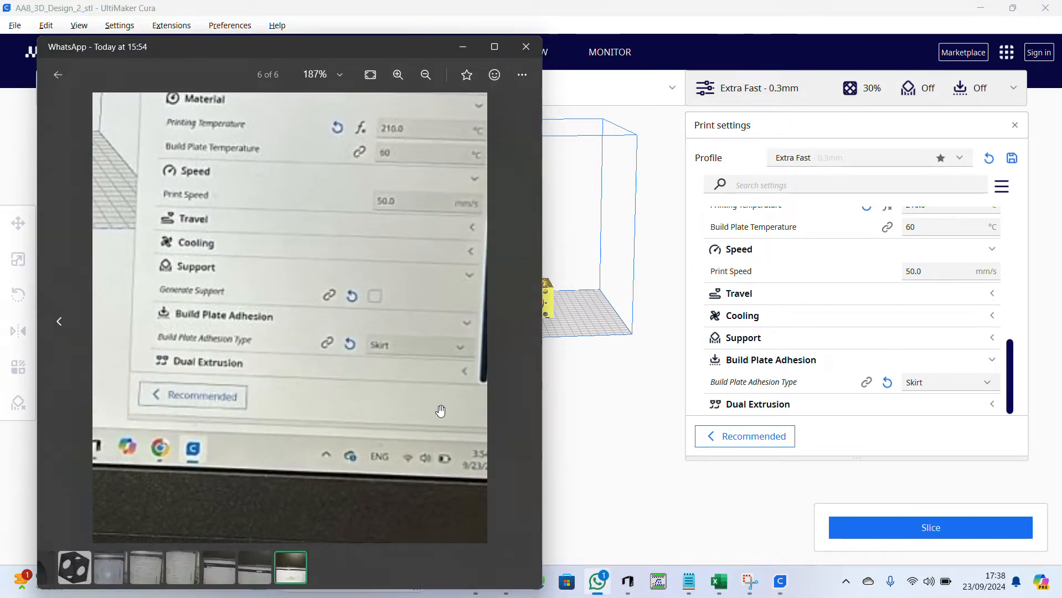
{"action": "left_click", "coordinate": [65, 321]}
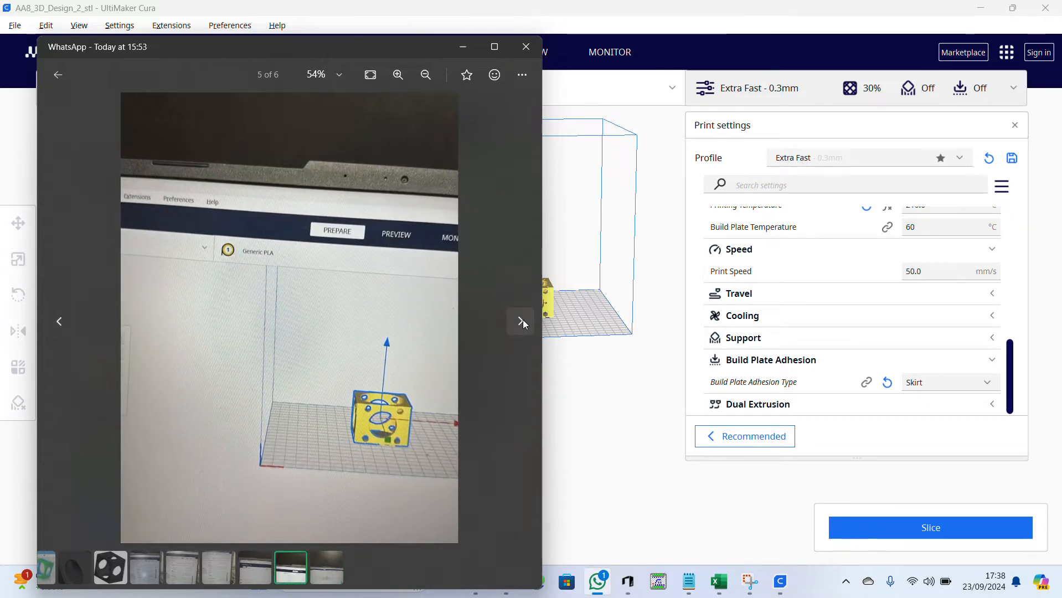
{"action": "left_click", "coordinate": [520, 321]}
{"action": "left_click", "coordinate": [60, 321]}
{"action": "scroll", "coordinate": [177, 340], "scroll_direction": "up", "scroll_amount": 1}
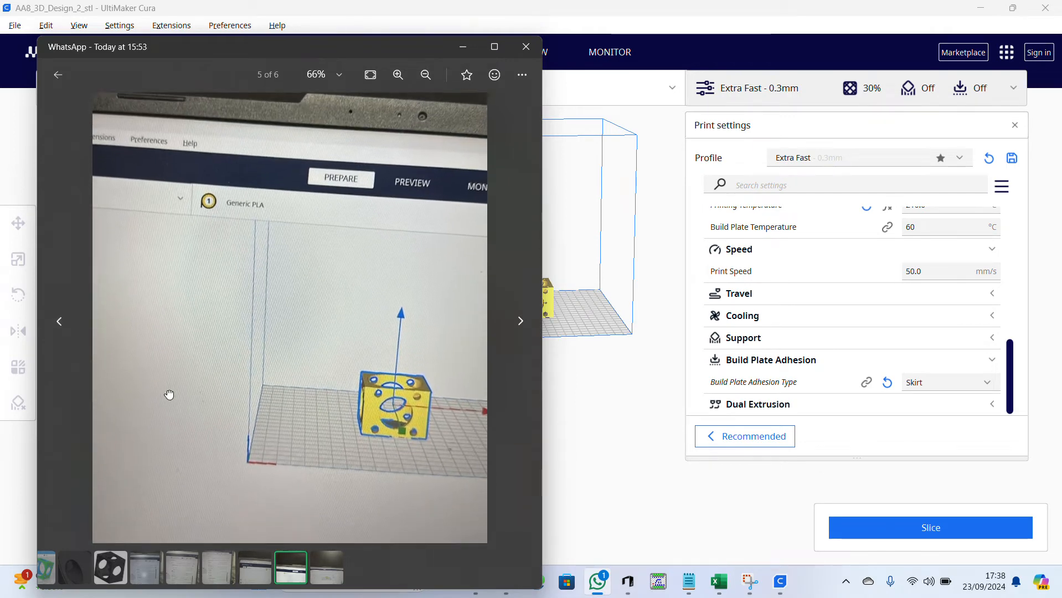
{"action": "left_click", "coordinate": [58, 321]}
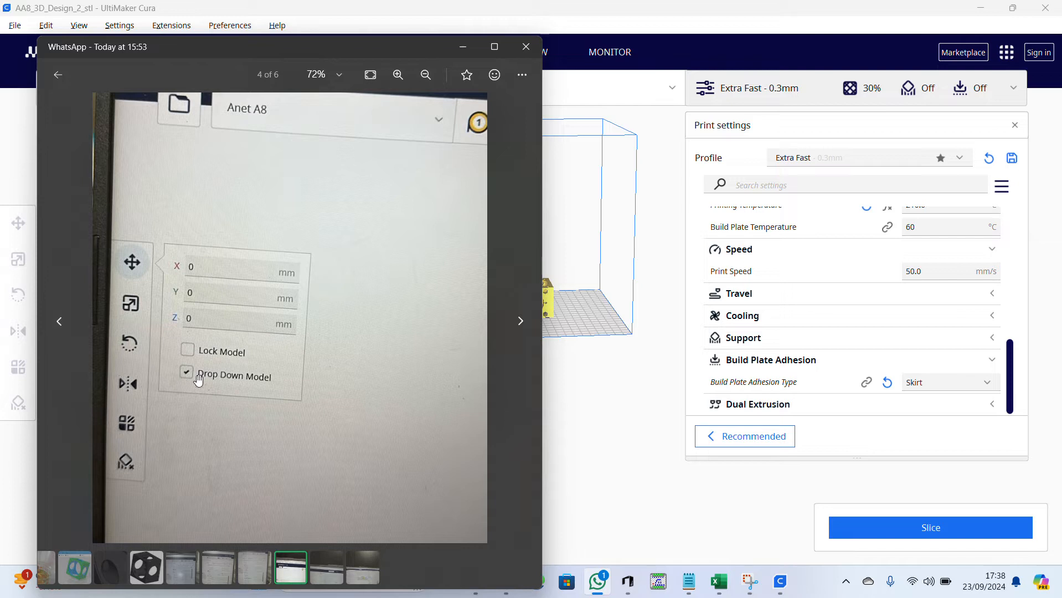
{"action": "left_click", "coordinate": [650, 409]}
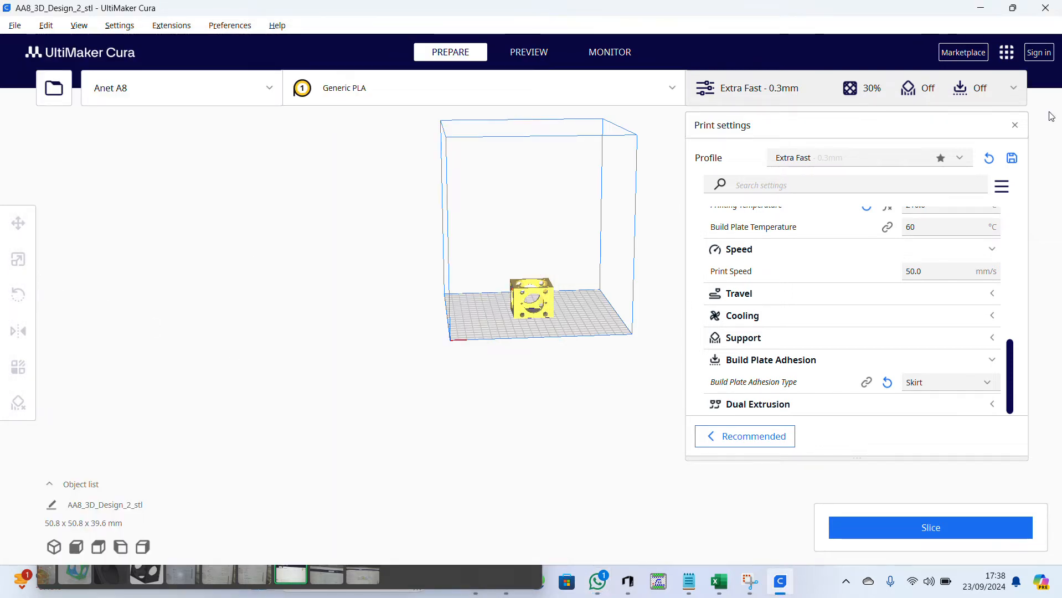
Save the changed print settings as a new custom profile based on Extra Fast.
{"action": "left_click", "coordinate": [1012, 159]}
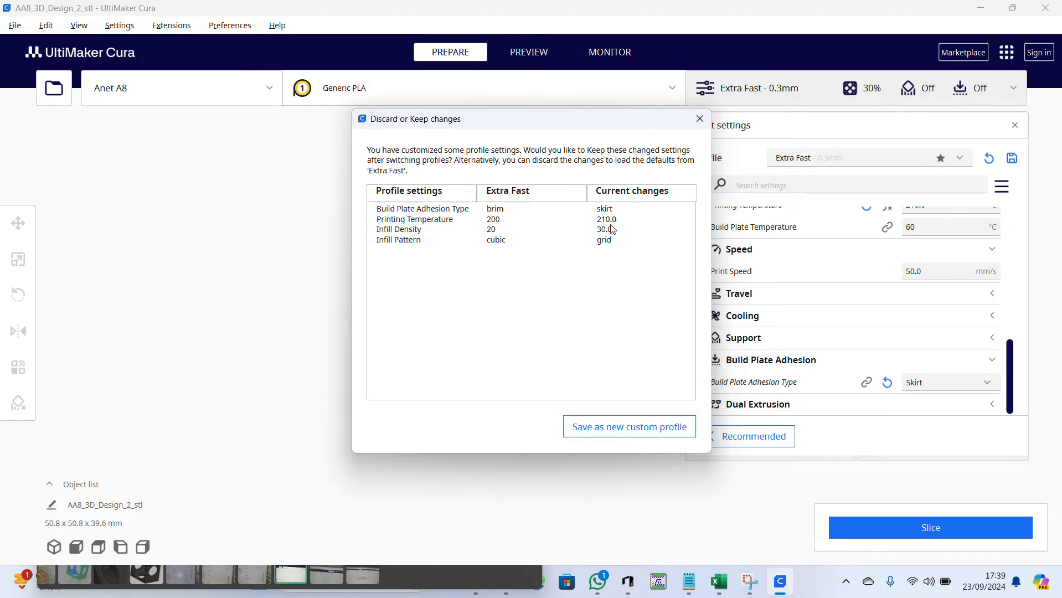
{"action": "left_click", "coordinate": [619, 433]}
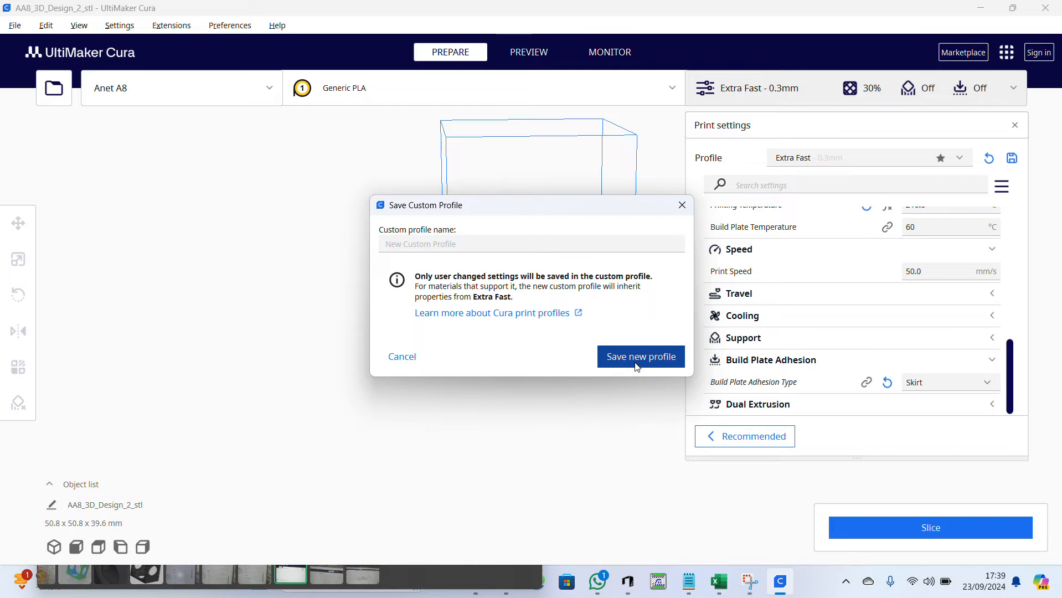
{"action": "left_click", "coordinate": [637, 367]}
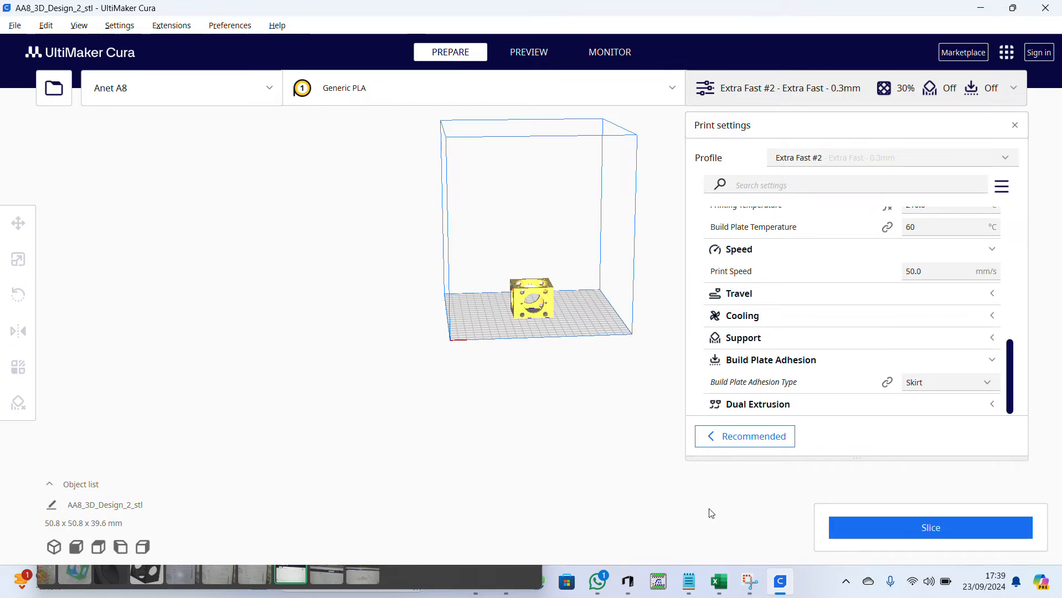
{"action": "left_click", "coordinate": [781, 582]}
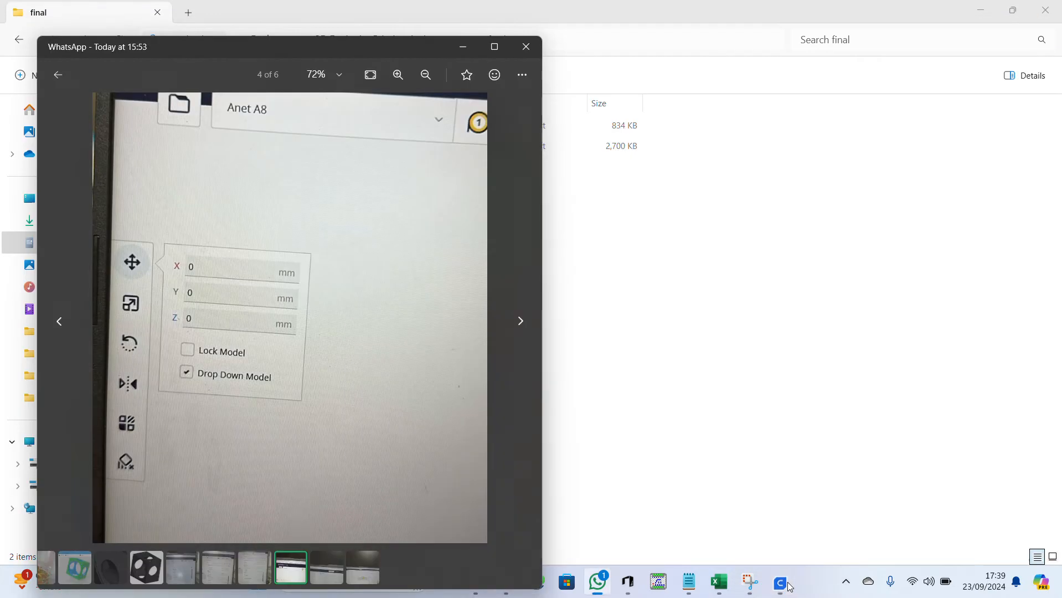
{"action": "left_click", "coordinate": [787, 585]}
{"action": "left_click", "coordinate": [788, 585]}
{"action": "left_click", "coordinate": [786, 584]}
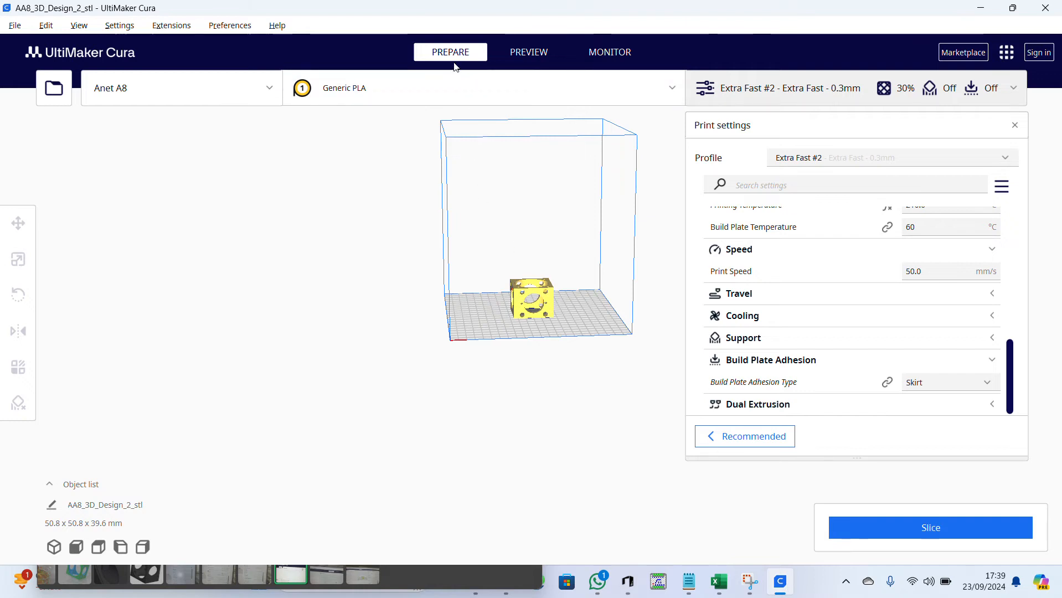
Slice the model and examine the sliced part closely in the layer preview.
{"action": "key", "text": "super+shift+s"}
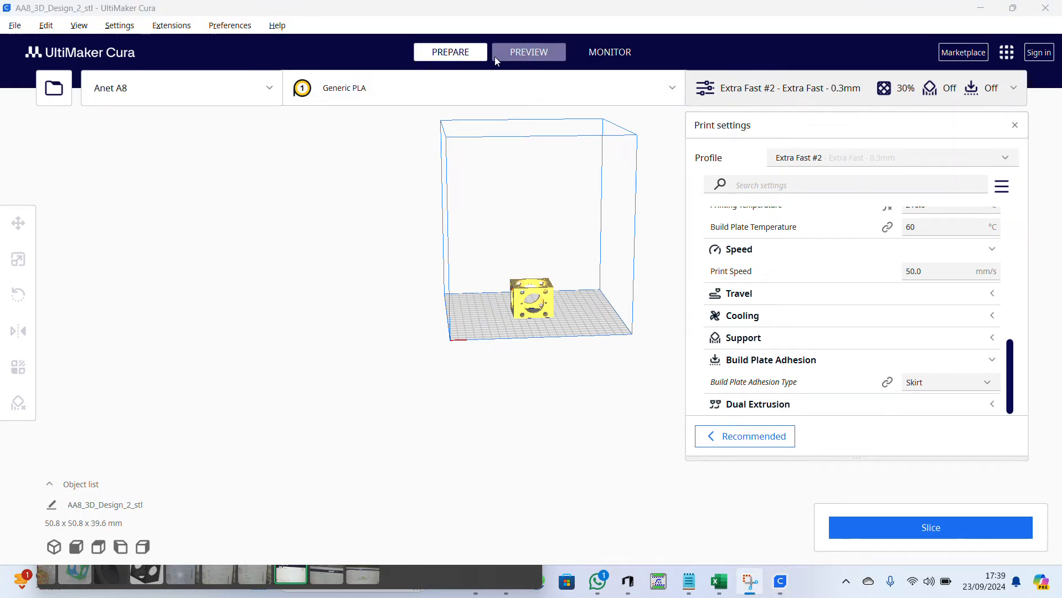
{"action": "left_click", "coordinate": [464, 57]}
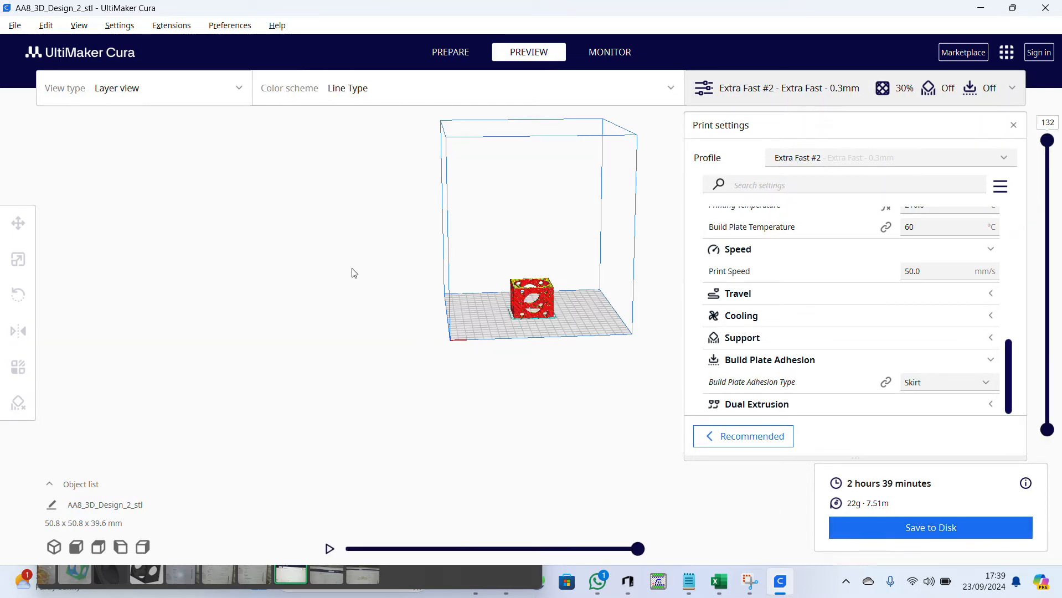
{"action": "scroll", "coordinate": [529, 307], "scroll_direction": "up", "scroll_amount": 5}
{"action": "scroll", "coordinate": [531, 310], "scroll_direction": "up", "scroll_amount": 2}
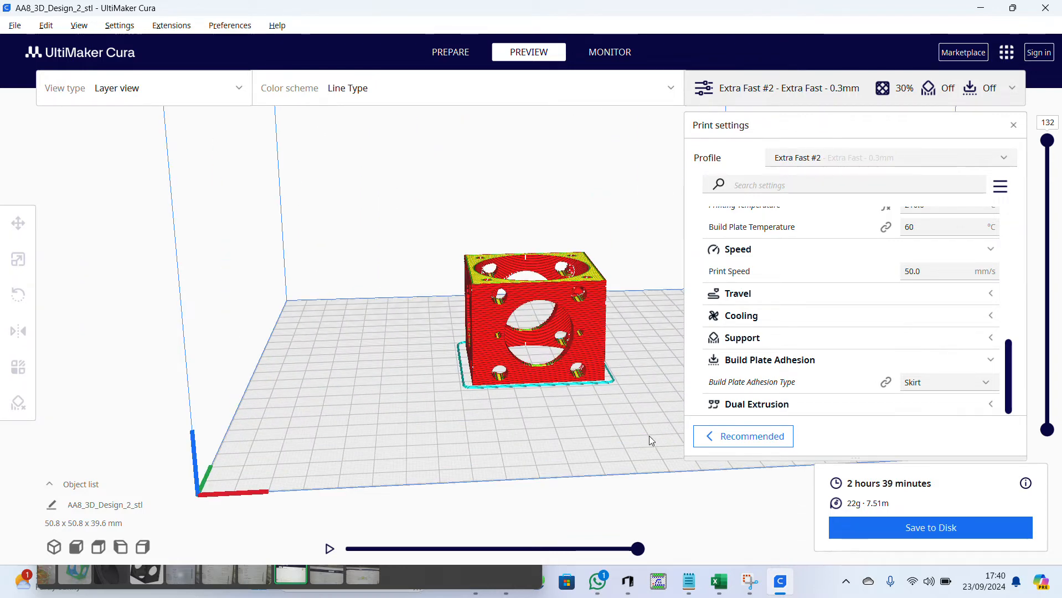
{"action": "scroll", "coordinate": [214, 350], "scroll_direction": "down", "scroll_amount": 2}
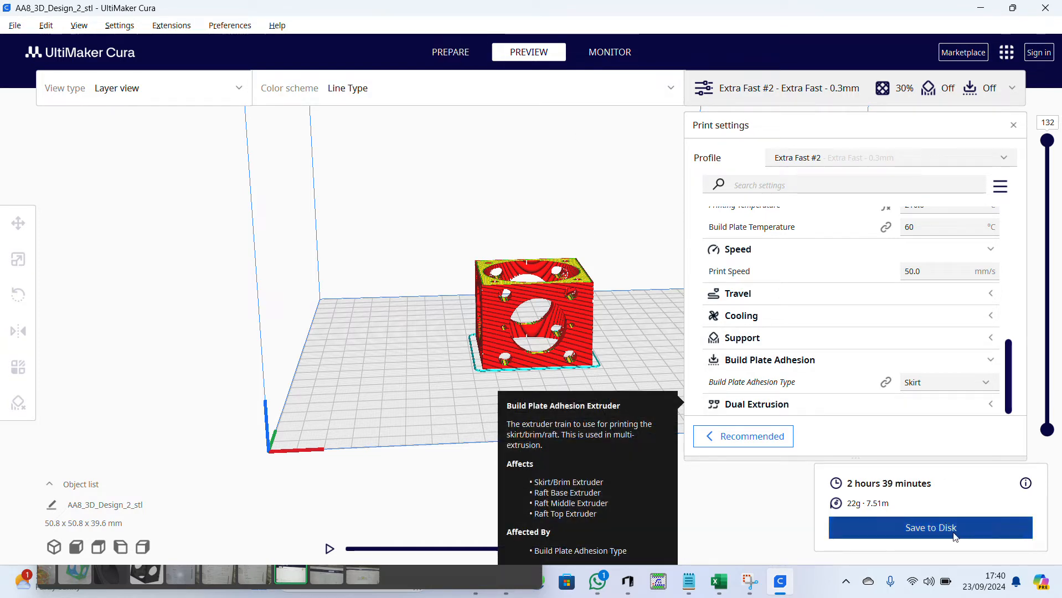
{"action": "scroll", "coordinate": [660, 291], "scroll_direction": "down", "scroll_amount": 1}
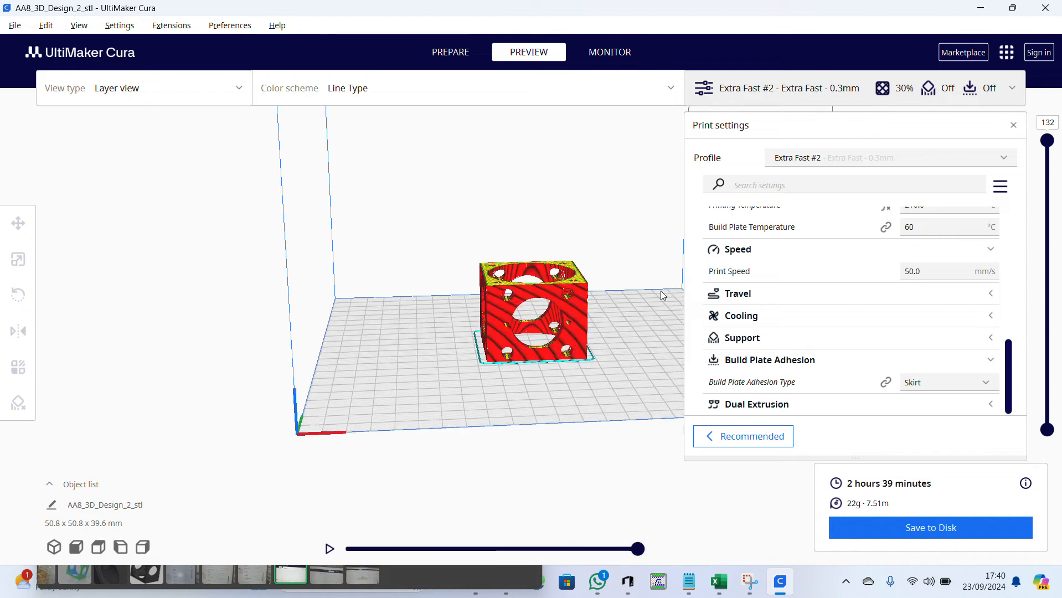
Close the print settings and play the toolpath simulation of the sliced model.
{"action": "left_click", "coordinate": [1014, 128]}
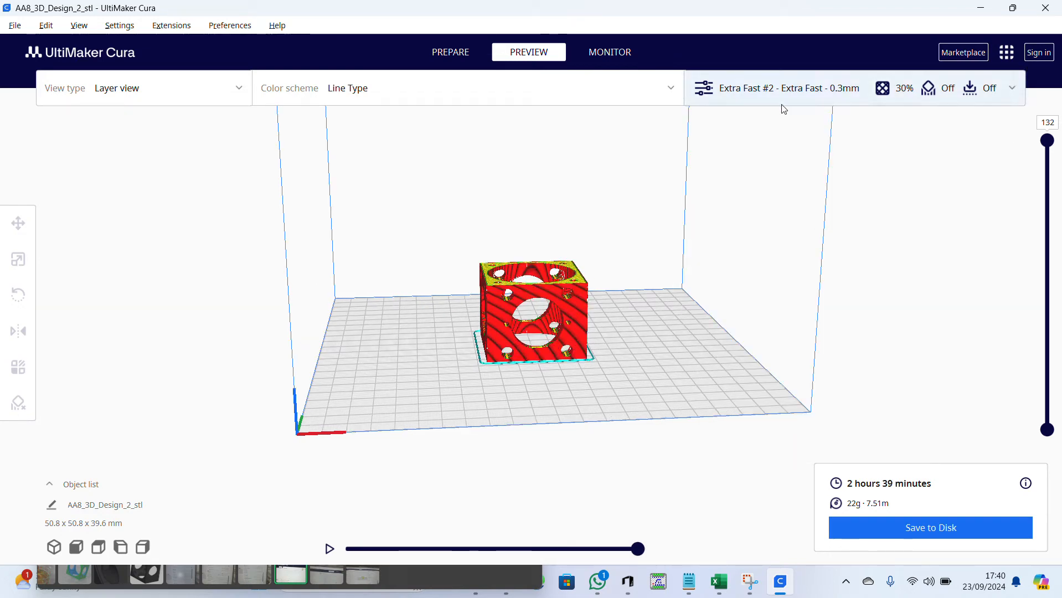
{"action": "scroll", "coordinate": [600, 241], "scroll_direction": "down", "scroll_amount": 2}
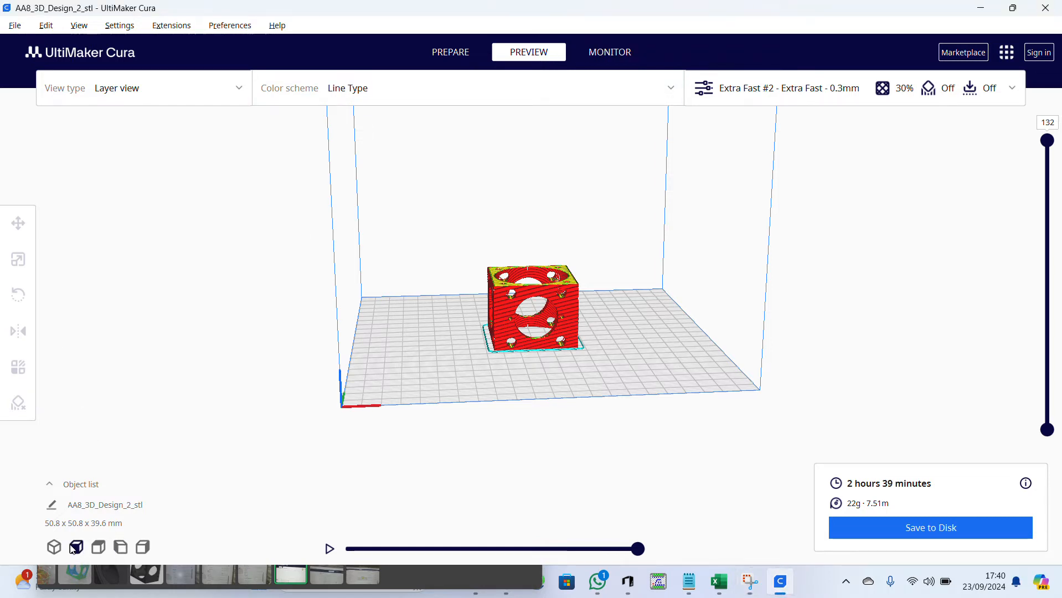
{"action": "left_click", "coordinate": [330, 549]}
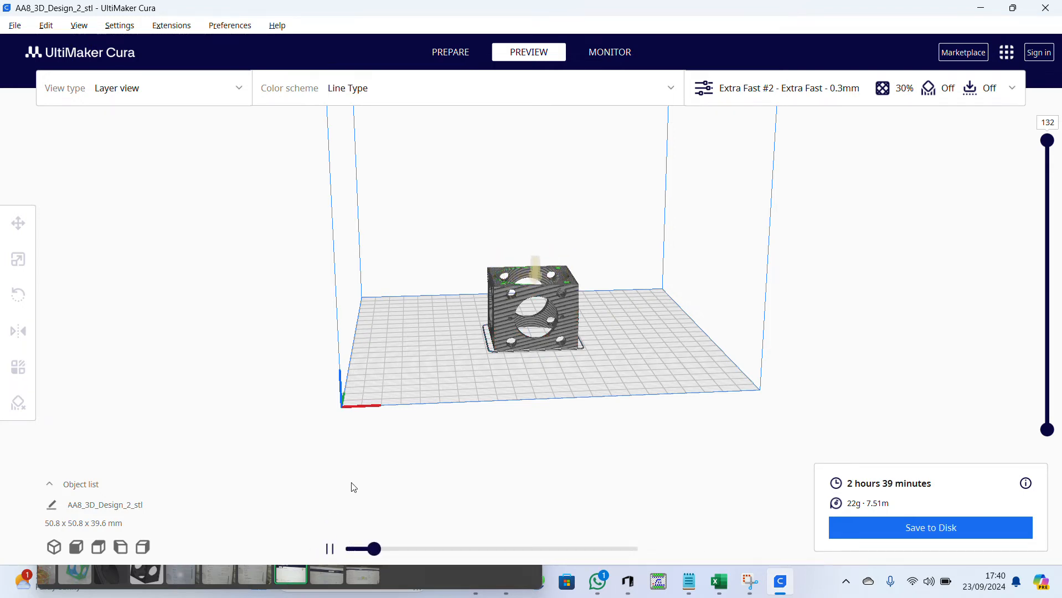
Examine the running toolpath simulation up close and look at the WhatsApp reference photo of the model position.
{"action": "scroll", "coordinate": [474, 458], "scroll_direction": "up", "scroll_amount": 5}
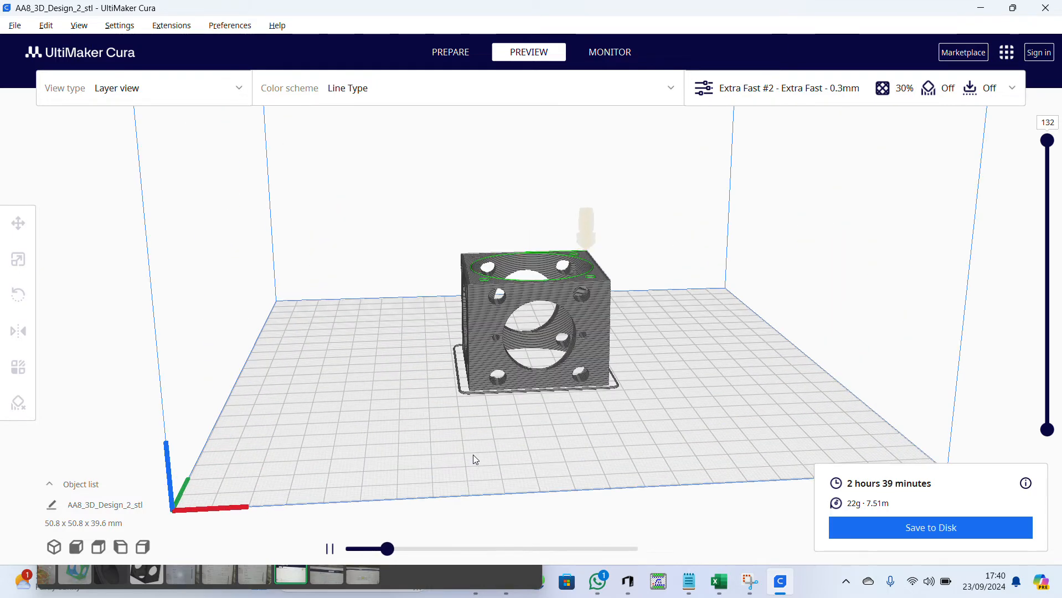
{"action": "scroll", "coordinate": [473, 455], "scroll_direction": "up", "scroll_amount": 3}
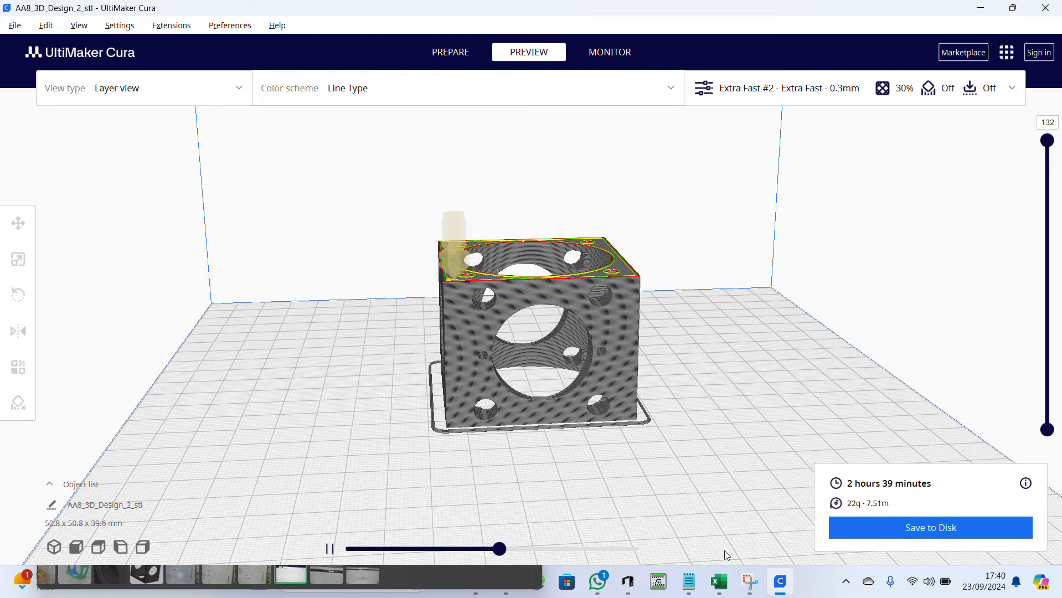
{"action": "left_click", "coordinate": [597, 581]}
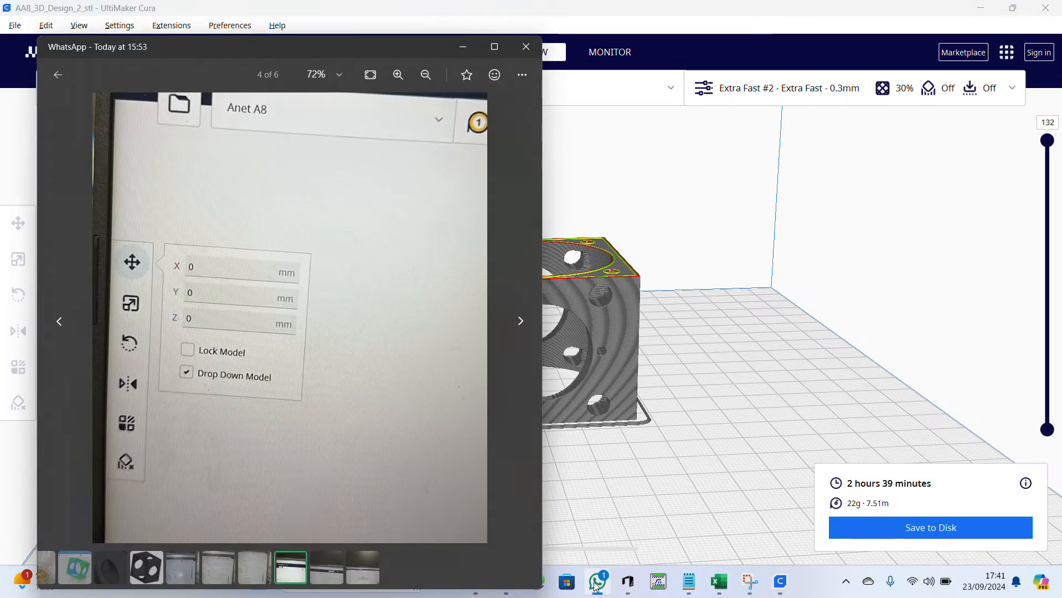
{"action": "left_click", "coordinate": [595, 583]}
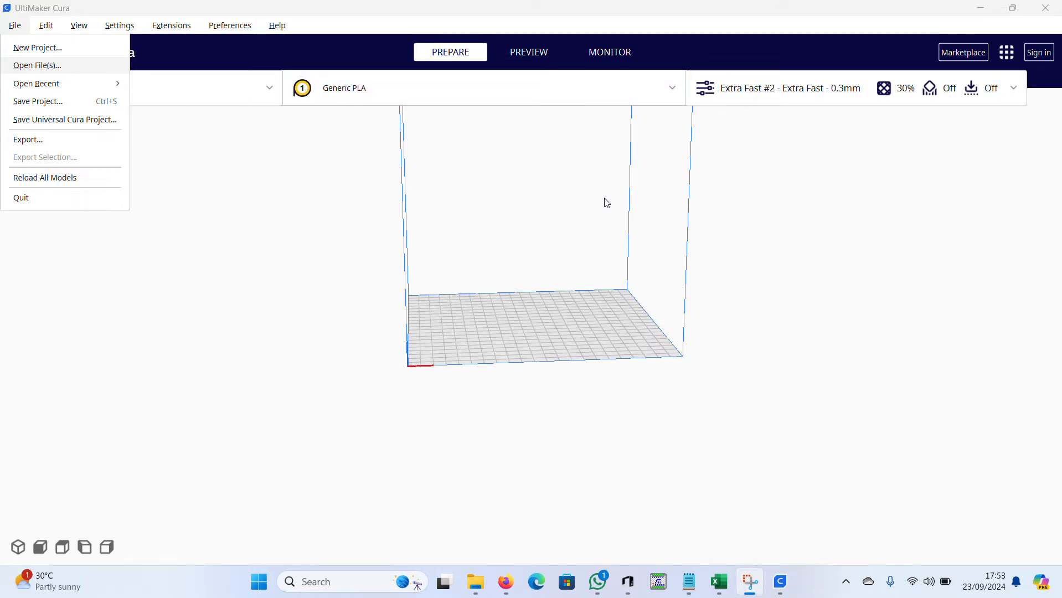
Open the print settings and look through the available profiles and the setting visibility levels.
{"action": "left_click", "coordinate": [1012, 95]}
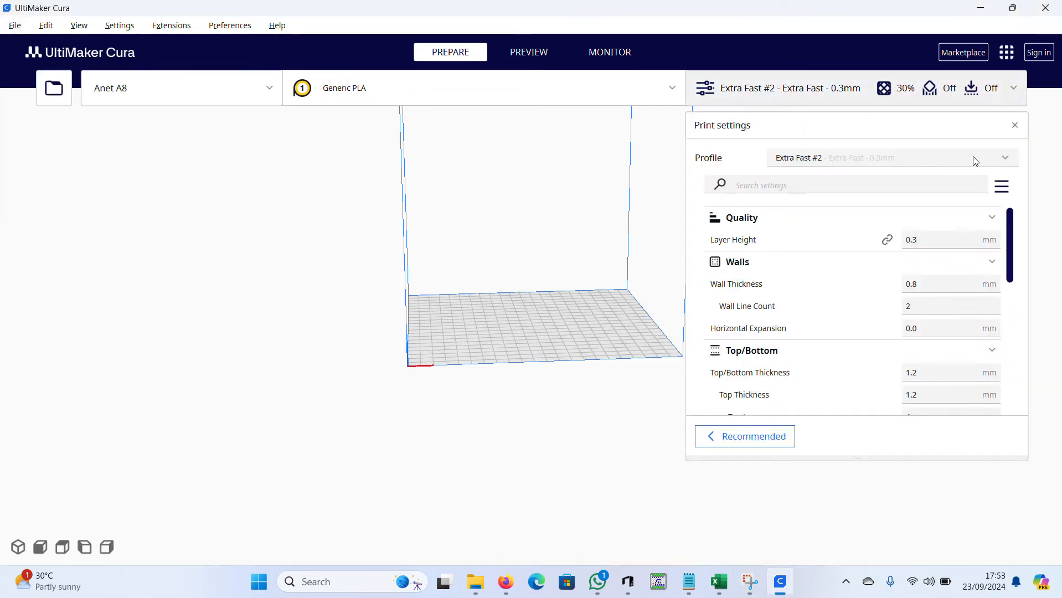
{"action": "left_click", "coordinate": [995, 159]}
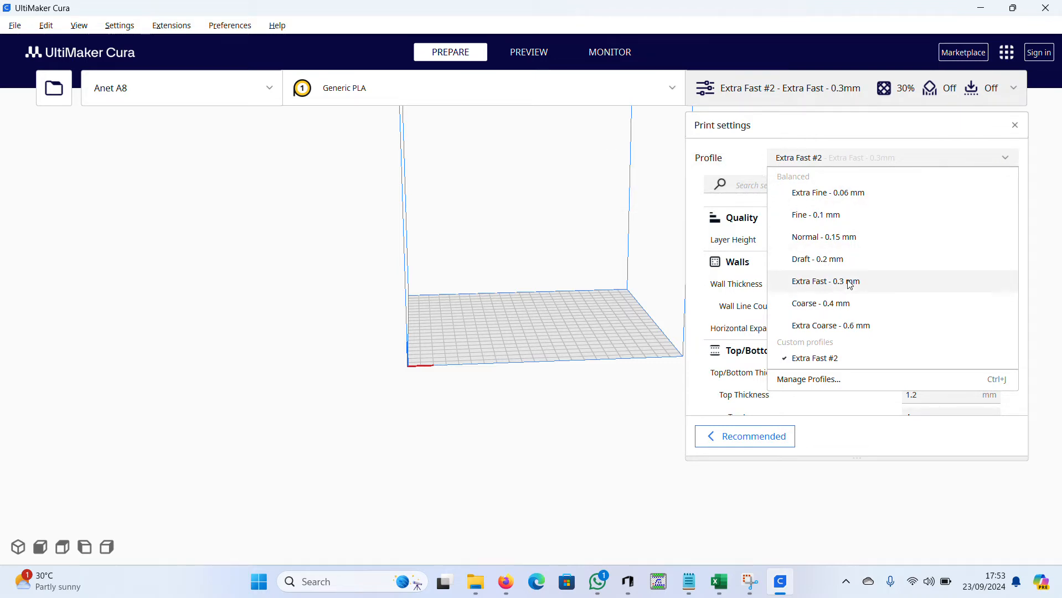
{"action": "left_click", "coordinate": [877, 124]}
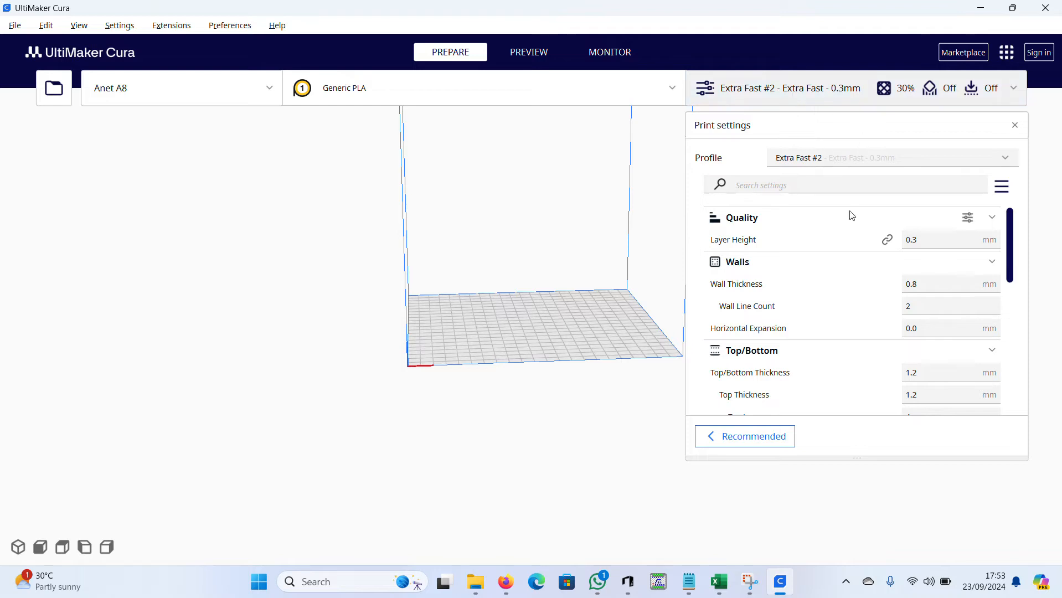
{"action": "left_click", "coordinate": [1002, 185]}
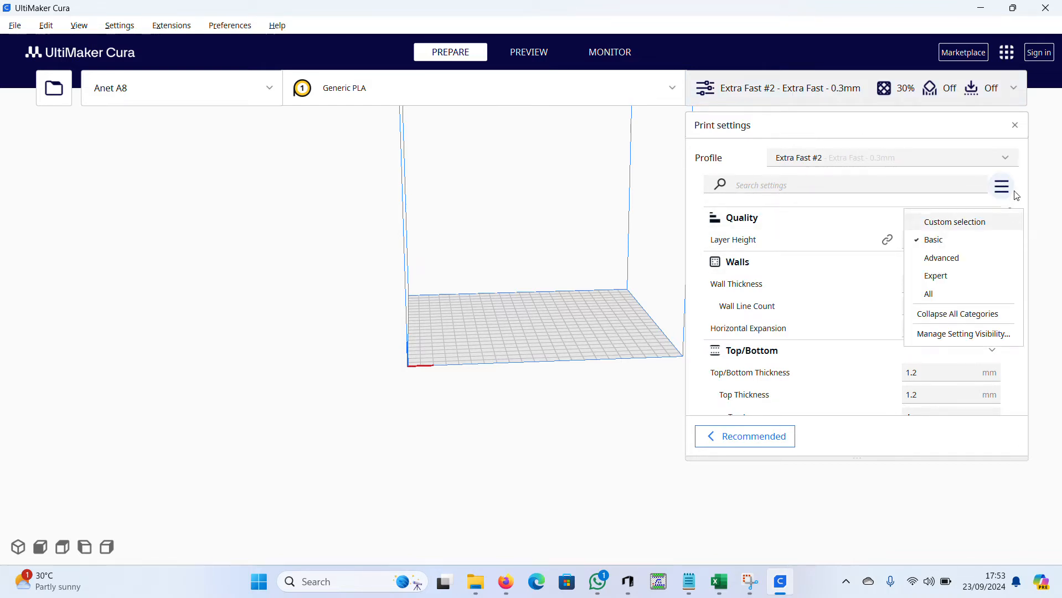
{"action": "left_click", "coordinate": [773, 211]}
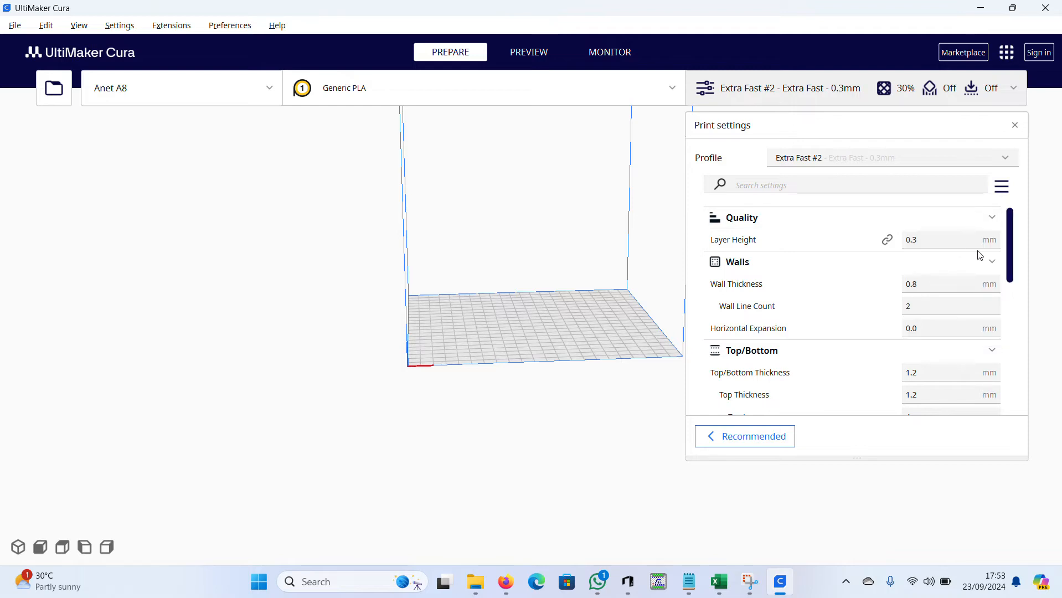
Review the quality, walls, top/bottom and infill settings of the custom profile, including the list of infill patterns.
{"action": "left_click_drag", "start_coordinate": [1010, 269], "coordinate": [1021, 241]}
{"action": "scroll", "coordinate": [1008, 240], "scroll_direction": "down", "scroll_amount": 1}
{"action": "scroll", "coordinate": [1014, 242], "scroll_direction": "up", "scroll_amount": 1}
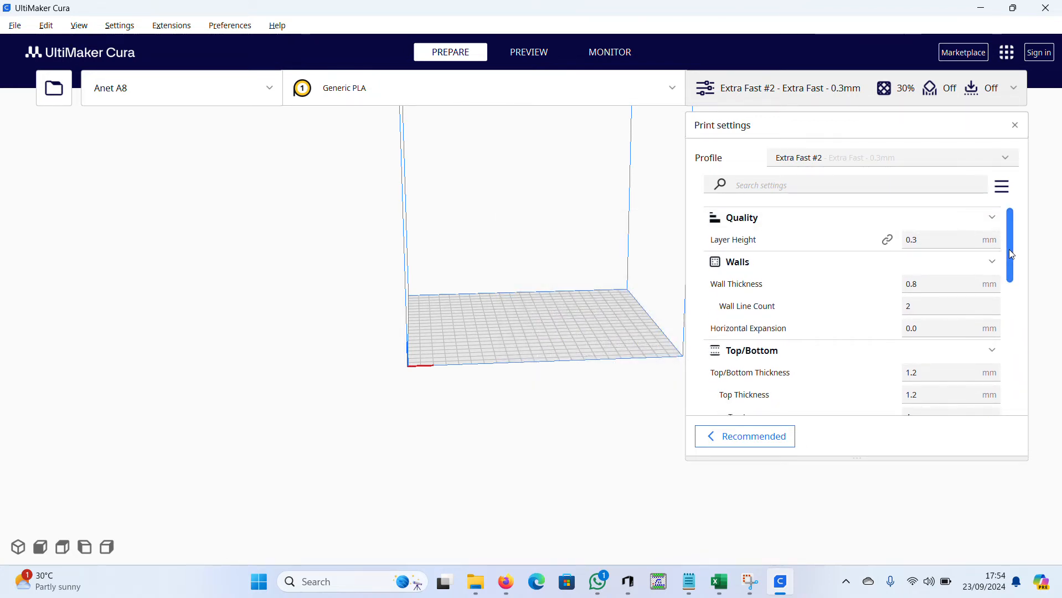
{"action": "scroll", "coordinate": [1009, 249], "scroll_direction": "down", "scroll_amount": 1}
{"action": "left_click_drag", "start_coordinate": [1014, 266], "coordinate": [1028, 335]}
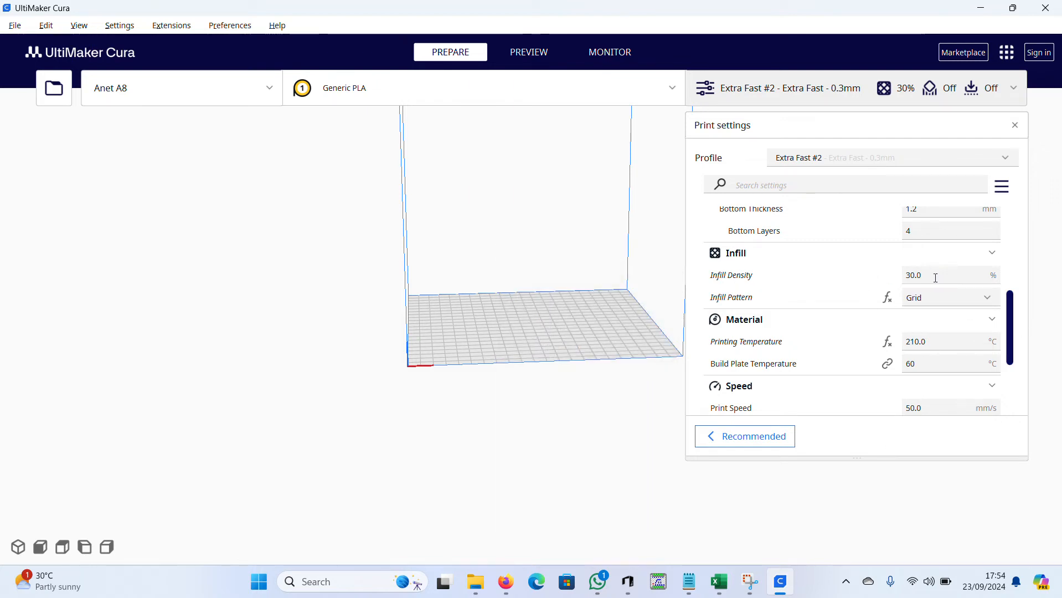
{"action": "mouse_move", "coordinate": [917, 291]}
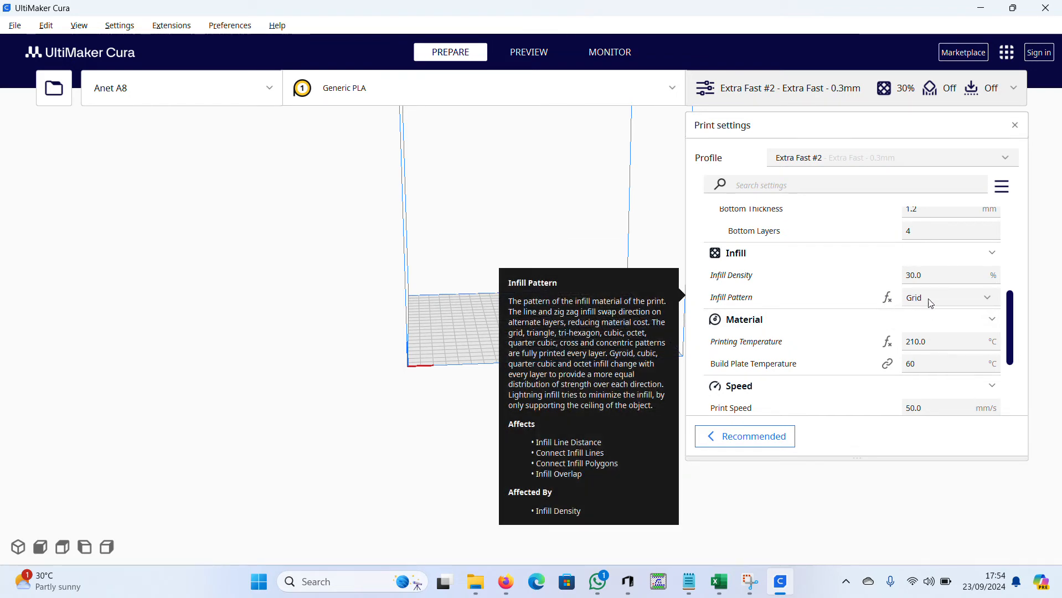
{"action": "left_click", "coordinate": [947, 298]}
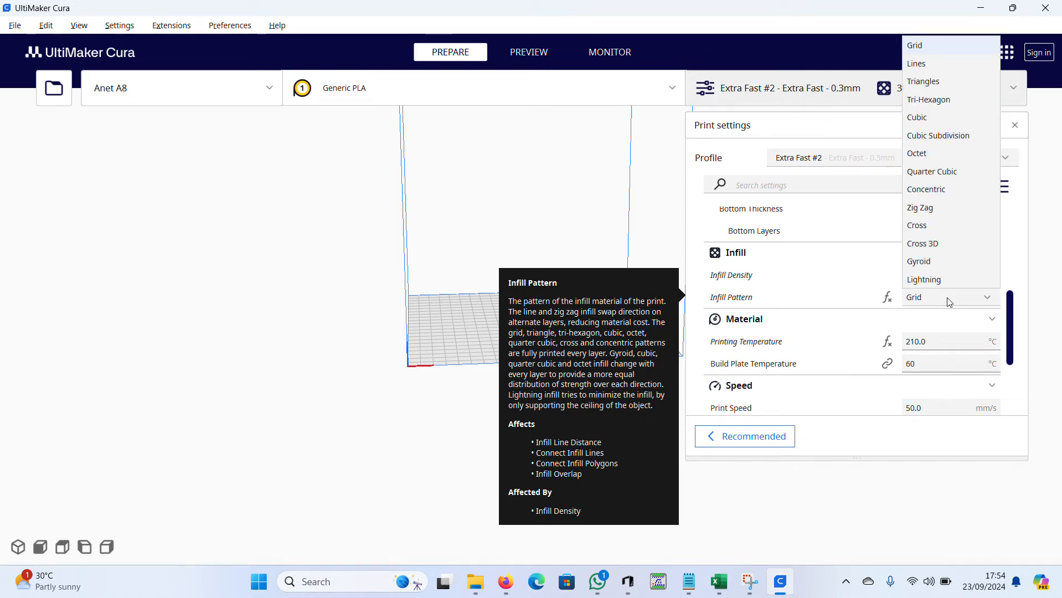
{"action": "left_click", "coordinate": [947, 298]}
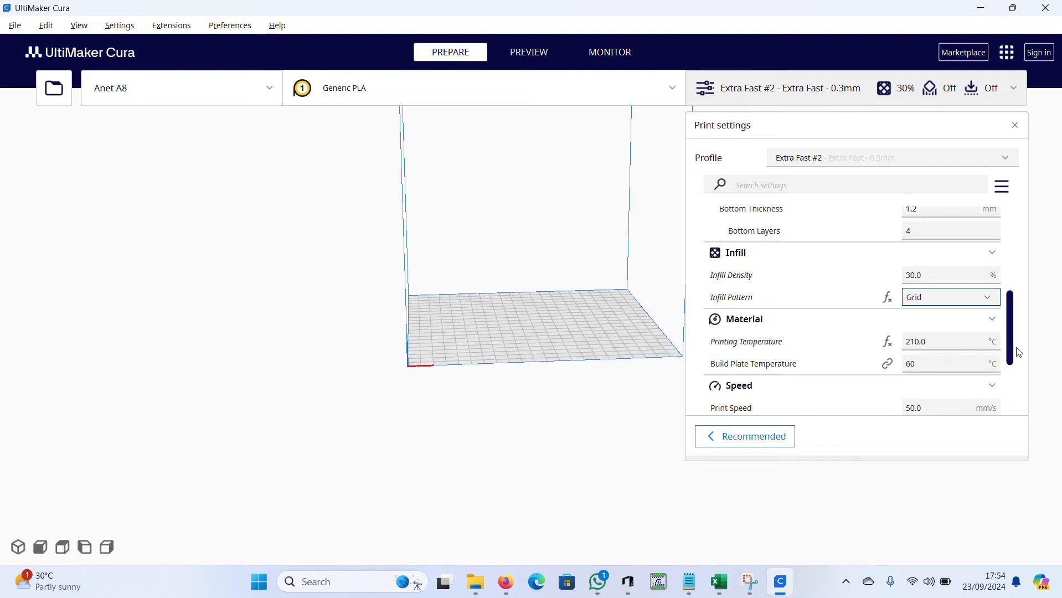
Review the material, speed and build plate adhesion settings, and close the print settings.
{"action": "scroll", "coordinate": [1017, 366], "scroll_direction": "down", "scroll_amount": 2}
{"action": "scroll", "coordinate": [1017, 367], "scroll_direction": "down", "scroll_amount": 3}
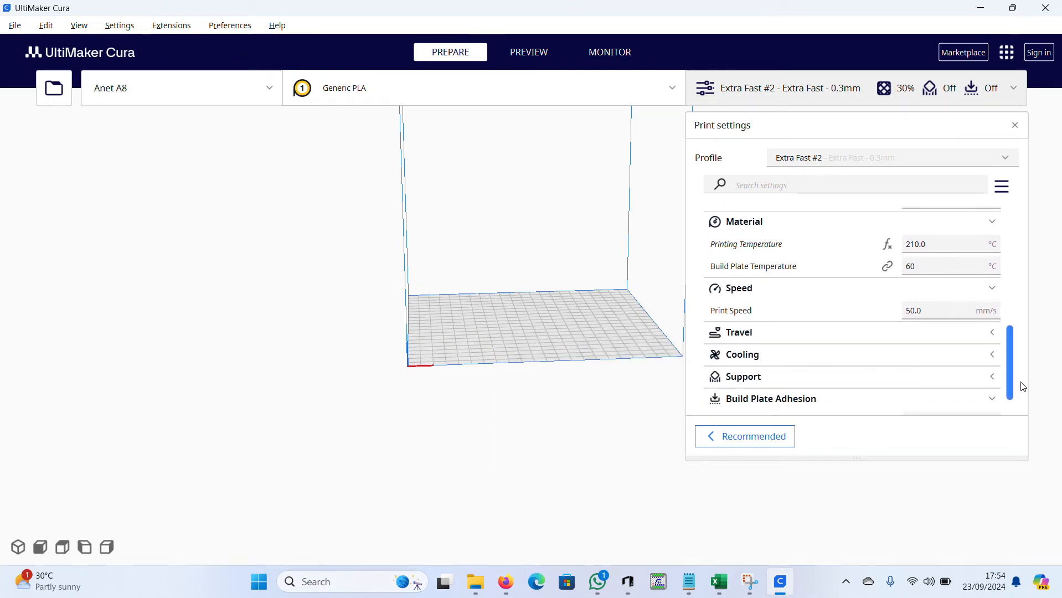
{"action": "scroll", "coordinate": [1022, 388], "scroll_direction": "down", "scroll_amount": 2}
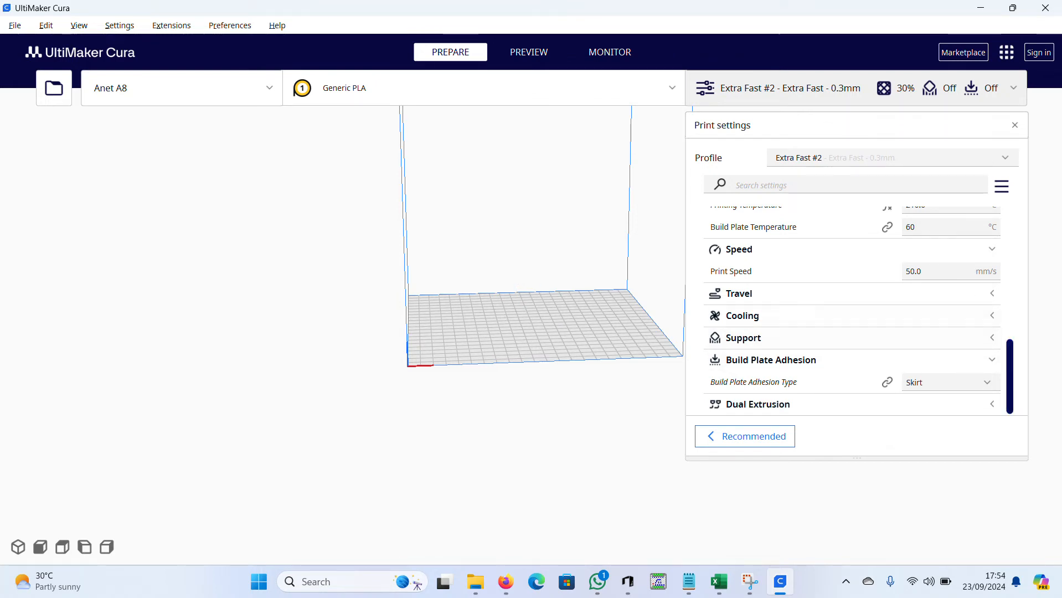
{"action": "left_click_drag", "start_coordinate": [1010, 343], "coordinate": [1028, 113]}
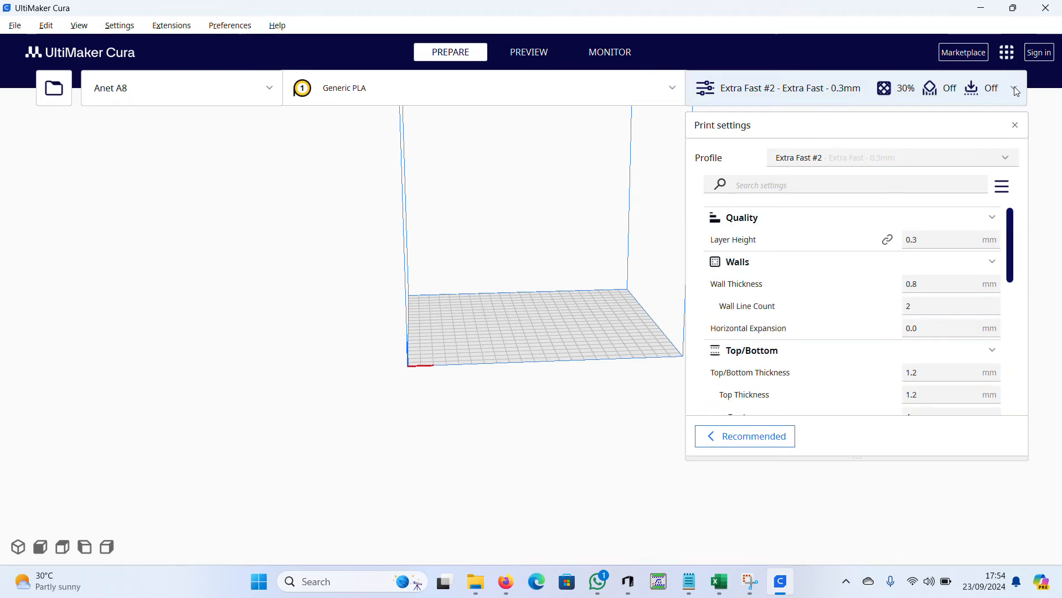
{"action": "left_click", "coordinate": [1016, 124]}
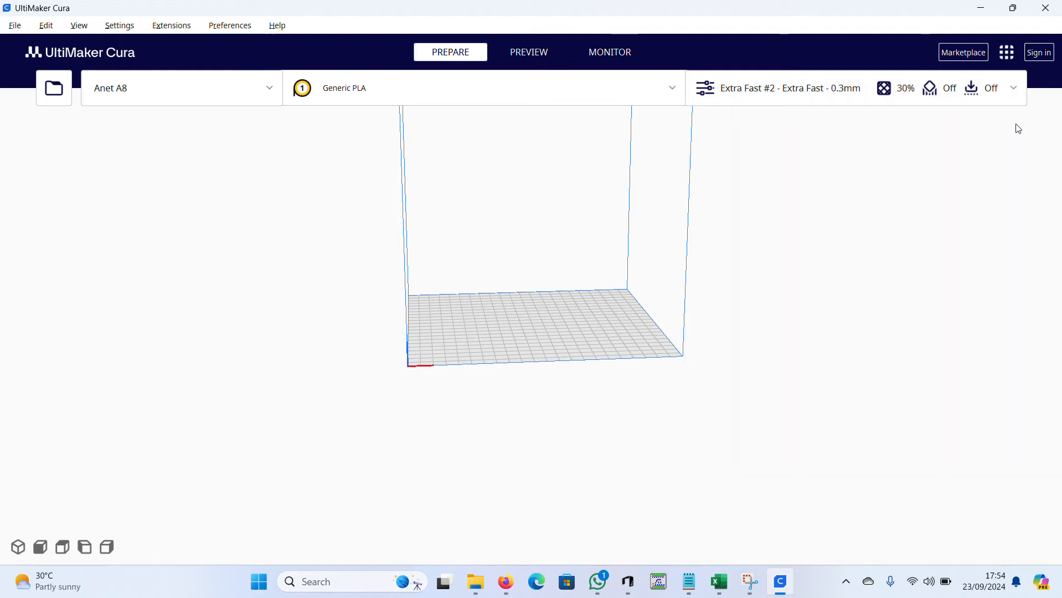
Switch the empty build plate to the 3D view and open the 3D_Design_2_stl model from the final folder.
{"action": "scroll", "coordinate": [955, 180], "scroll_direction": "up", "scroll_amount": 3}
{"action": "scroll", "coordinate": [955, 180], "scroll_direction": "down", "scroll_amount": 3}
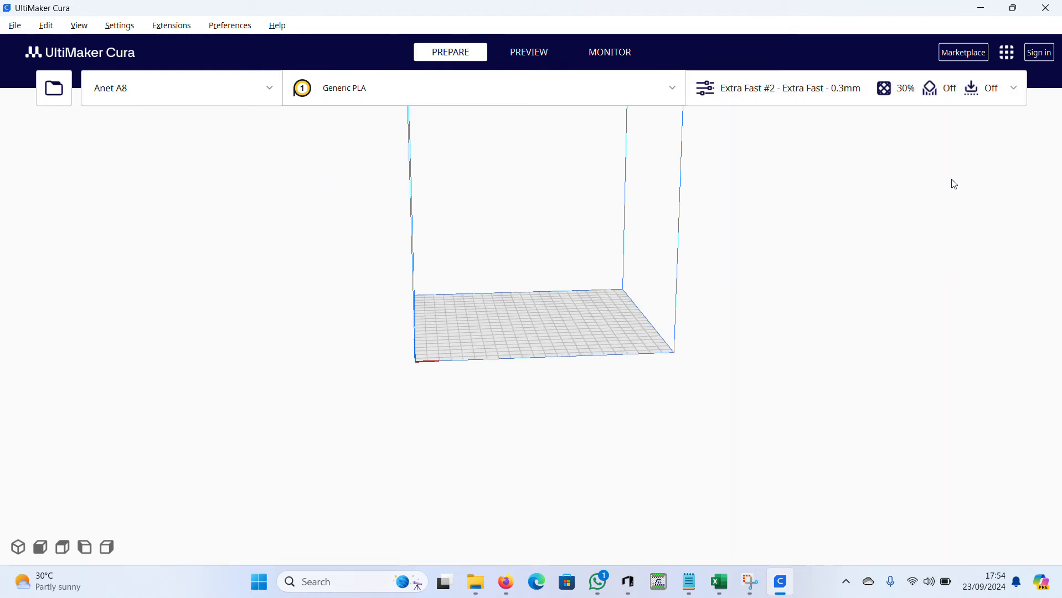
{"action": "left_click", "coordinate": [22, 550]}
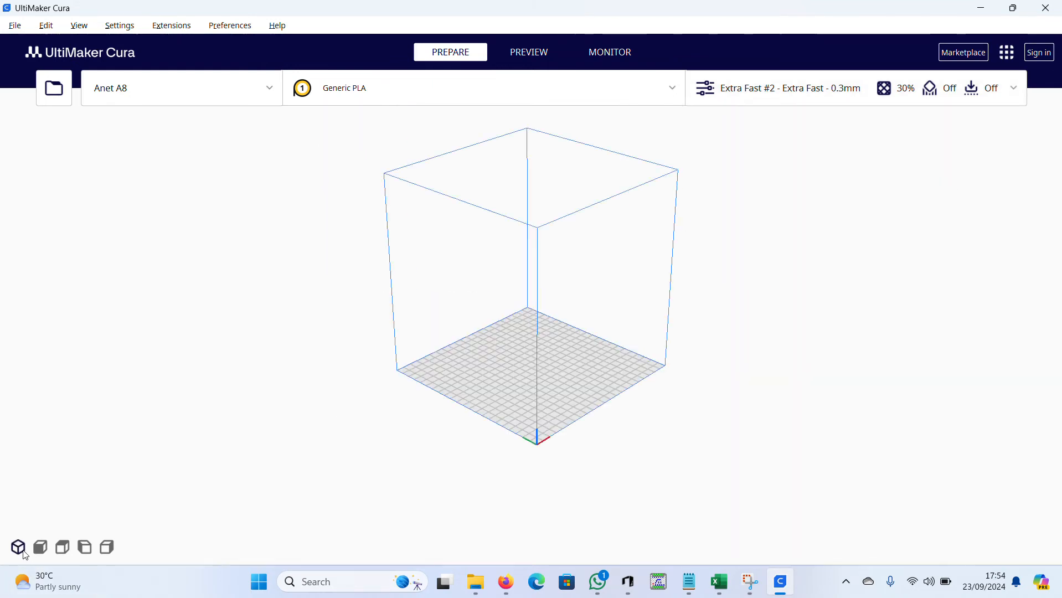
{"action": "left_click", "coordinate": [14, 26]}
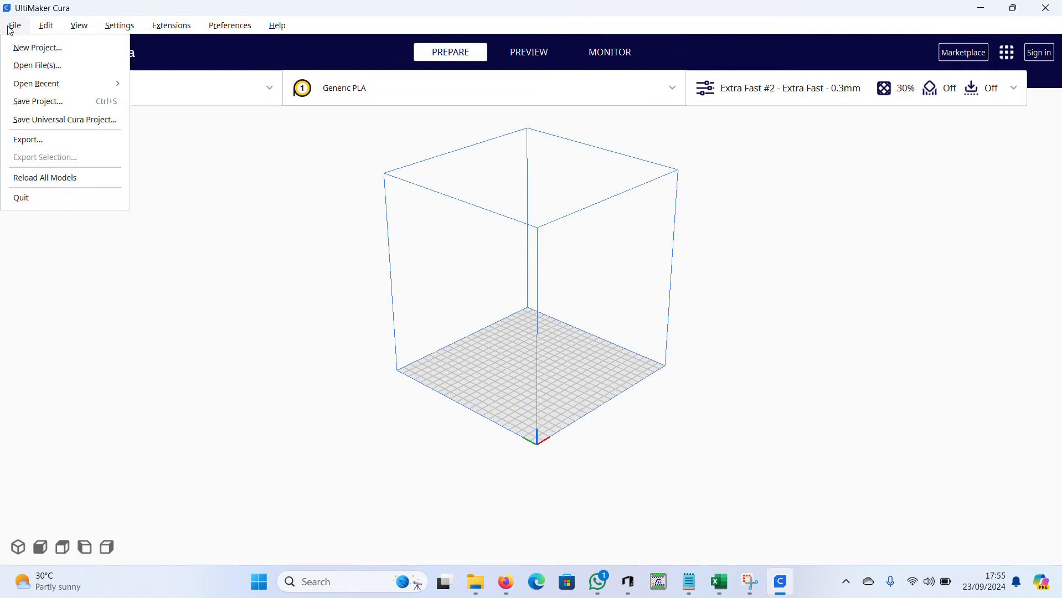
{"action": "left_click", "coordinate": [45, 73]}
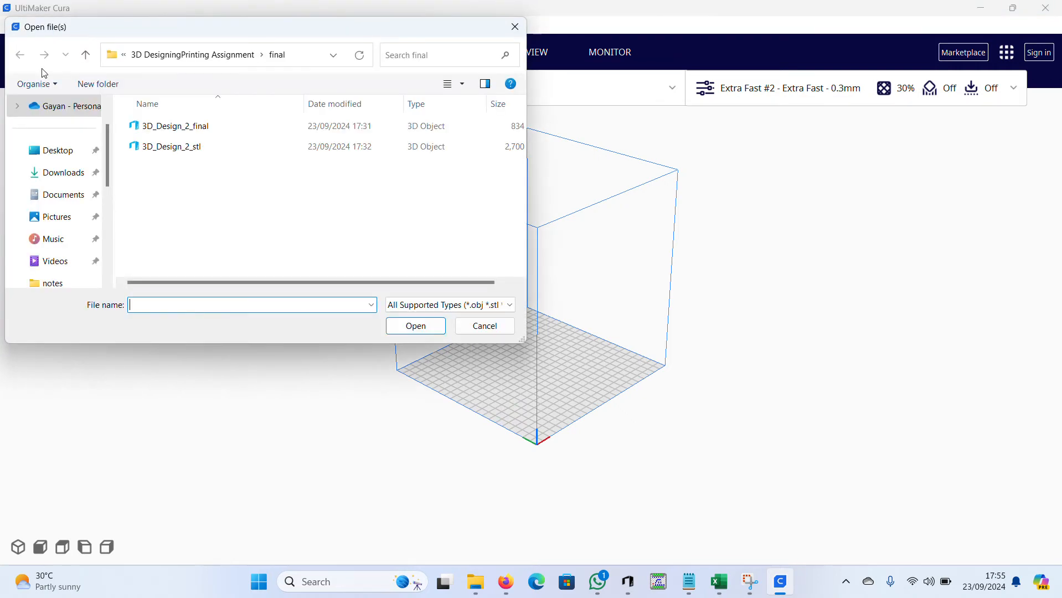
{"action": "double_click", "coordinate": [180, 148]}
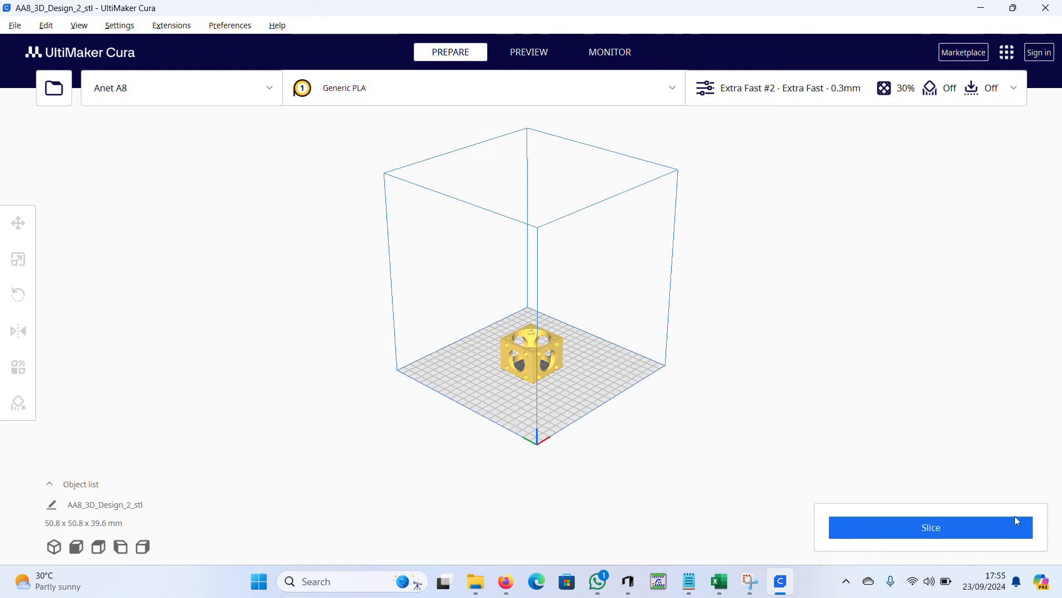
Slice the model and show the result in the layer preview.
{"action": "left_click", "coordinate": [941, 536]}
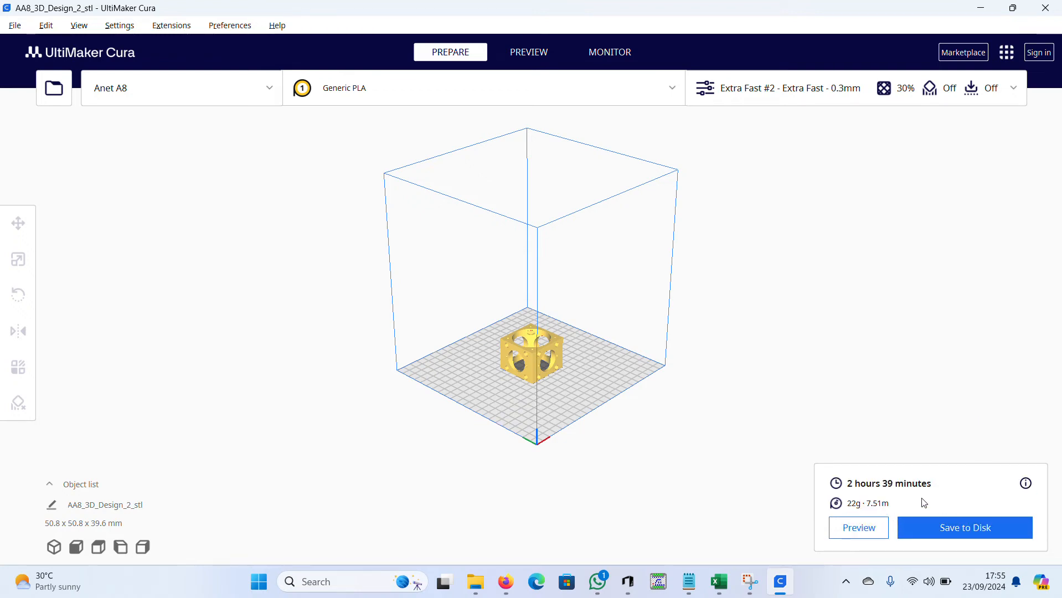
{"action": "left_click", "coordinate": [529, 56]}
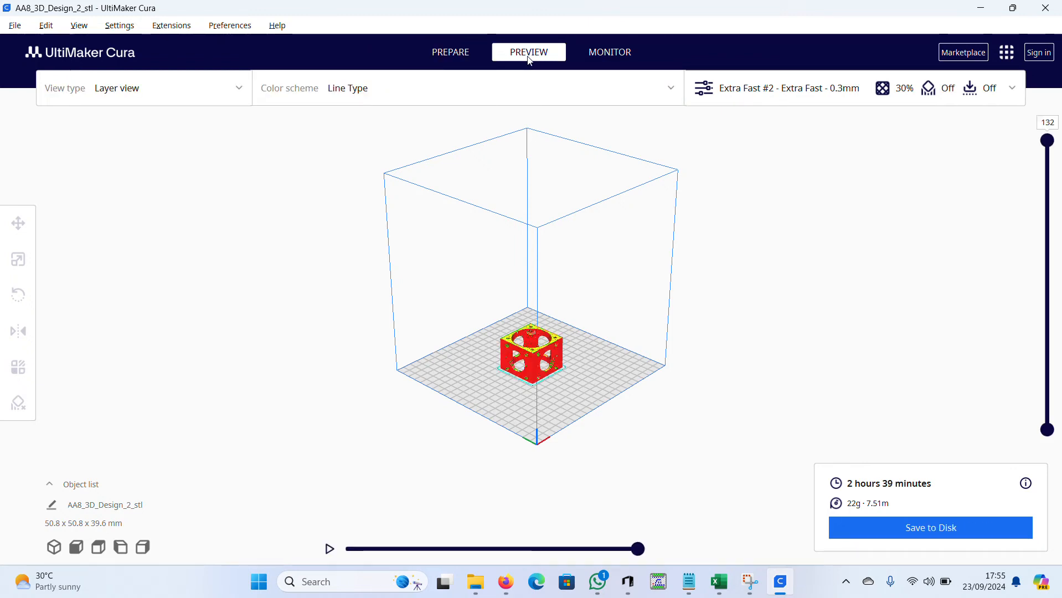
{"action": "left_click", "coordinate": [450, 55]}
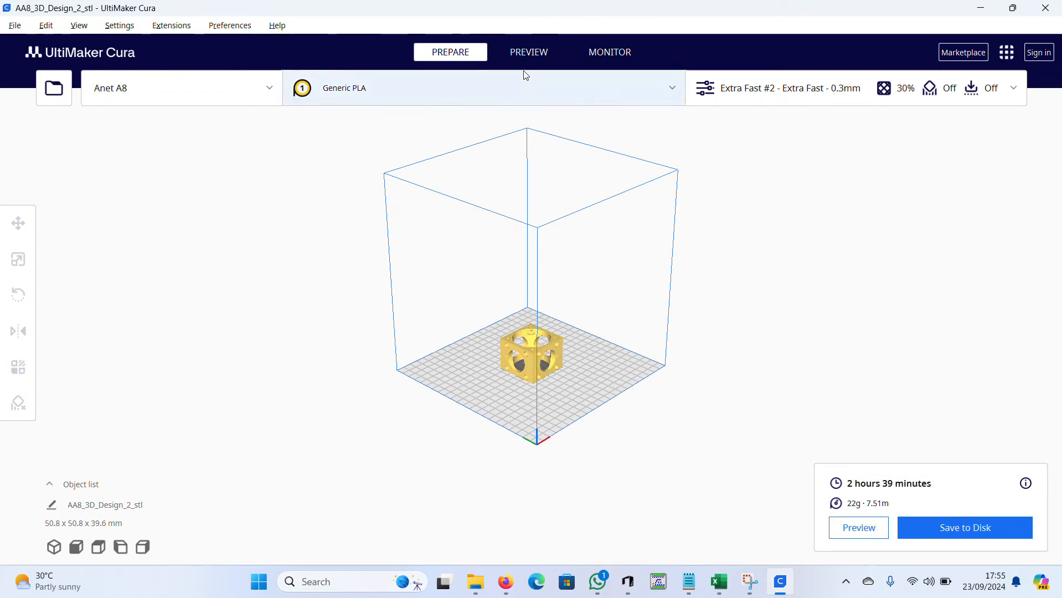
{"action": "left_click", "coordinate": [526, 52]}
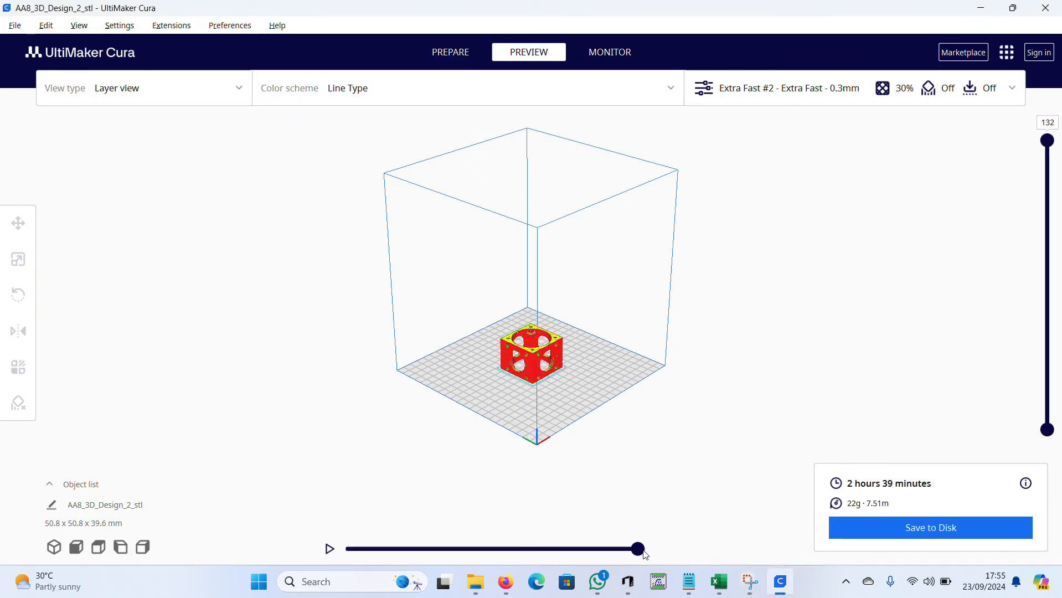
Take the preview down to layer 1, rewind its toolpath to the start and play the simulation.
{"action": "left_click_drag", "start_coordinate": [638, 548], "coordinate": [345, 549]}
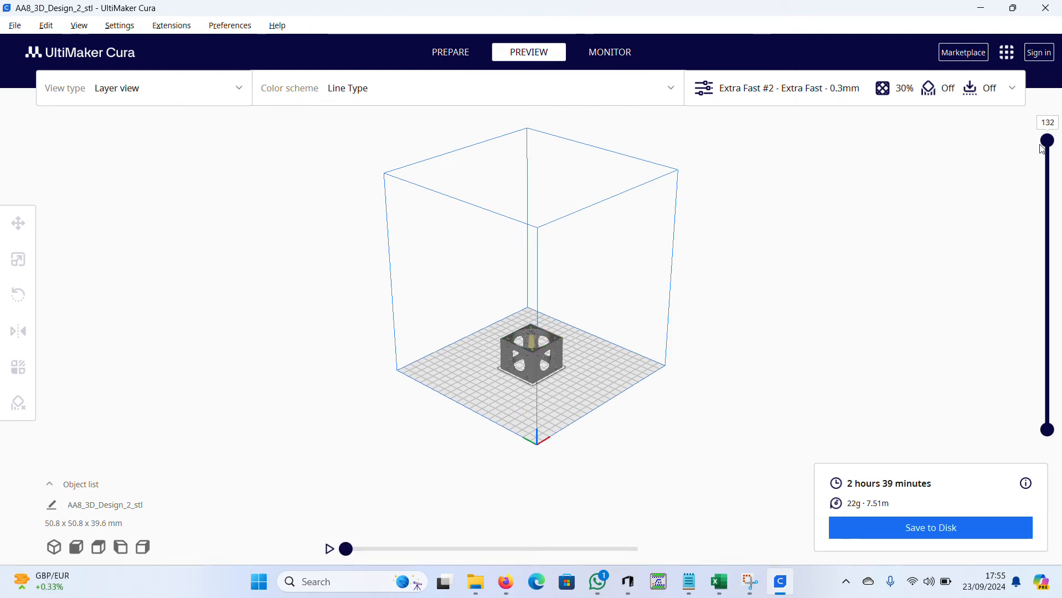
{"action": "left_click_drag", "start_coordinate": [1046, 140], "coordinate": [1050, 479]}
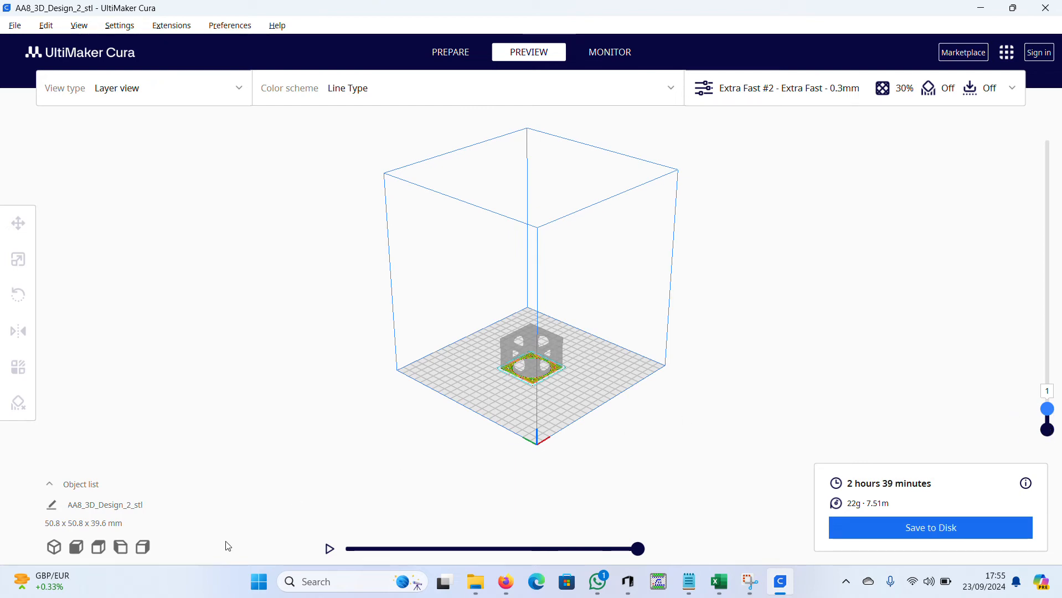
{"action": "left_click_drag", "start_coordinate": [635, 554], "coordinate": [304, 570]}
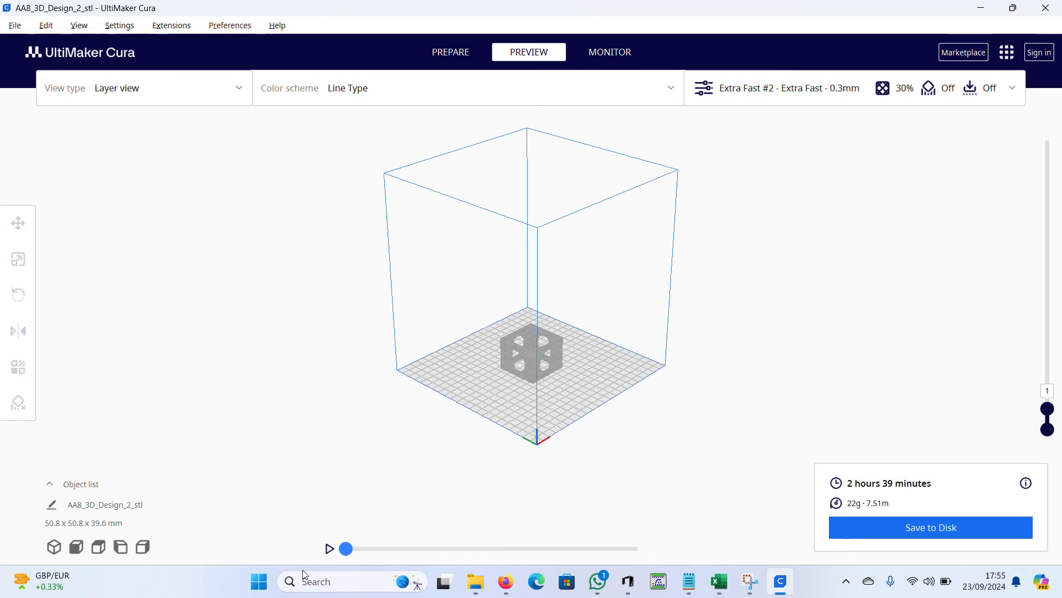
{"action": "left_click", "coordinate": [330, 550]}
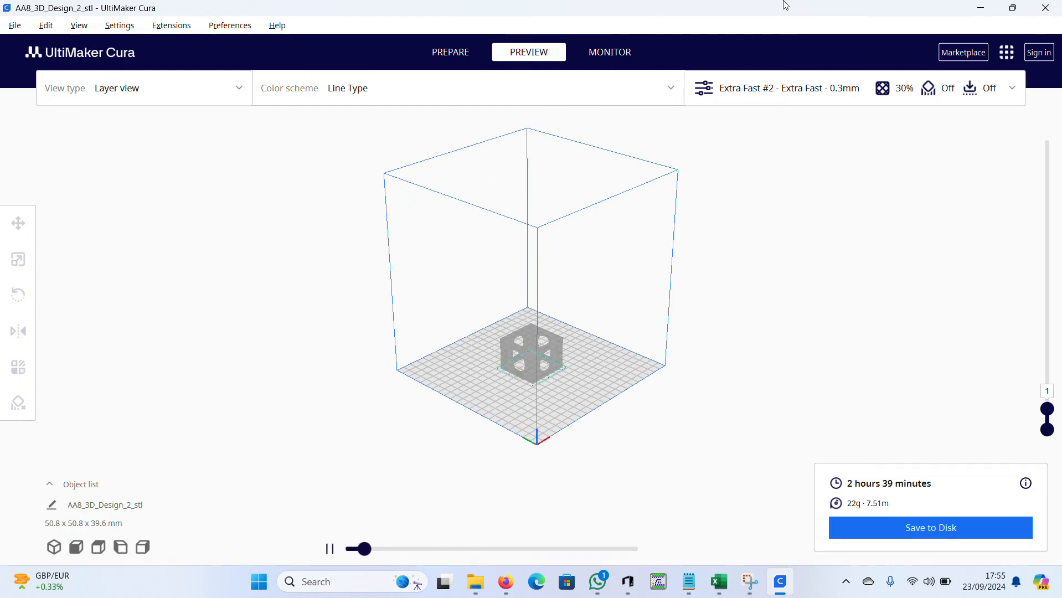
Resume the toolpath simulation of the sliced model from the paused point in layer 1.
{"action": "left_click", "coordinate": [560, 25]}
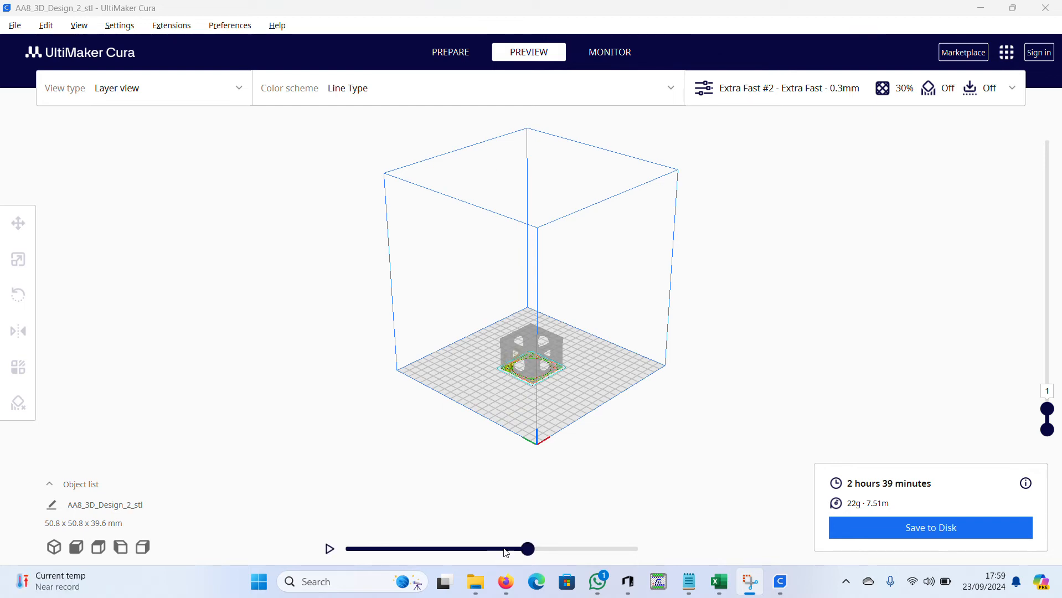
{"action": "key", "text": "super"}
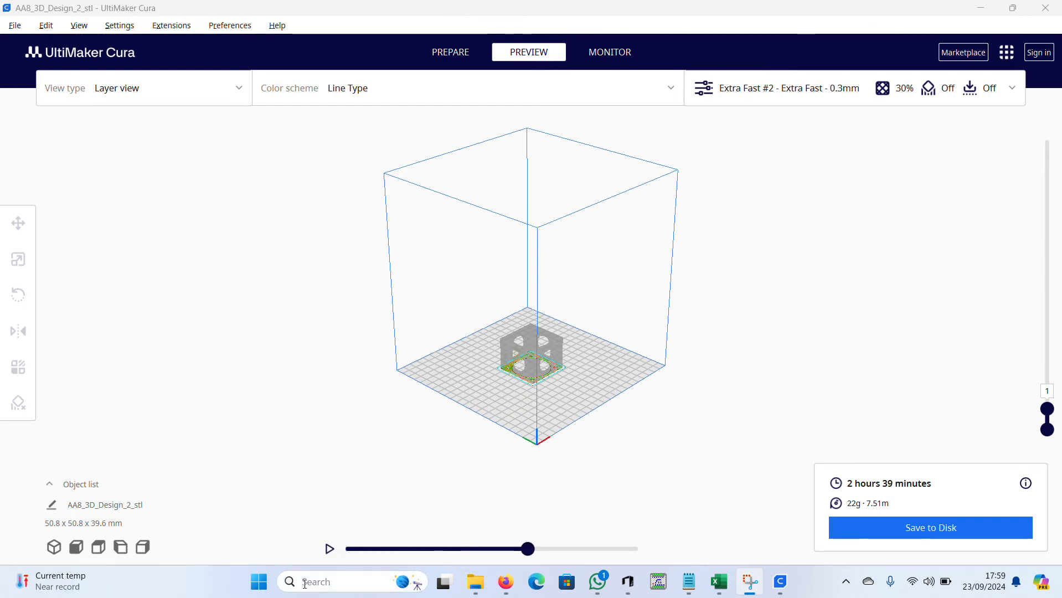
{"action": "left_click", "coordinate": [276, 439]}
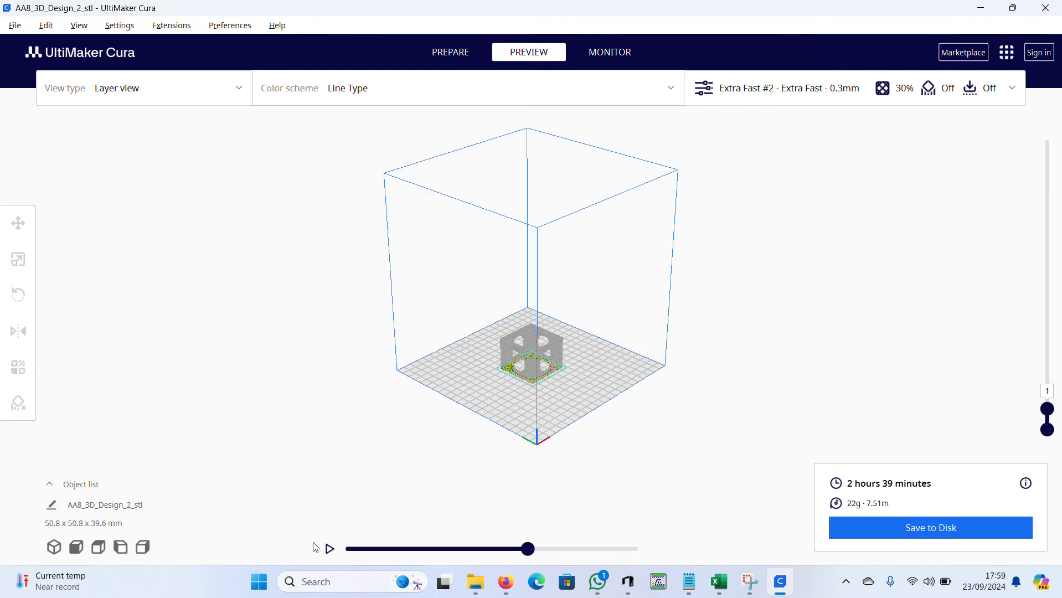
{"action": "left_click", "coordinate": [329, 549]}
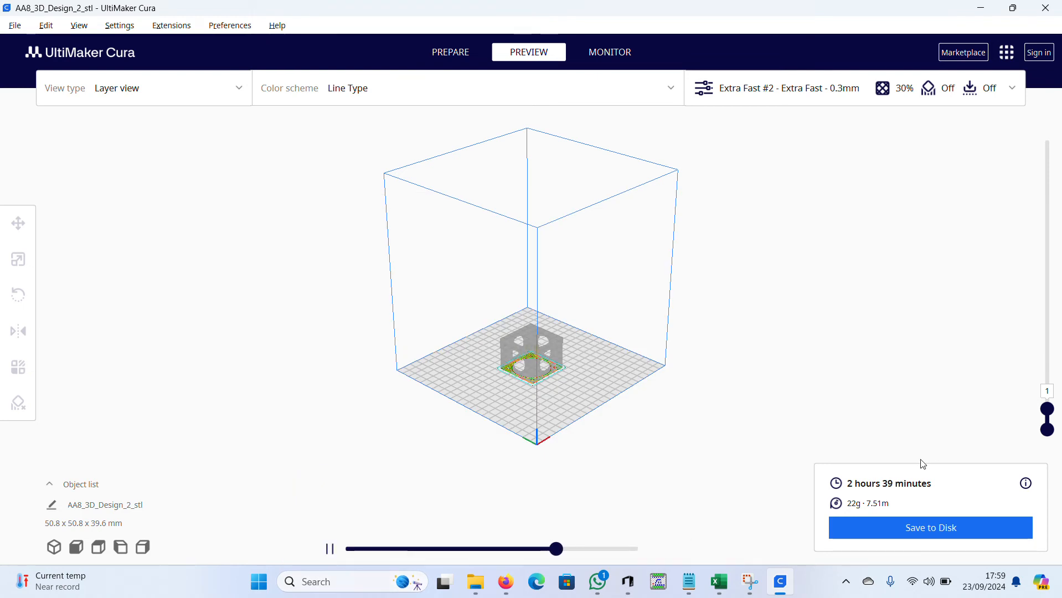
Raise the layer preview to layer 132 and return to the Prepare stage.
{"action": "left_click_drag", "start_coordinate": [1051, 414], "coordinate": [1047, 141]}
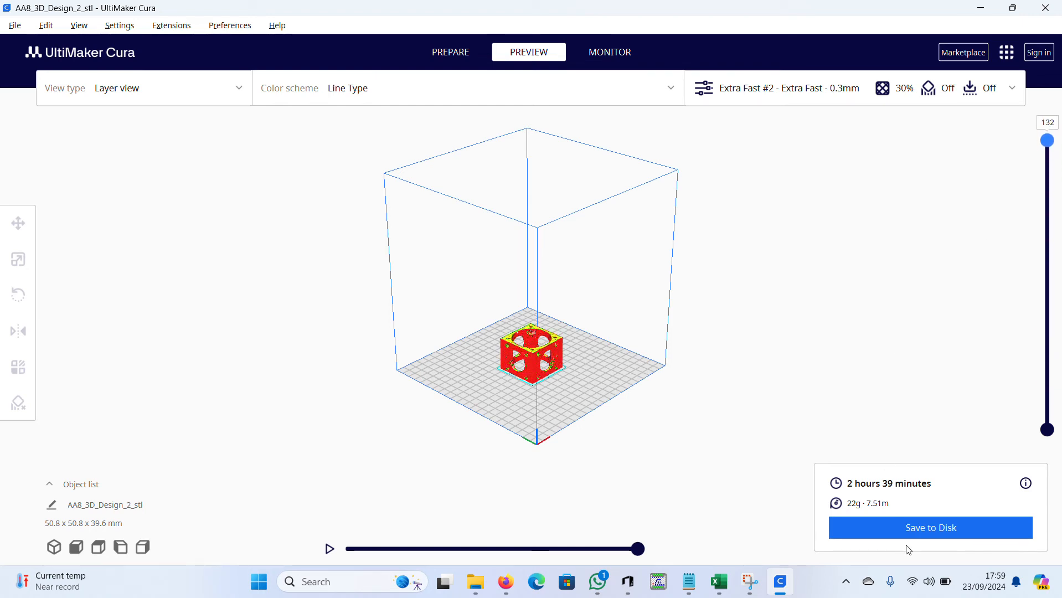
{"action": "left_click", "coordinate": [455, 52]}
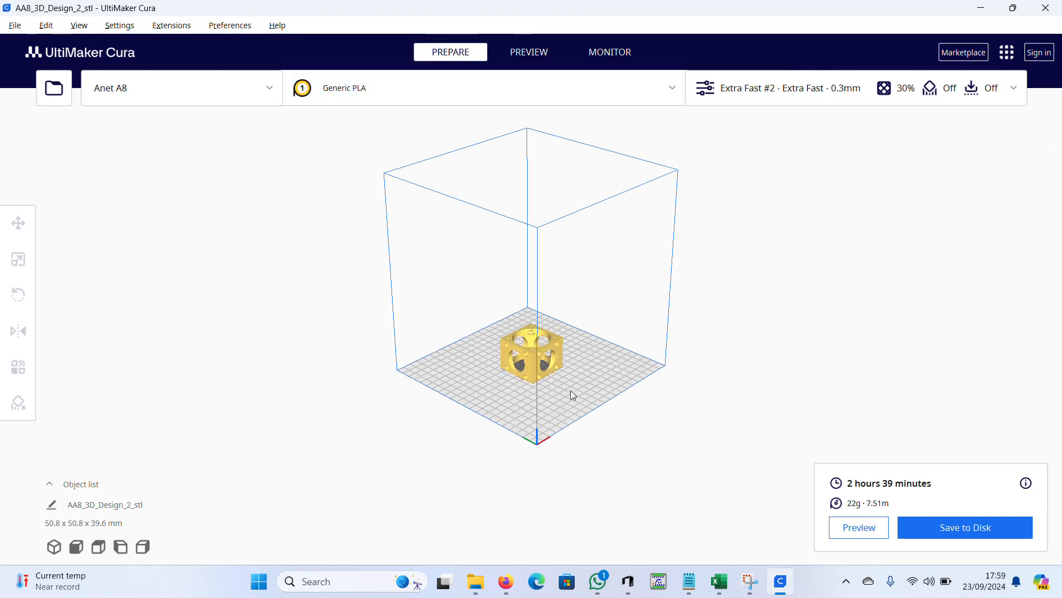
Save the sliced model to disk as G-code file AA8_3D_Design_2_stl in the final folder, and open that folder.
{"action": "left_click", "coordinate": [955, 535]}
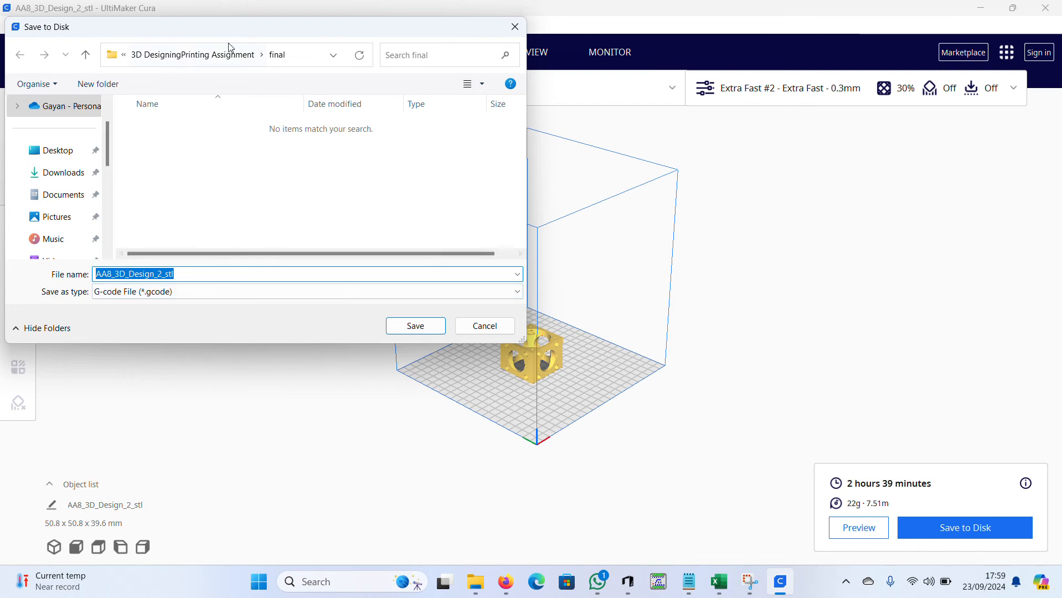
{"action": "left_click", "coordinate": [200, 55]}
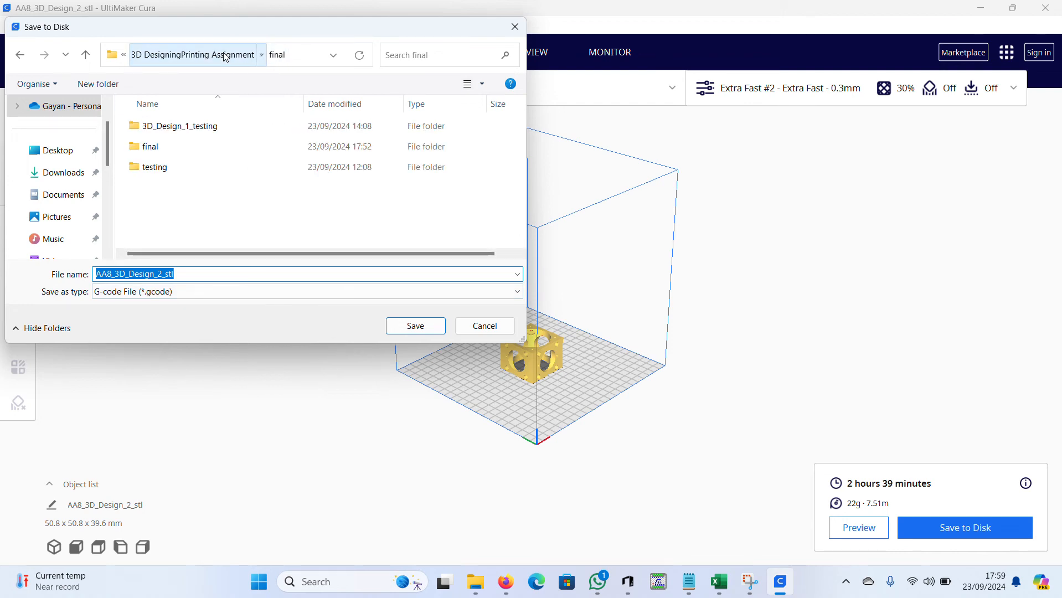
{"action": "double_click", "coordinate": [192, 148]}
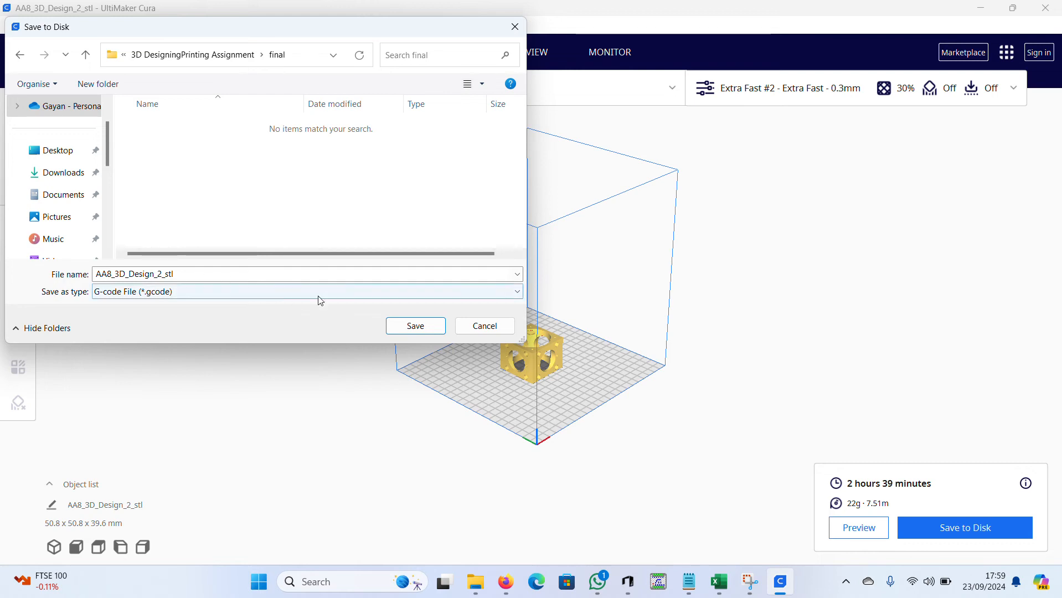
{"action": "left_click", "coordinate": [431, 327]}
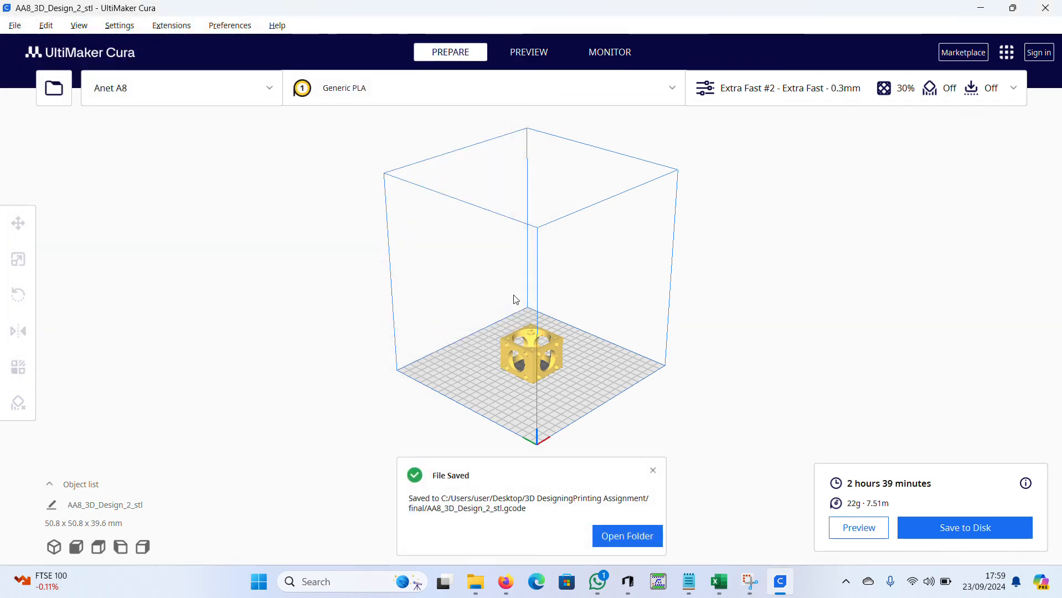
{"action": "left_click", "coordinate": [624, 537]}
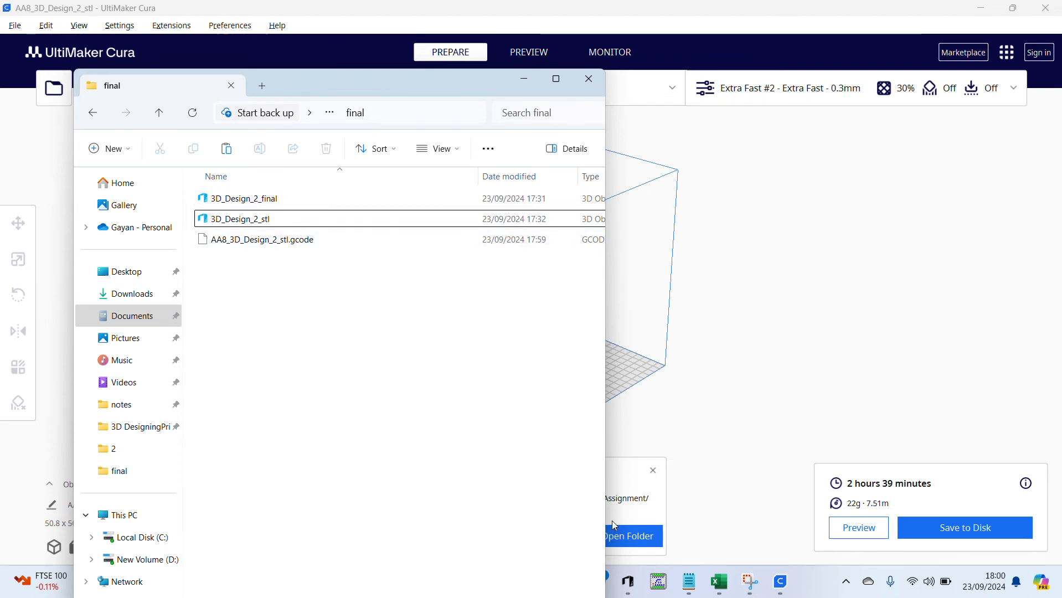
Switch to the course page in the browser and read the 3D Designing/Printing Assignment instructions on slicing, G-code generation and required file formats.
{"action": "left_click", "coordinate": [785, 405]}
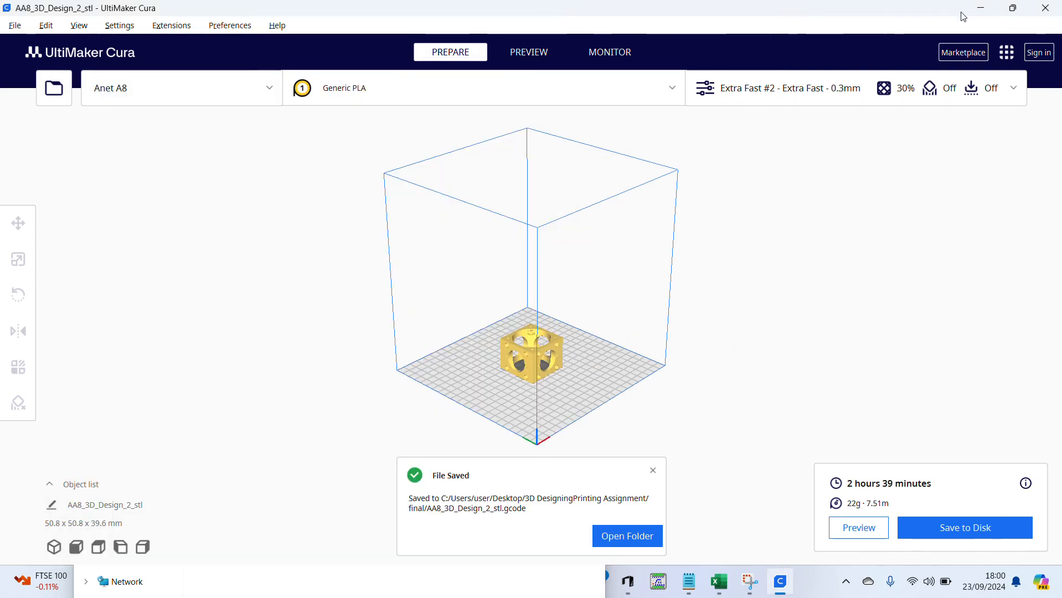
{"action": "left_click", "coordinate": [980, 8]}
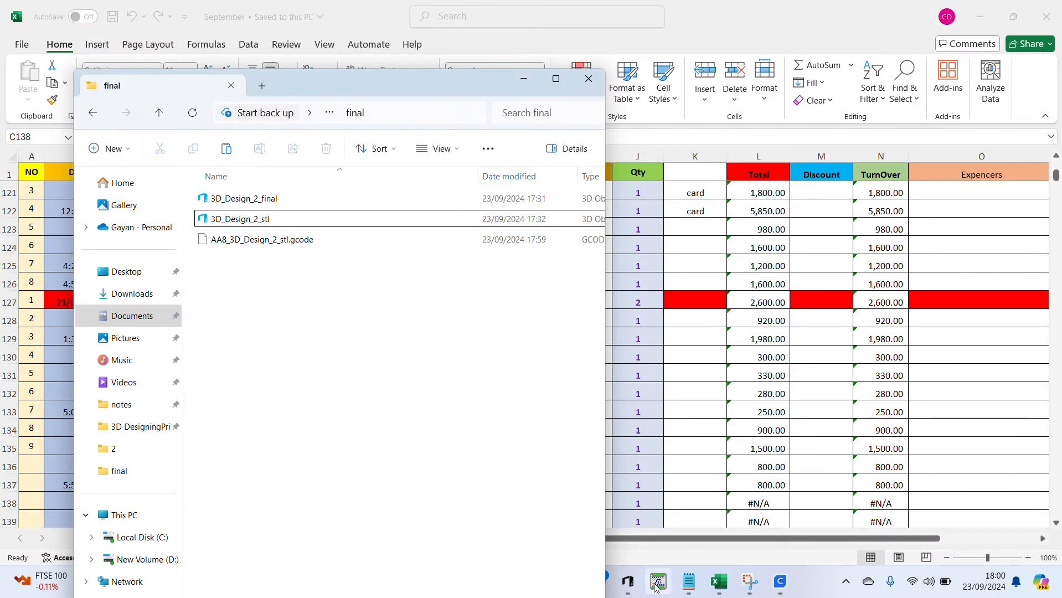
{"action": "left_click", "coordinate": [521, 78]}
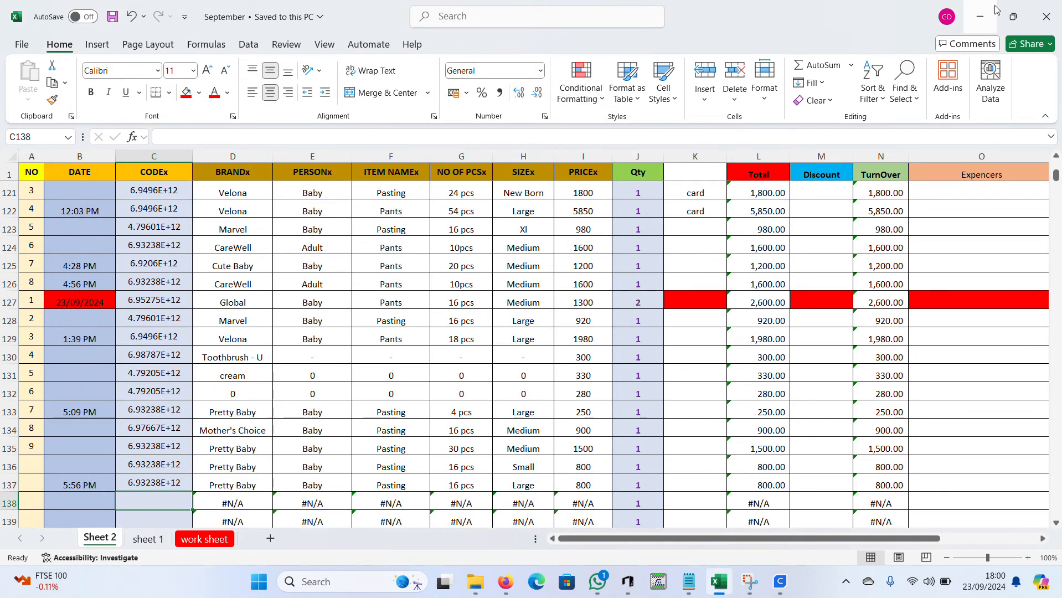
{"action": "left_click", "coordinate": [977, 15]}
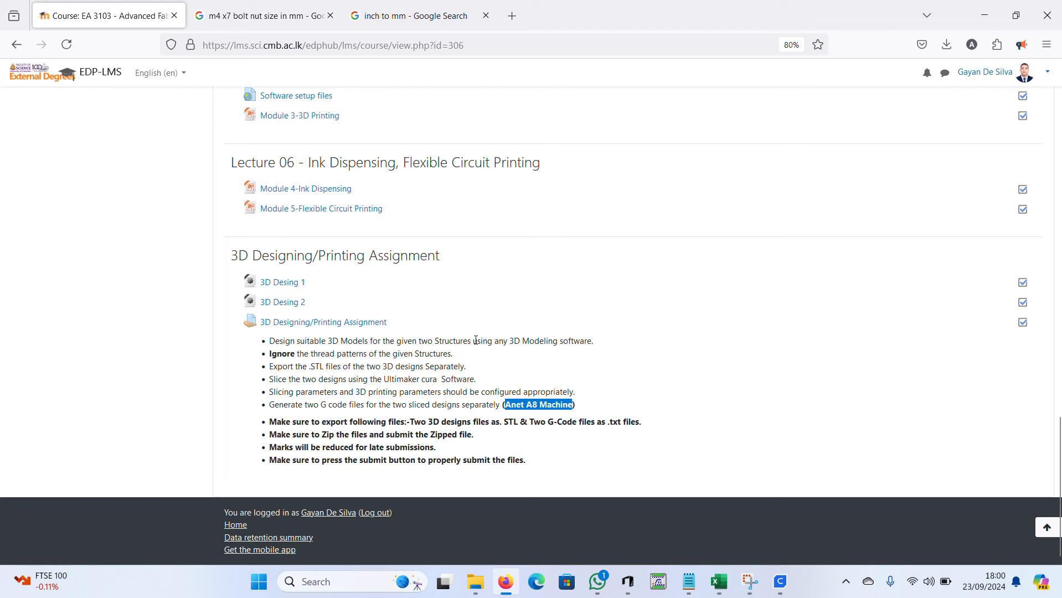
{"action": "left_click_drag", "start_coordinate": [367, 366], "coordinate": [400, 367]}
{"action": "left_click", "coordinate": [310, 365]}
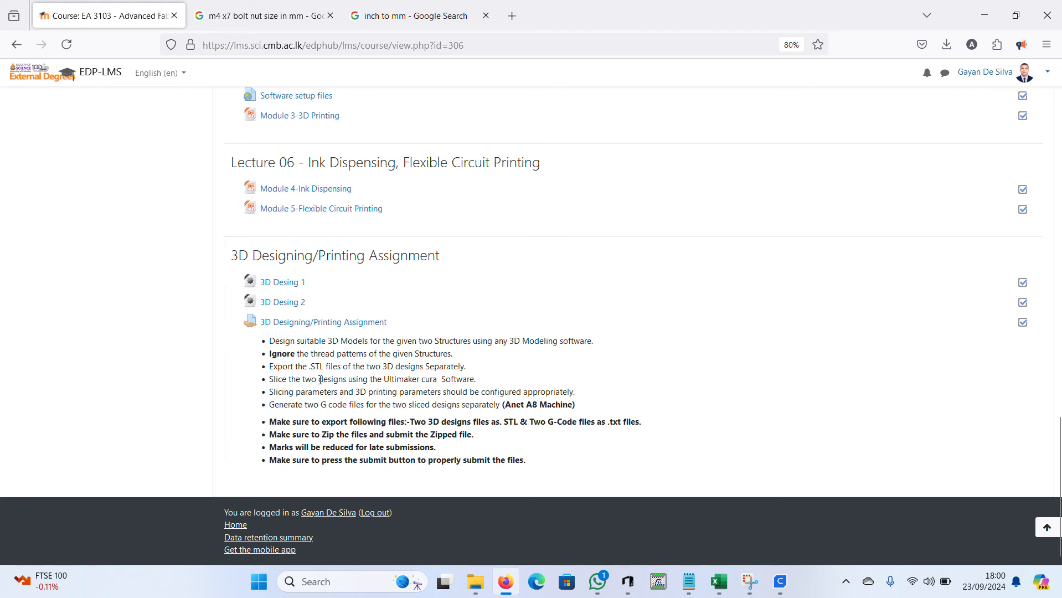
{"action": "left_click_drag", "start_coordinate": [321, 380], "coordinate": [475, 383]}
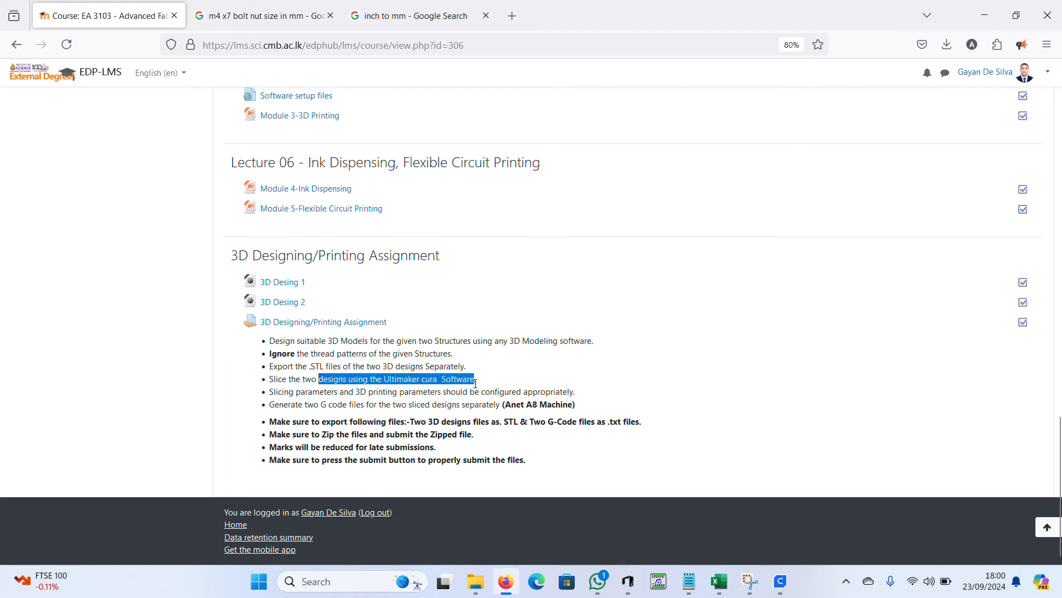
{"action": "left_click_drag", "start_coordinate": [304, 403], "coordinate": [357, 392]}
{"action": "left_click", "coordinate": [318, 402]}
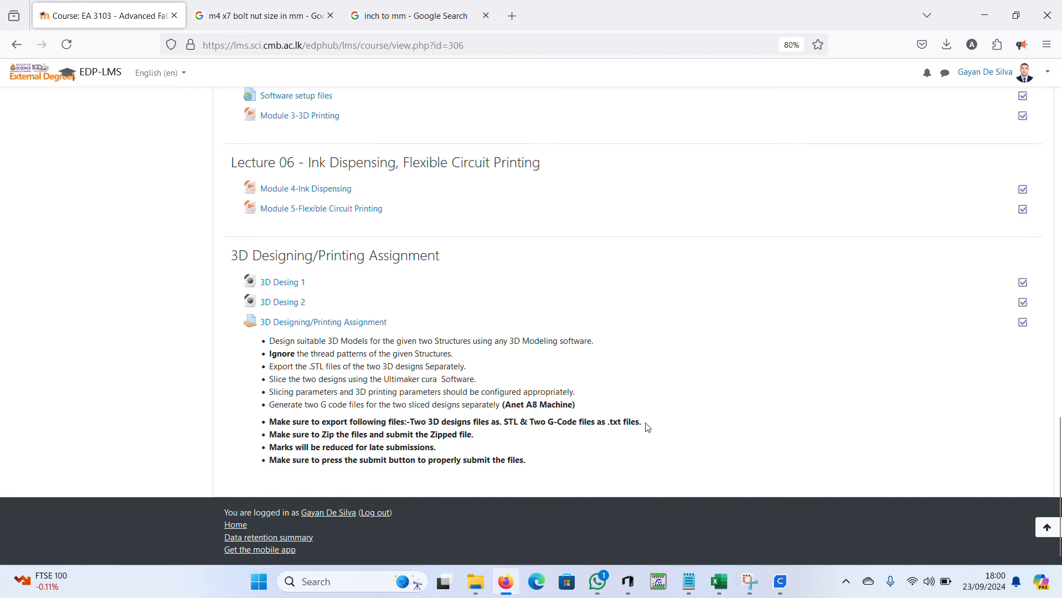
{"action": "left_click_drag", "start_coordinate": [645, 423], "coordinate": [604, 422]}
Open AA8_3D_Design_2_stl.gcode from the final folder for editing in Notepad, look through its code and close it.
{"action": "left_click", "coordinate": [475, 581]}
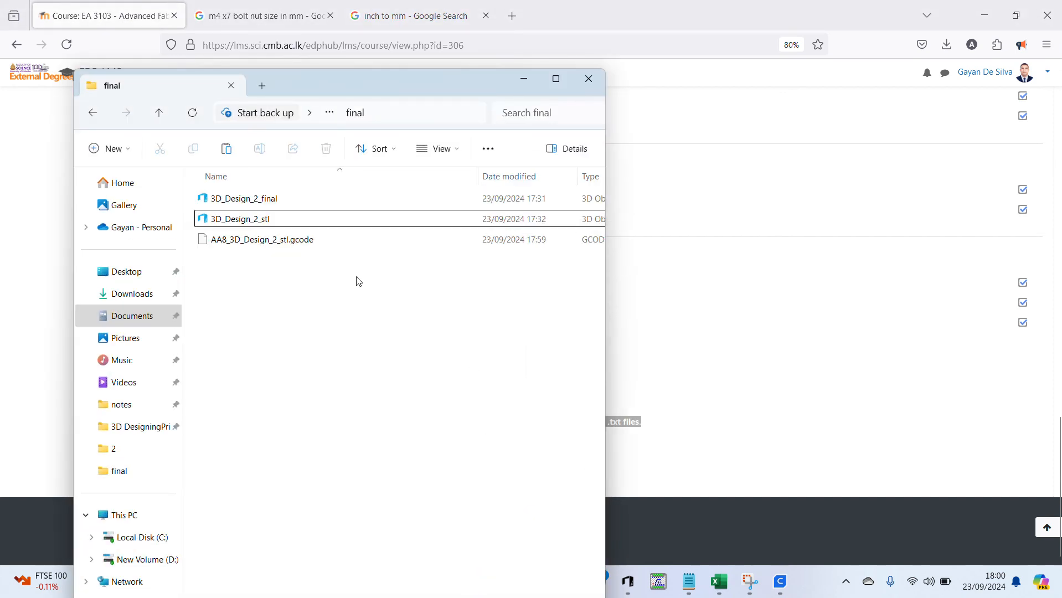
{"action": "left_click", "coordinate": [316, 243]}
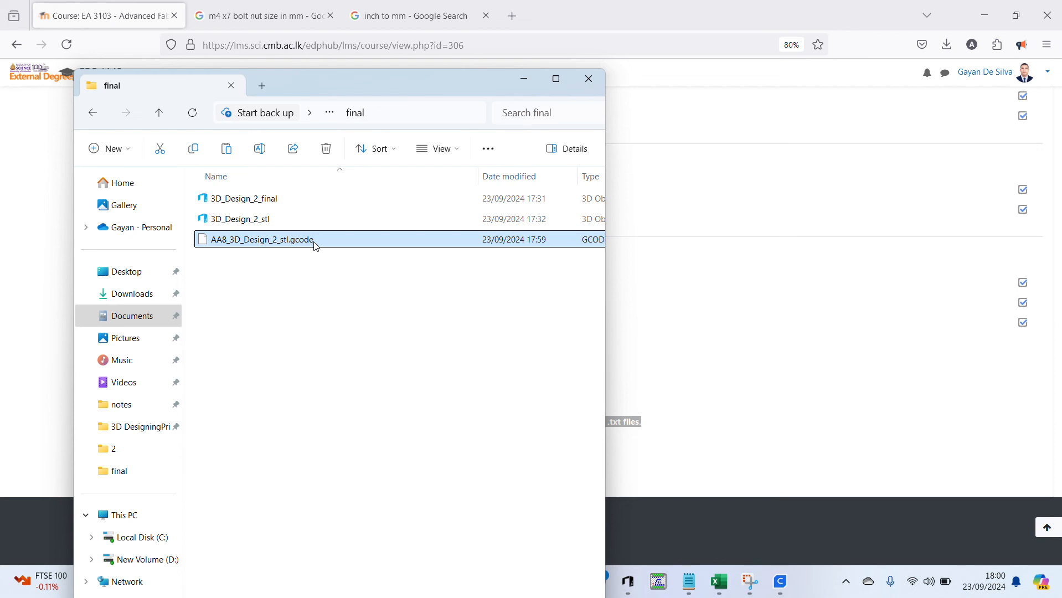
{"action": "right_click", "coordinate": [317, 246]}
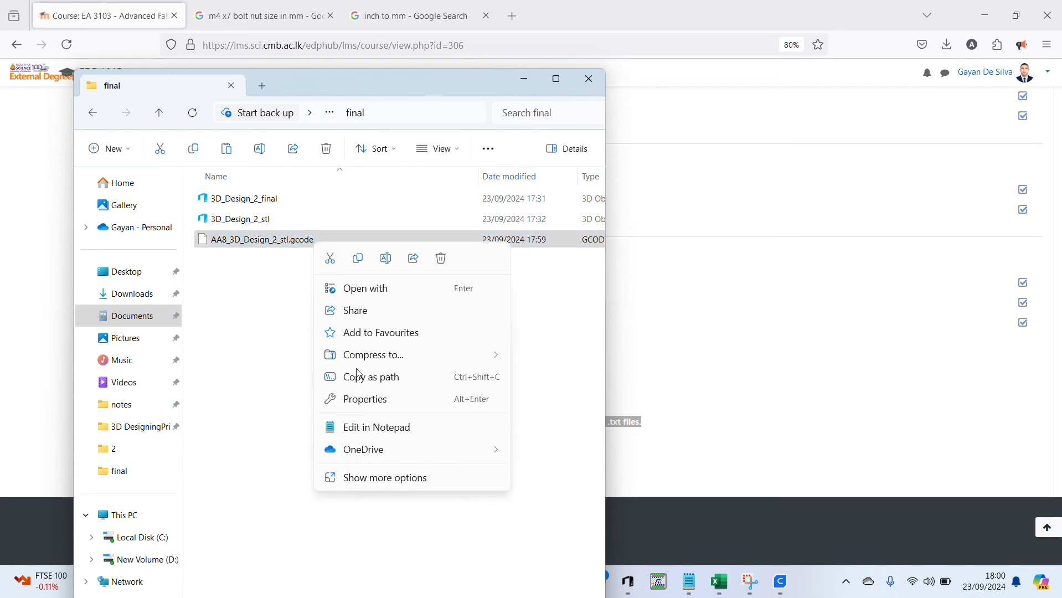
{"action": "left_click", "coordinate": [377, 428]}
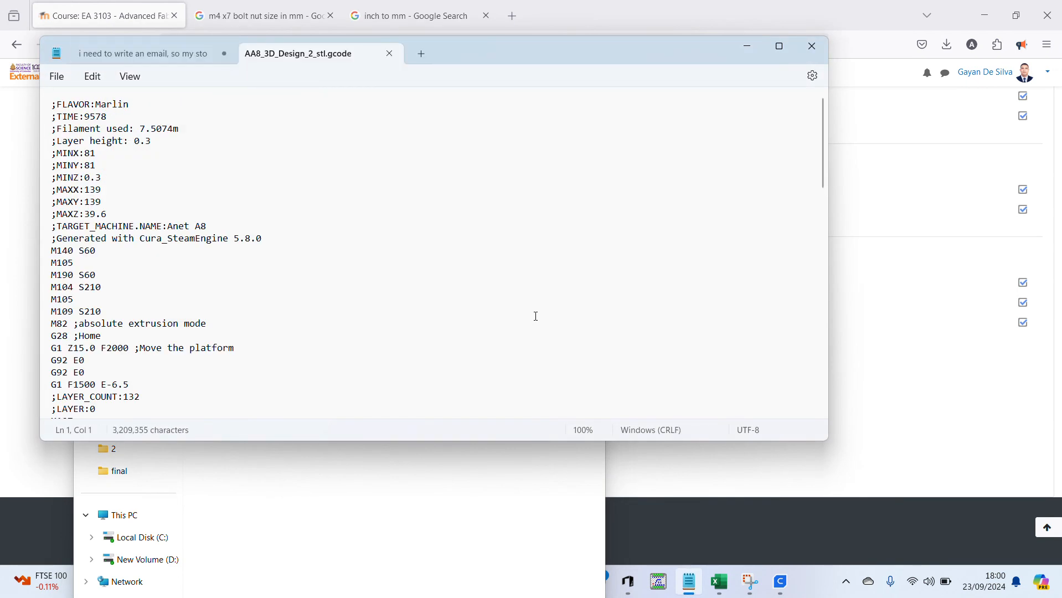
{"action": "scroll", "coordinate": [588, 246], "scroll_direction": "down", "scroll_amount": 20}
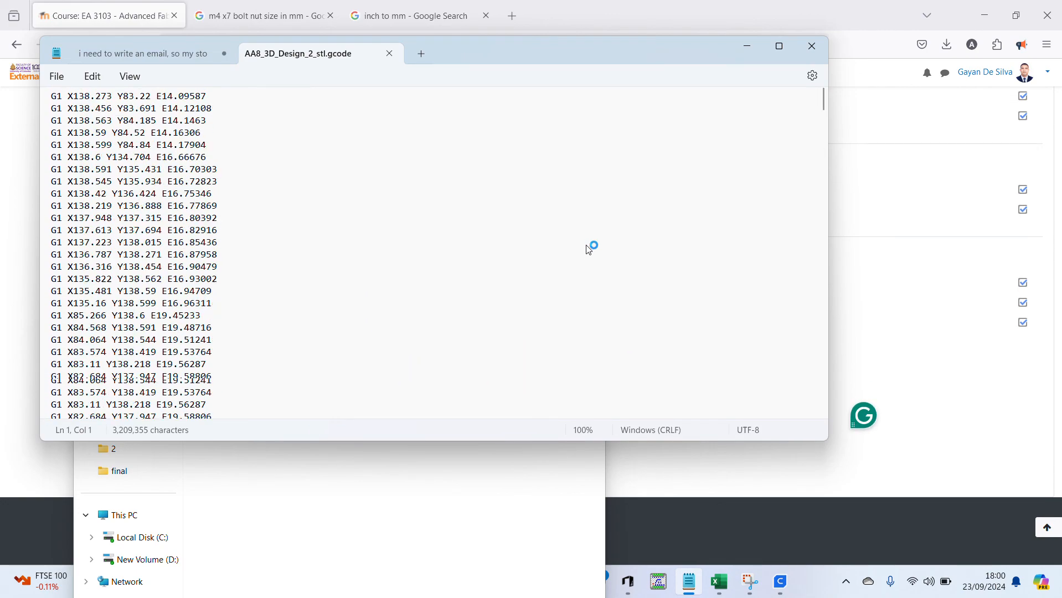
{"action": "scroll", "coordinate": [589, 249], "scroll_direction": "down", "scroll_amount": 10}
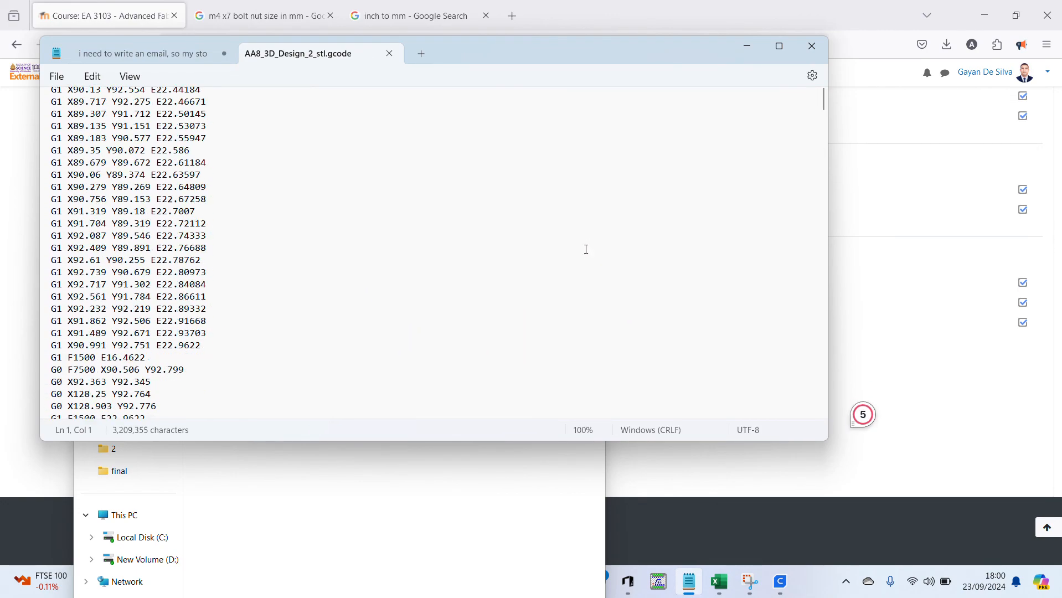
{"action": "left_click", "coordinate": [389, 53]}
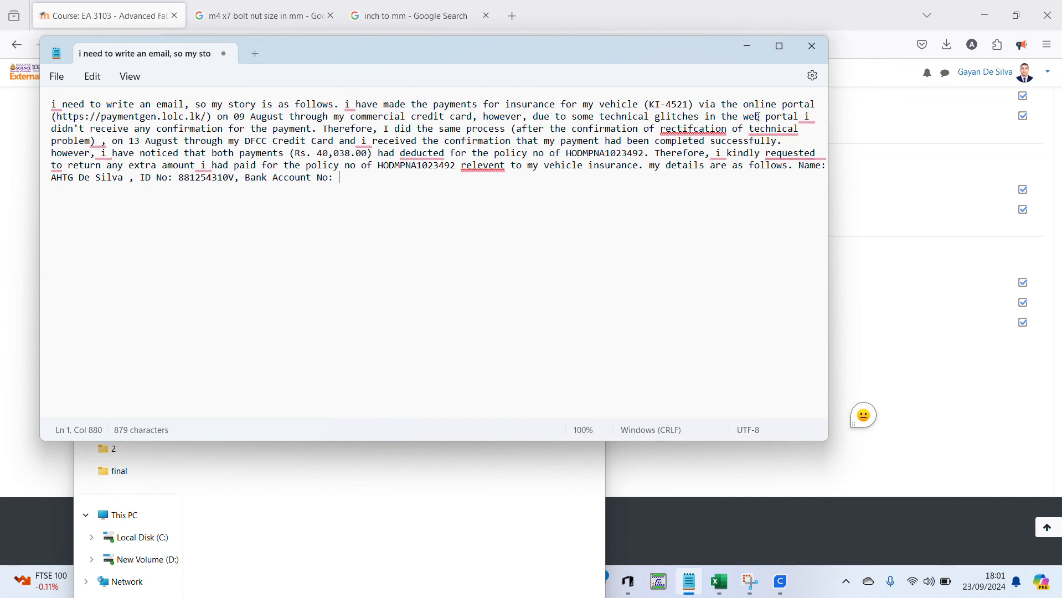
{"action": "left_click", "coordinate": [812, 46]}
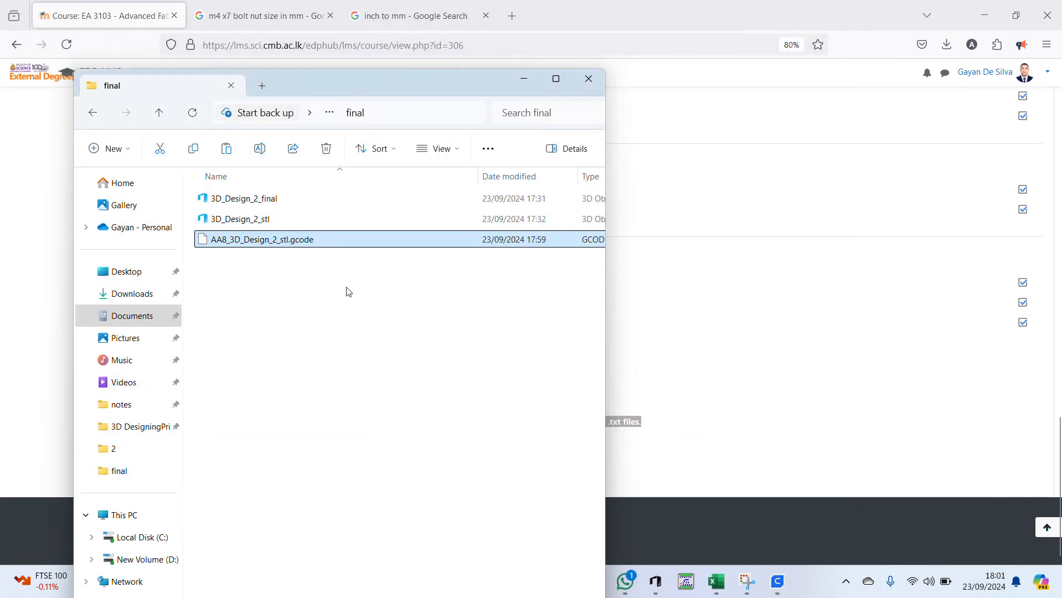
Open the G-code file directly, choosing Notepad just once as its app, and review its header and movement commands before closing it.
{"action": "double_click", "coordinate": [233, 240]}
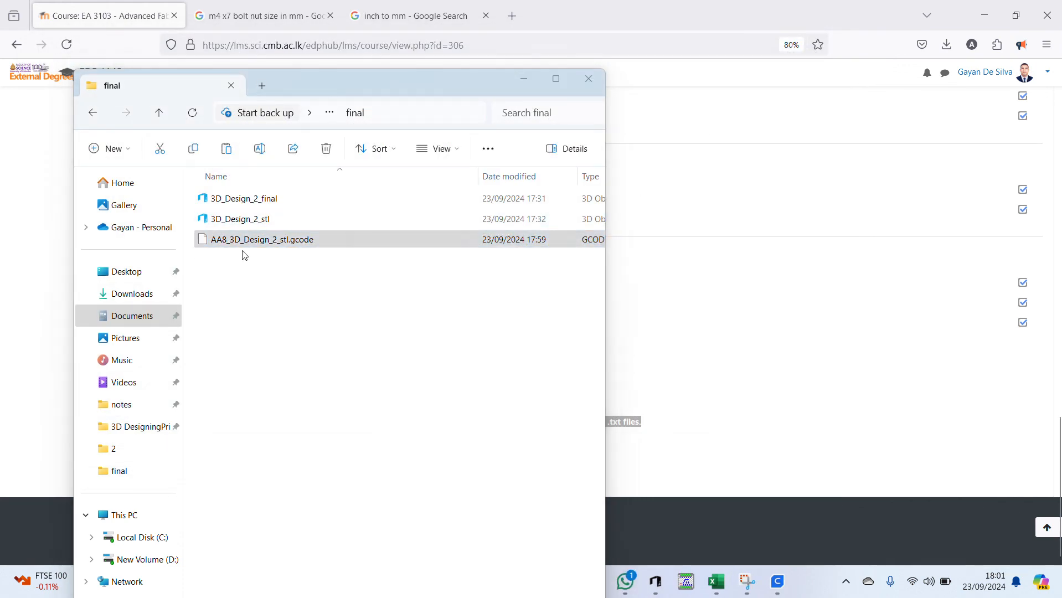
{"action": "left_click", "coordinate": [465, 244]}
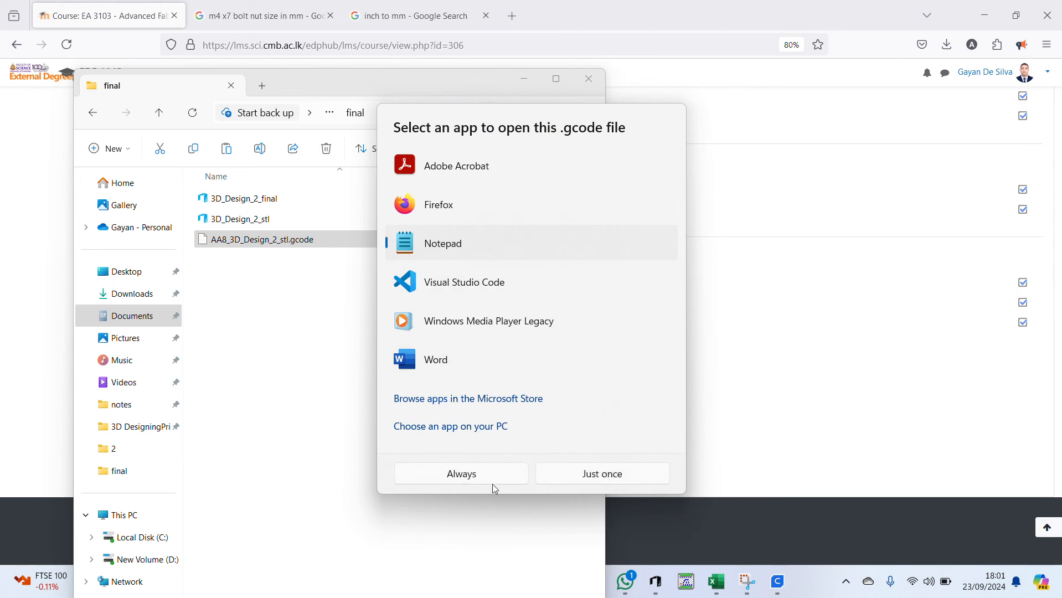
{"action": "left_click", "coordinate": [574, 476]}
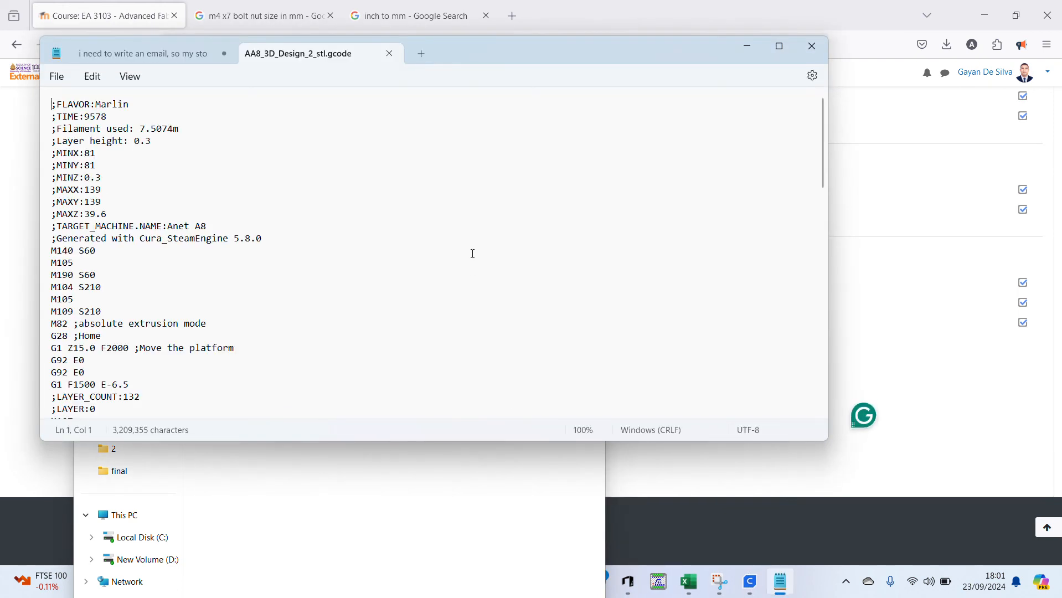
{"action": "scroll", "coordinate": [474, 254], "scroll_direction": "down", "scroll_amount": 8}
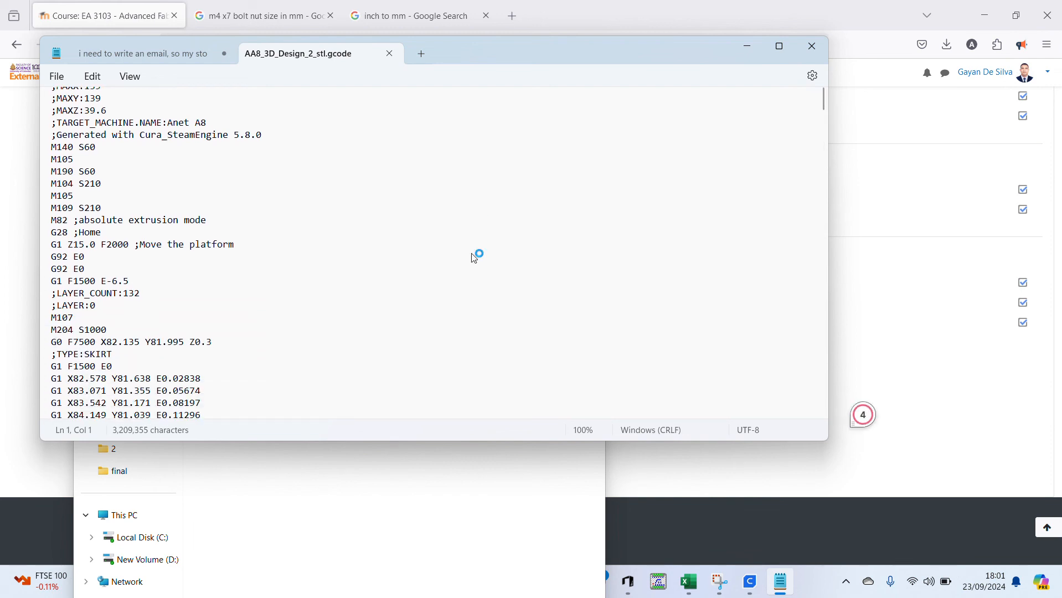
{"action": "scroll", "coordinate": [474, 258], "scroll_direction": "down", "scroll_amount": 7}
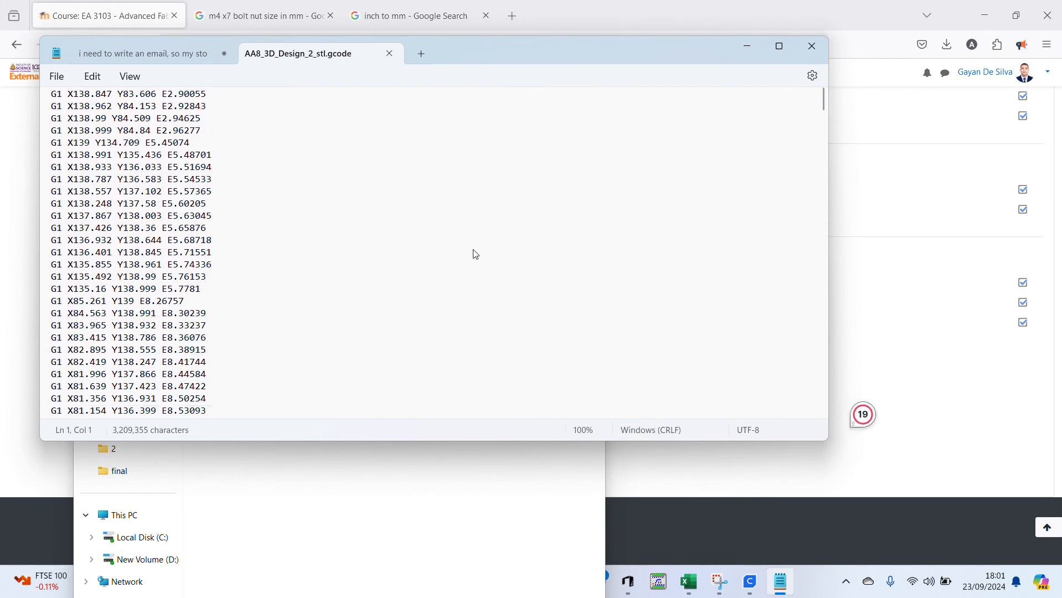
{"action": "left_click", "coordinate": [557, 26]}
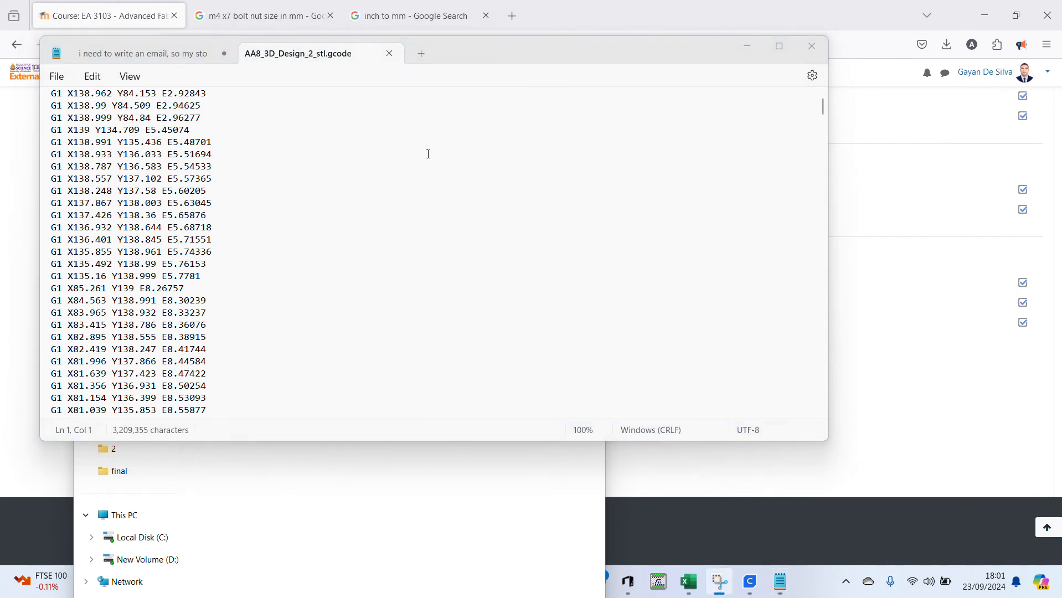
{"action": "scroll", "coordinate": [429, 154], "scroll_direction": "up", "scroll_amount": 15}
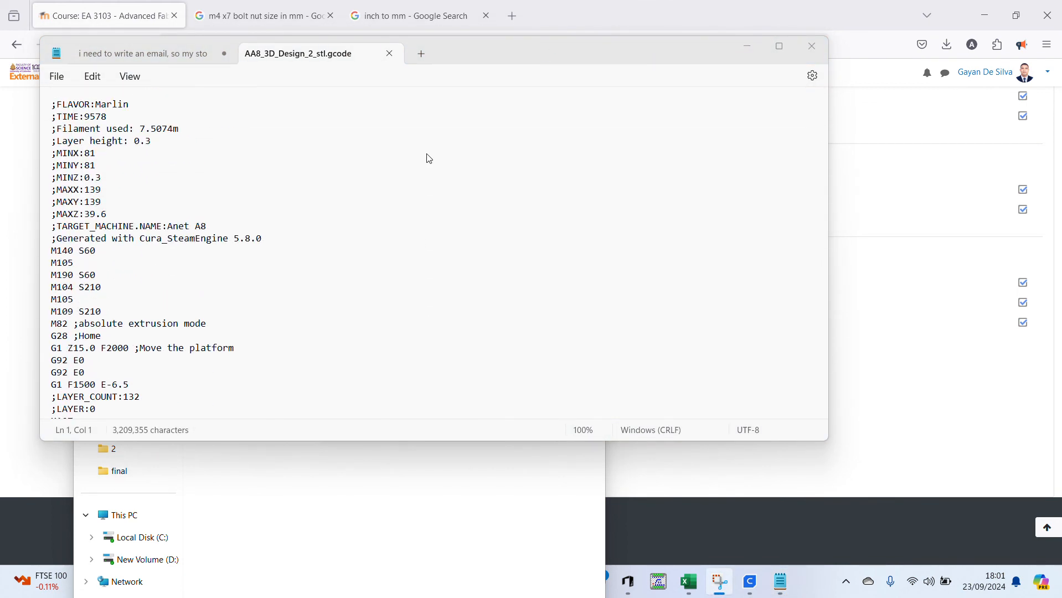
{"action": "left_click", "coordinate": [812, 46]}
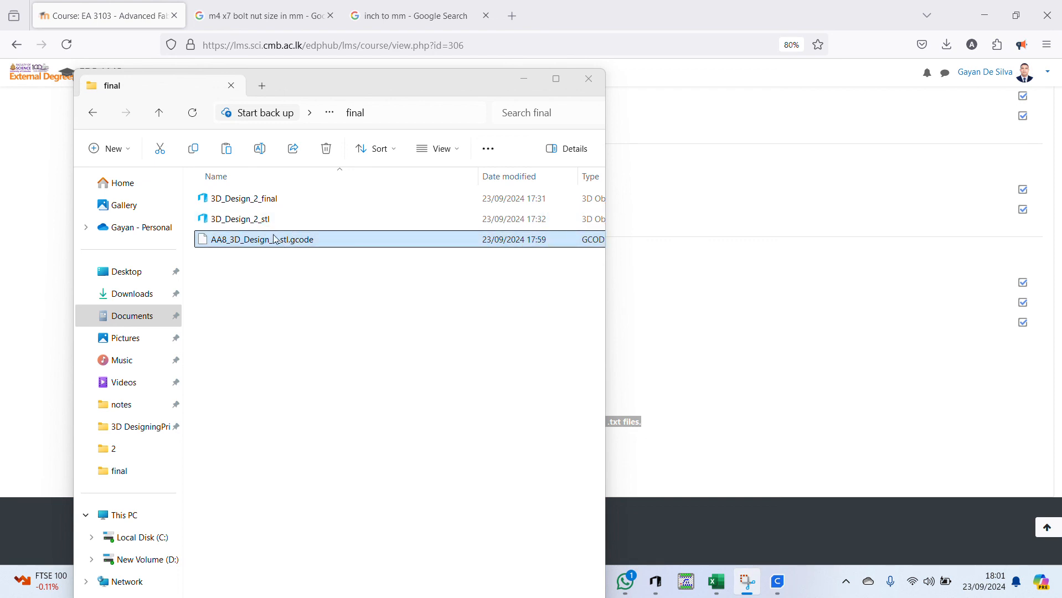
Reopen the G-code file in Notepad and save it in the final folder as text document AA8_3D_Design_2_stl.gcode.txt with UTF-8 encoding.
{"action": "right_click", "coordinate": [290, 244]}
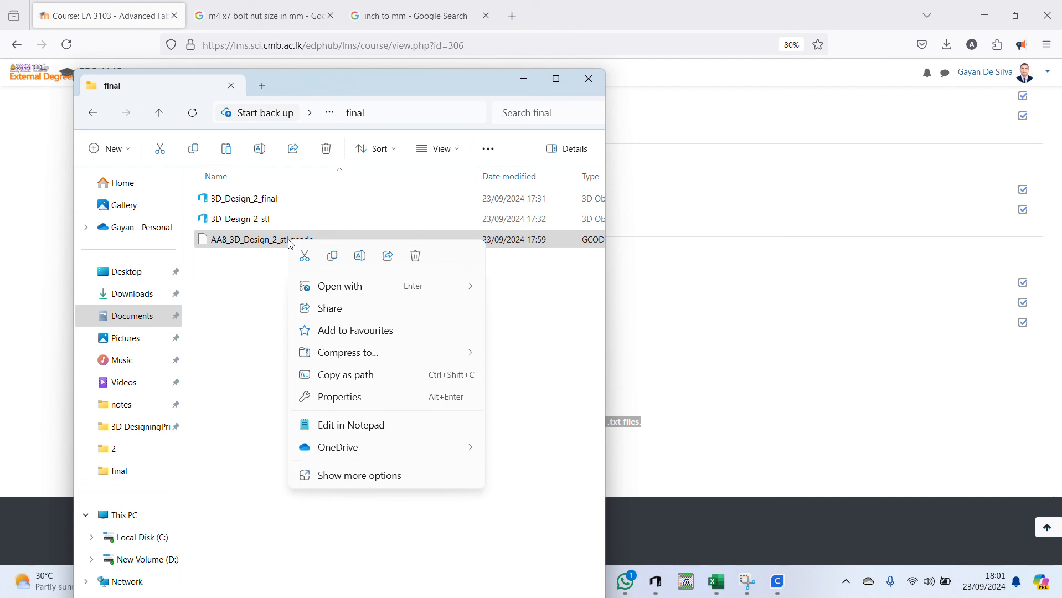
{"action": "left_click", "coordinate": [335, 424]}
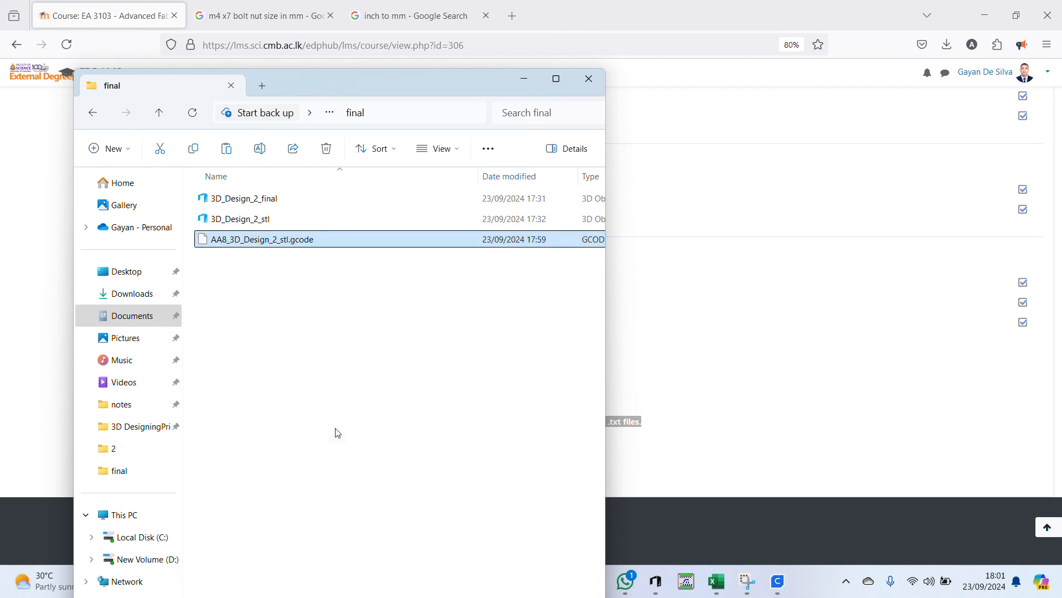
{"action": "left_click", "coordinate": [57, 75]}
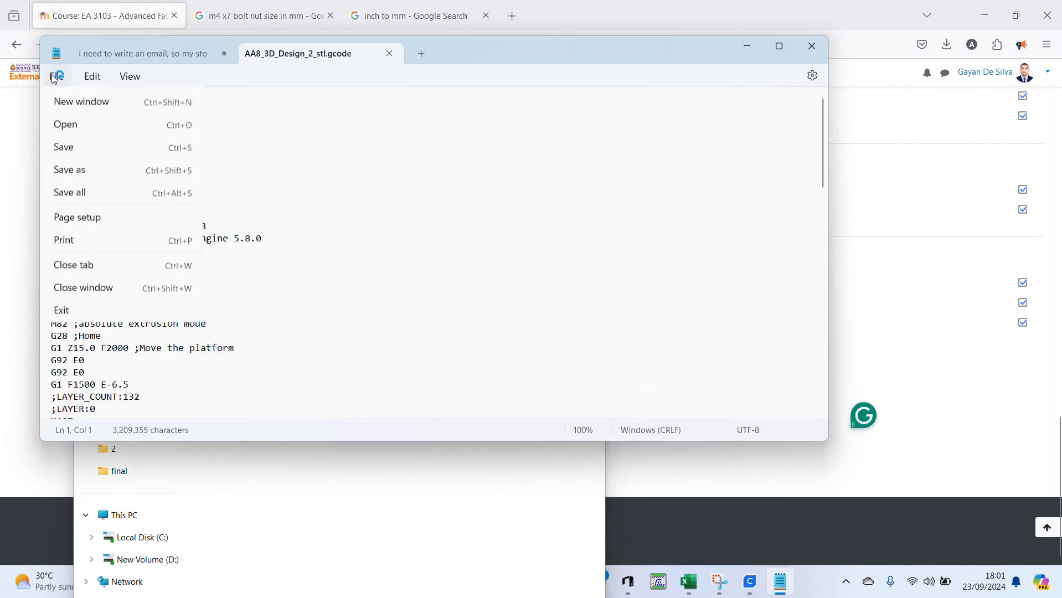
{"action": "left_click", "coordinate": [72, 194]}
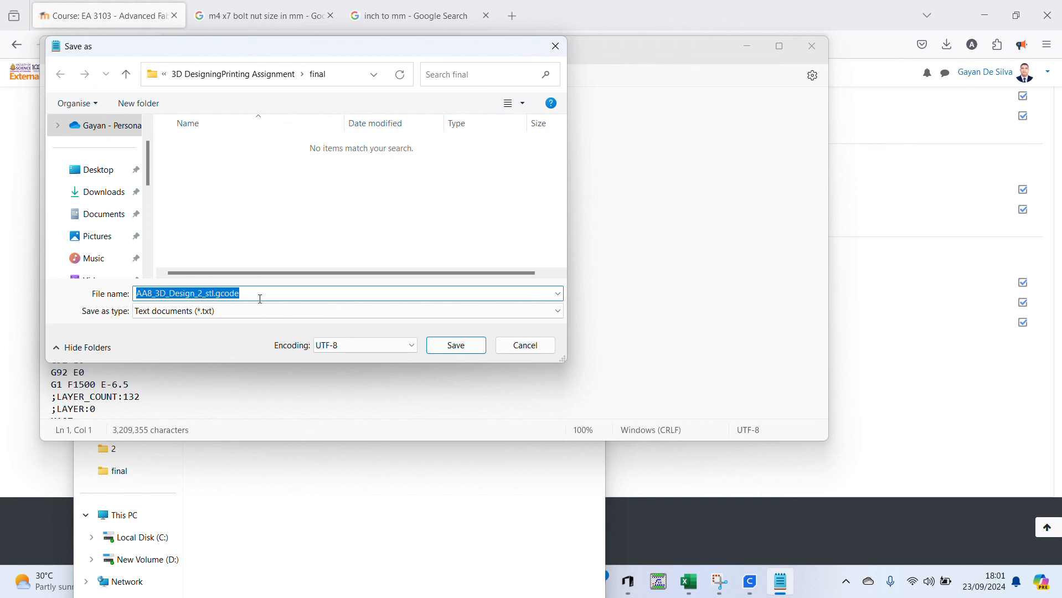
{"action": "left_click", "coordinate": [476, 355]}
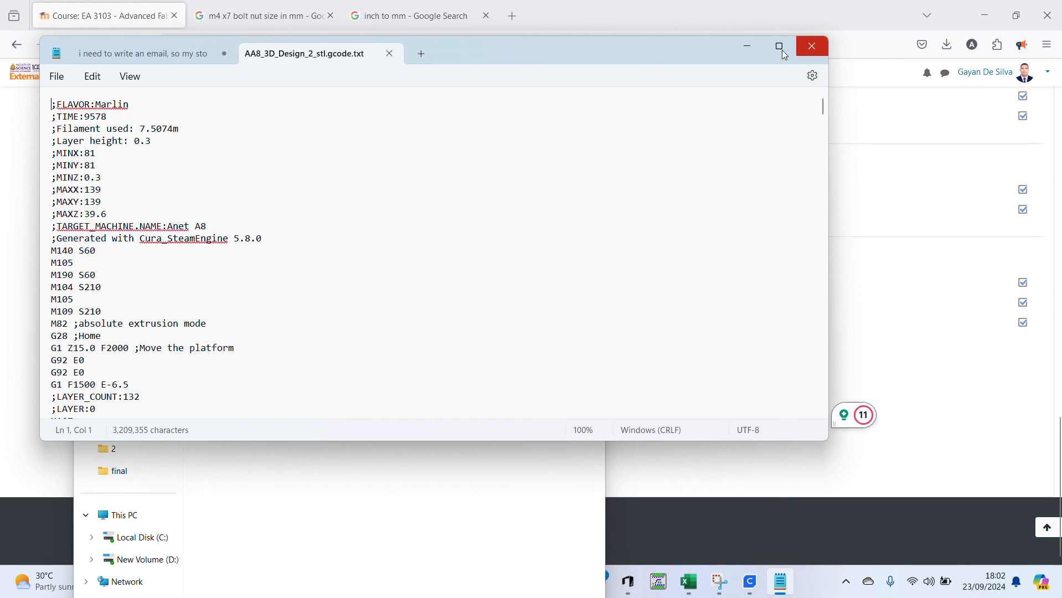
Close the saved G-code text file and Notepad to return to the final folder.
{"action": "left_click", "coordinate": [390, 53]}
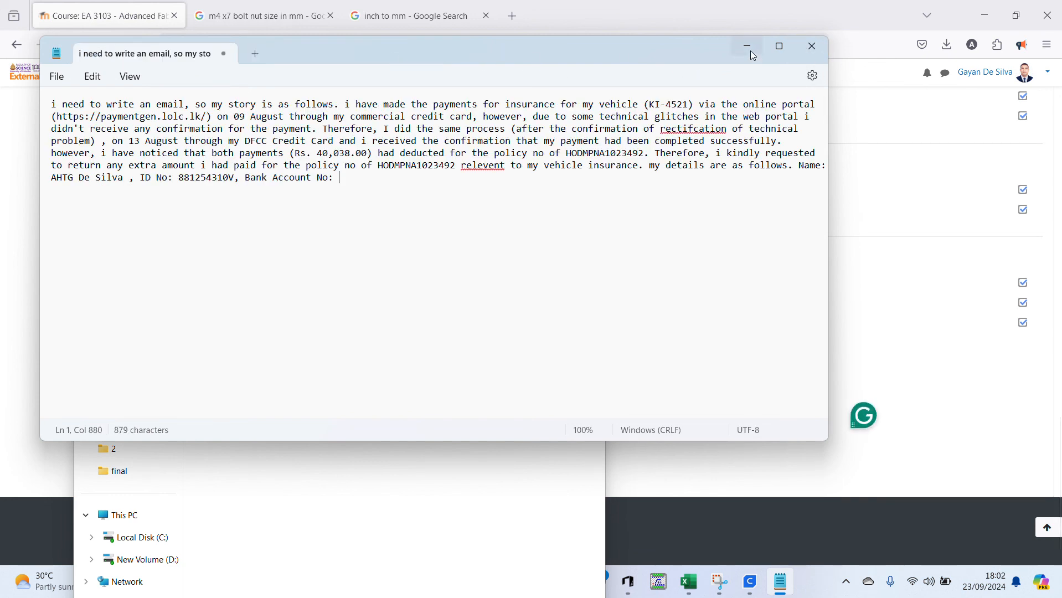
{"action": "left_click", "coordinate": [812, 46]}
{"action": "left_click", "coordinate": [357, 335]}
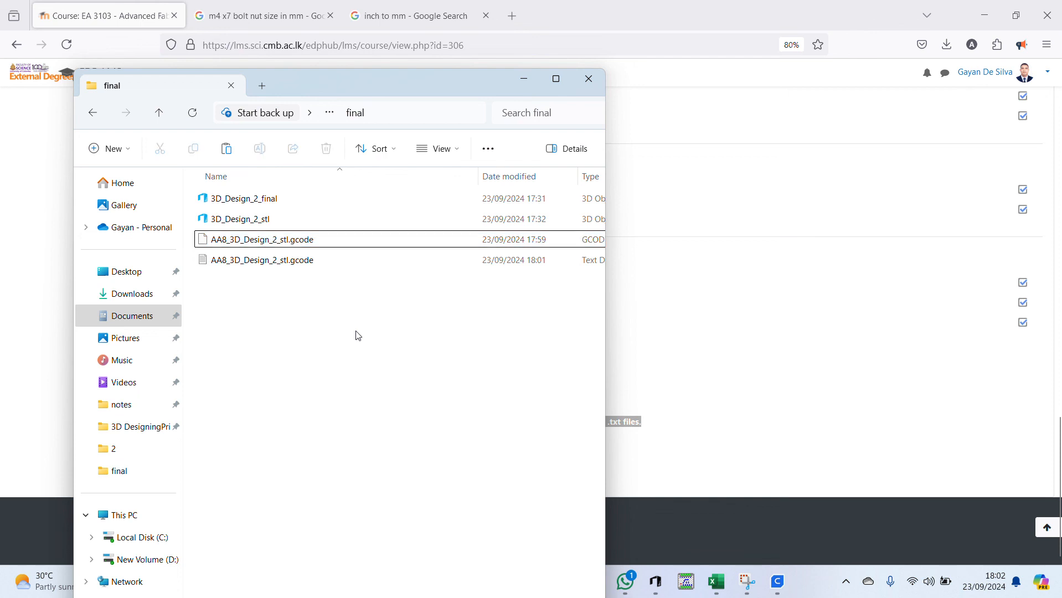
Open the text document AA8_3D_Design_2_stl.gcode from the final folder, close the folder window and look through the header and movement commands.
{"action": "double_click", "coordinate": [274, 262]}
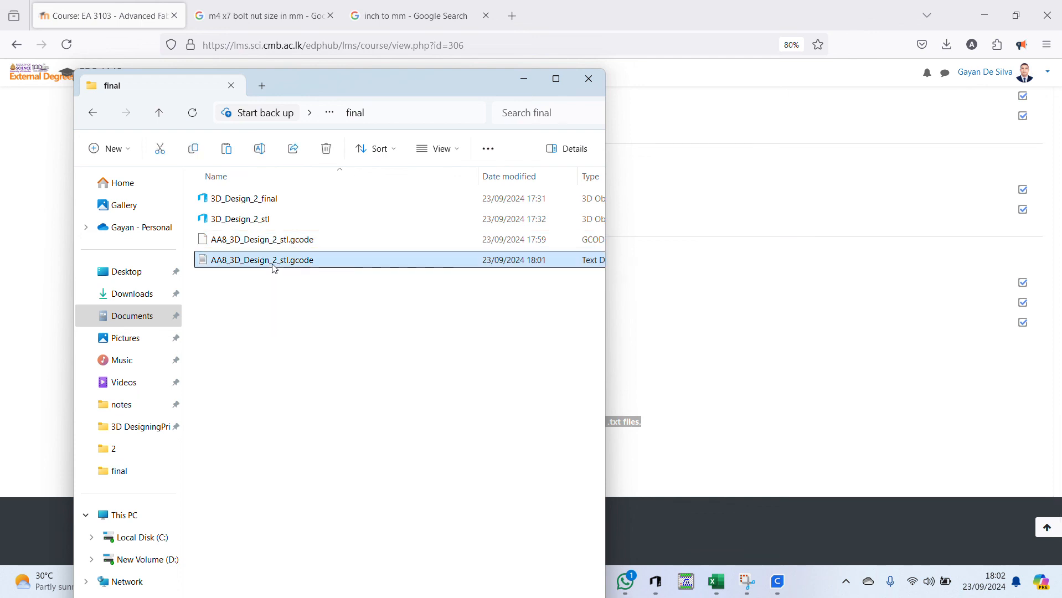
{"action": "double_click", "coordinate": [457, 182]}
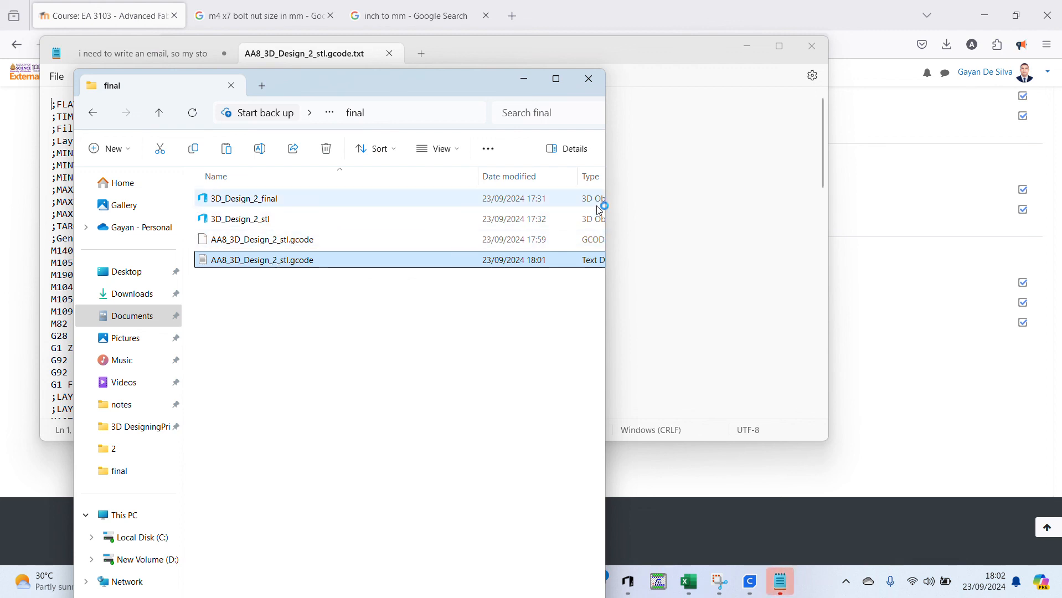
{"action": "left_click", "coordinate": [588, 79]}
{"action": "scroll", "coordinate": [449, 187], "scroll_direction": "down", "scroll_amount": 15}
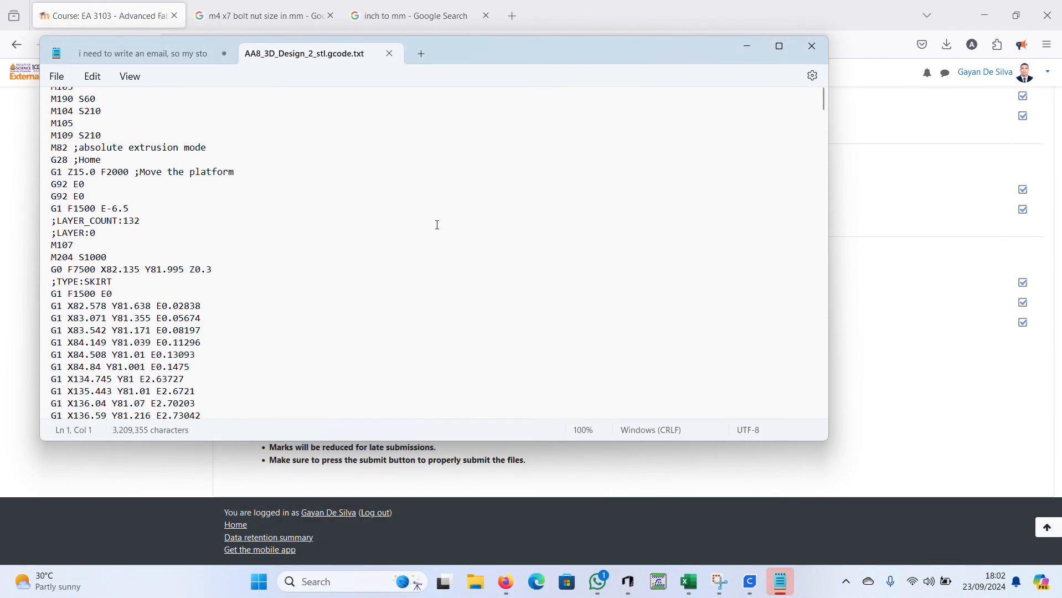
{"action": "scroll", "coordinate": [396, 217], "scroll_direction": "up", "scroll_amount": 15}
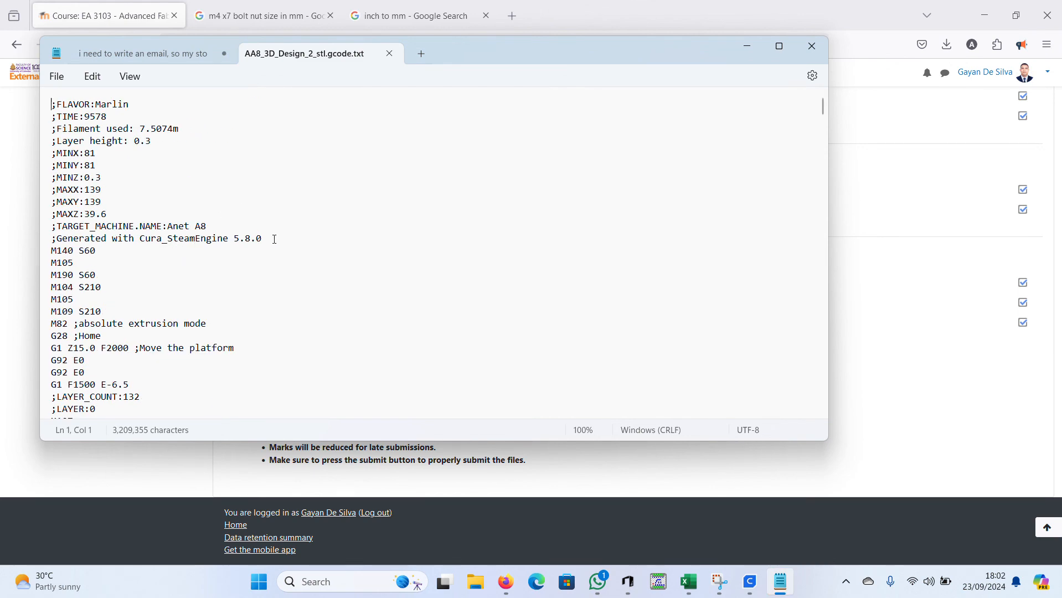
{"action": "scroll", "coordinate": [377, 210], "scroll_direction": "down", "scroll_amount": 20}
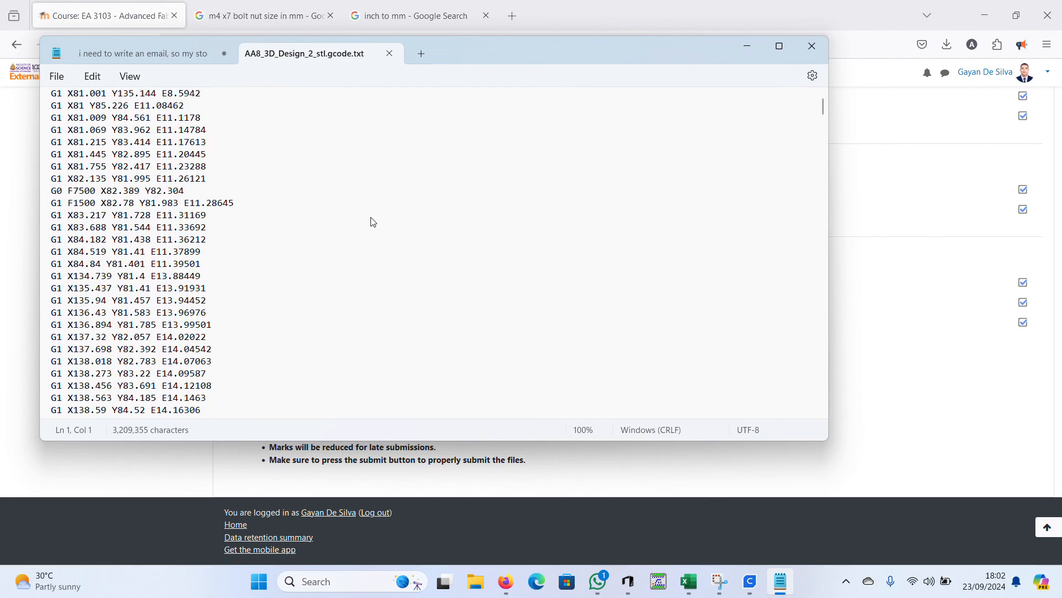
{"action": "scroll", "coordinate": [369, 229], "scroll_direction": "down", "scroll_amount": 20}
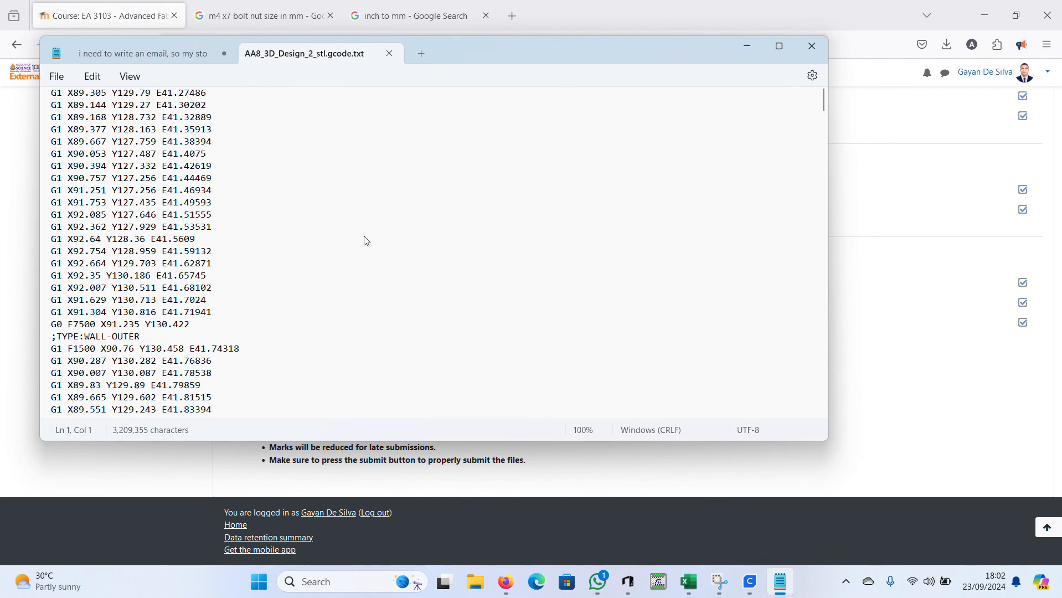
Close the G-code text file and the email draft in Notepad, discarding the draft's unsaved changes.
{"action": "left_click", "coordinate": [389, 54]}
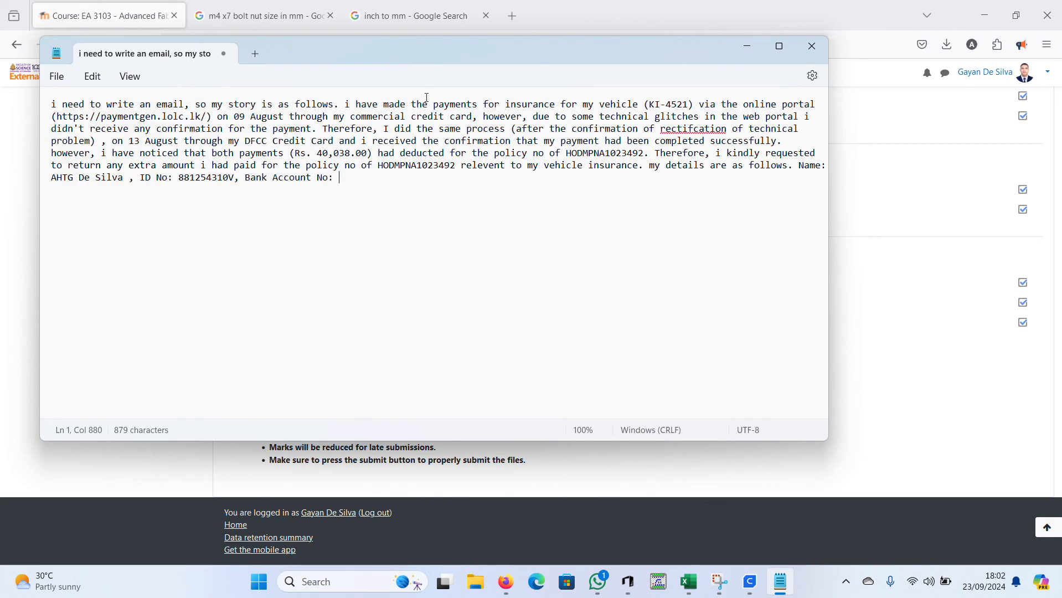
{"action": "left_click", "coordinate": [223, 54]}
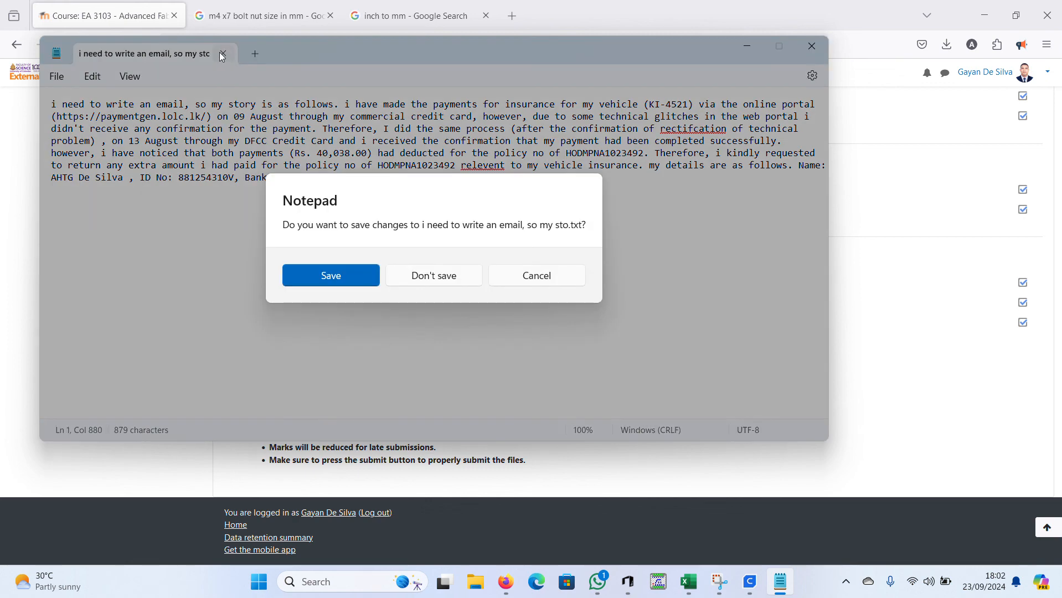
{"action": "left_click", "coordinate": [425, 275]}
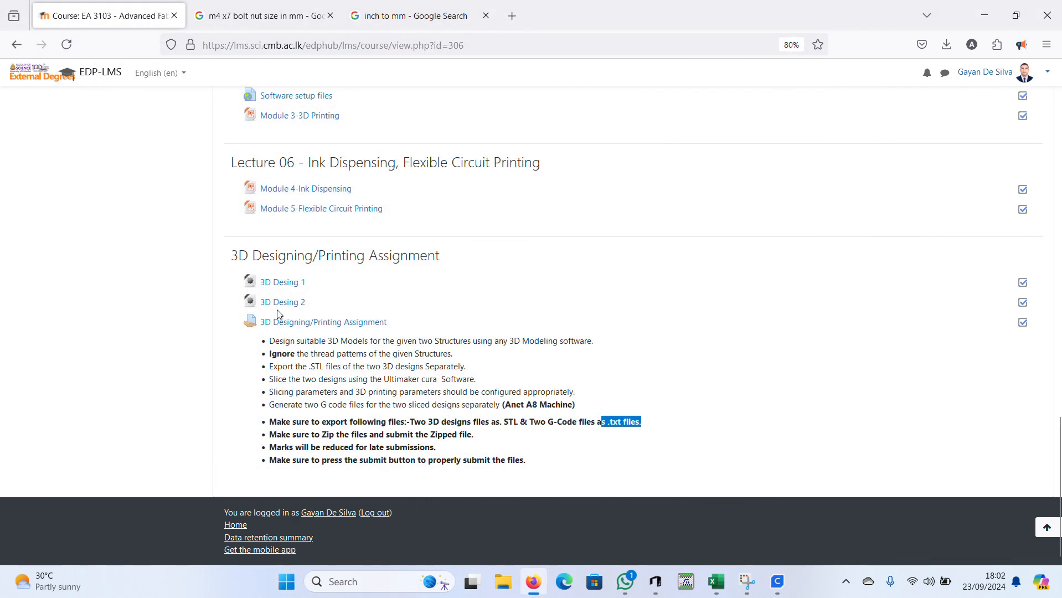